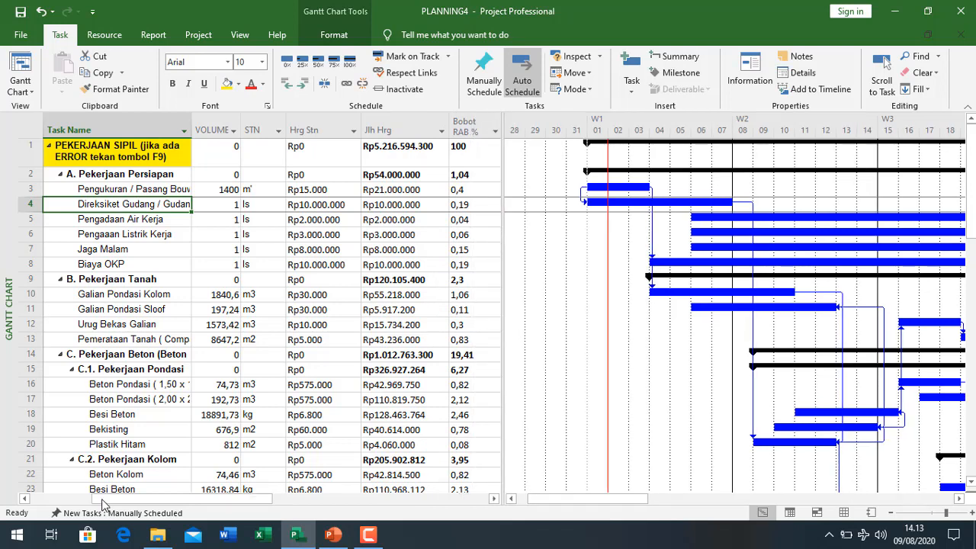
Switch to the PowerPoint presentation to review the slides on the books and the new MsProjectAlaSyafriandi menu, and return to Project.
click(333, 534)
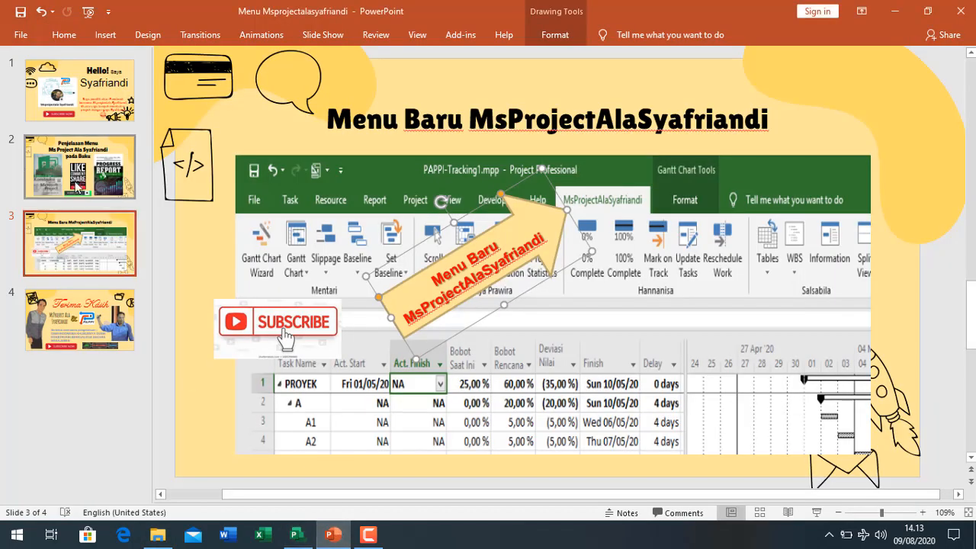
click(78, 188)
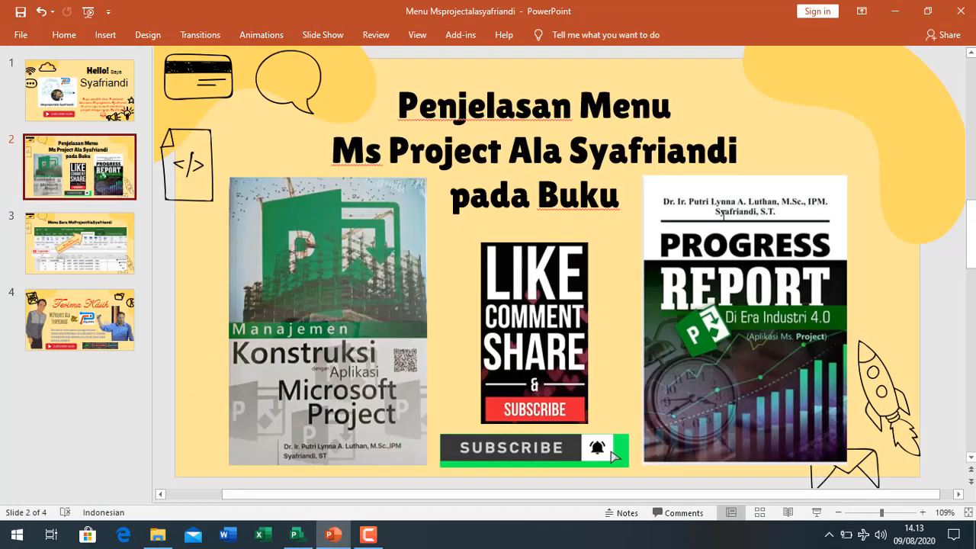
click(741, 357)
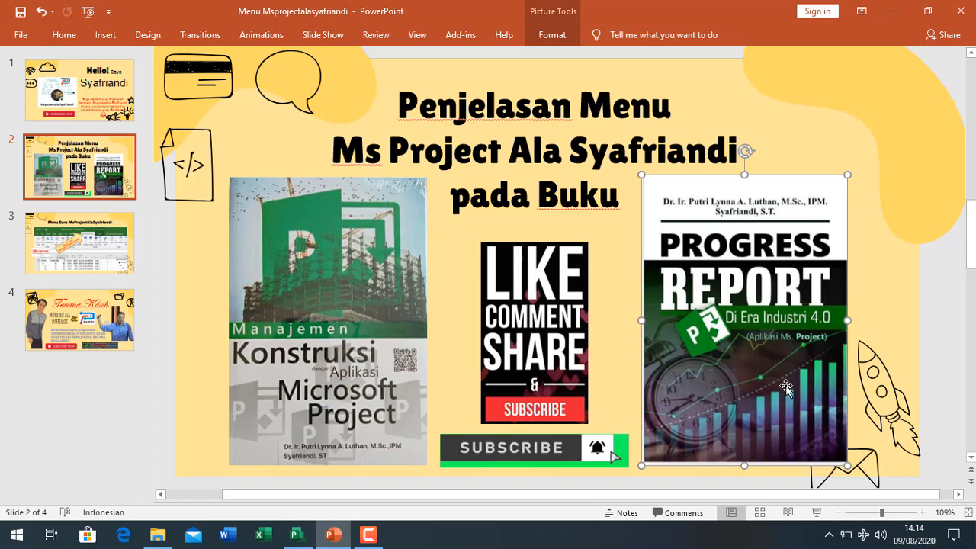
click(894, 316)
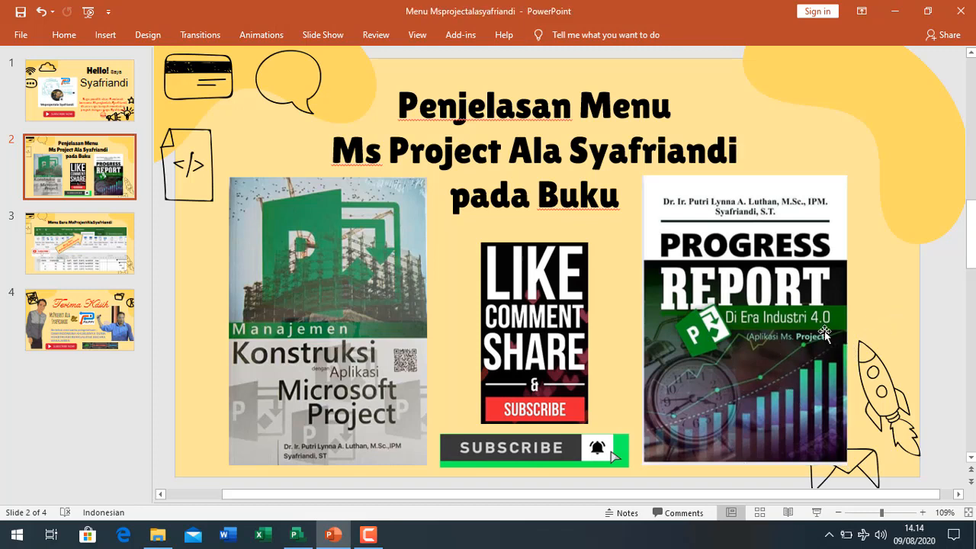
click(738, 377)
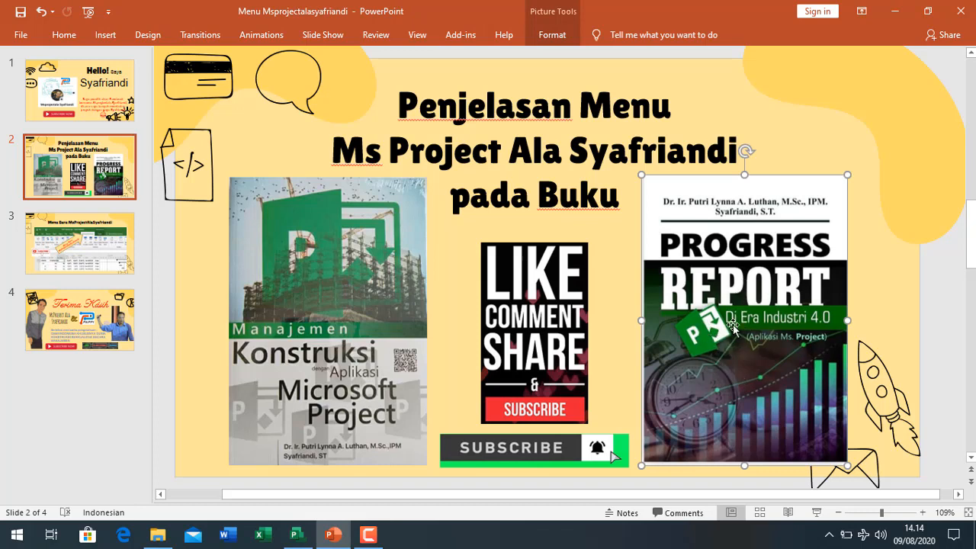
click(87, 252)
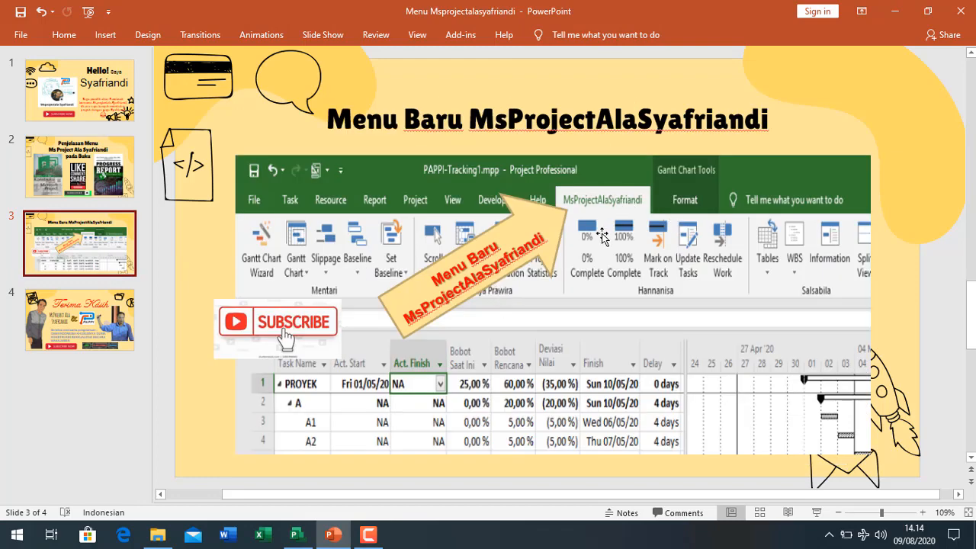
click(305, 538)
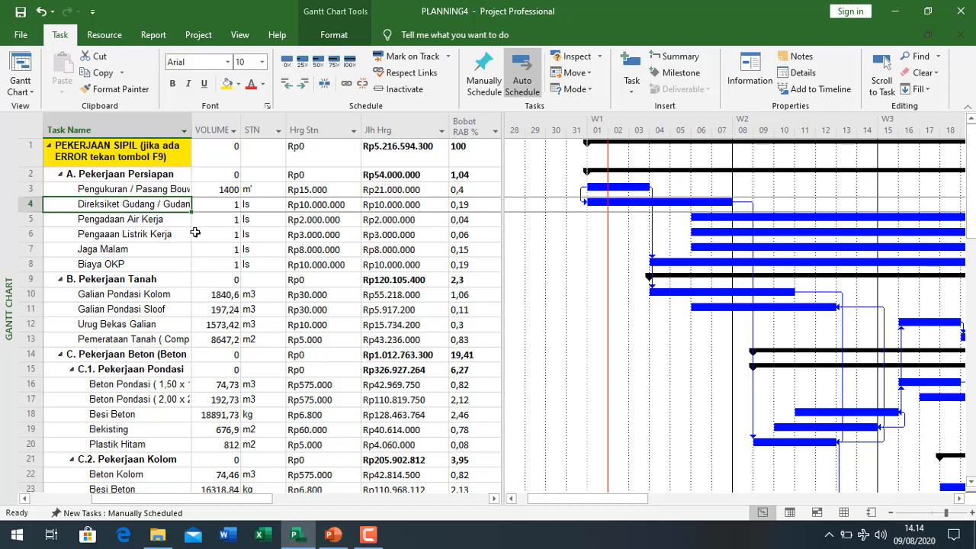
click(21, 38)
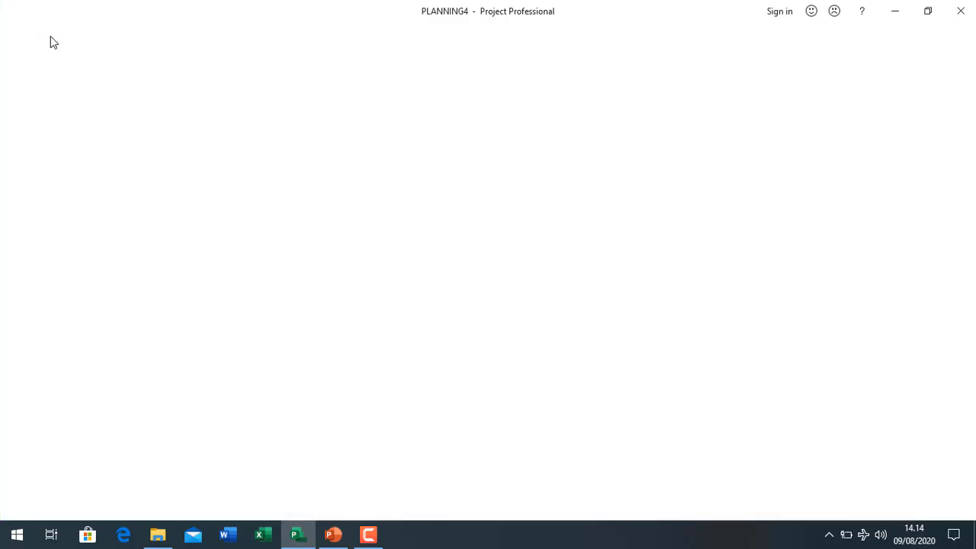
key(Escape)
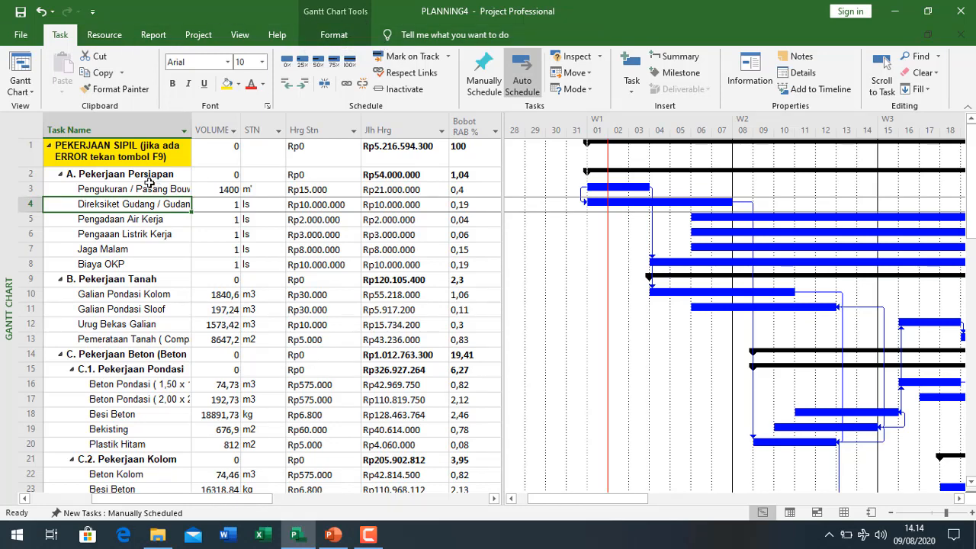
drag(142, 154, 167, 481)
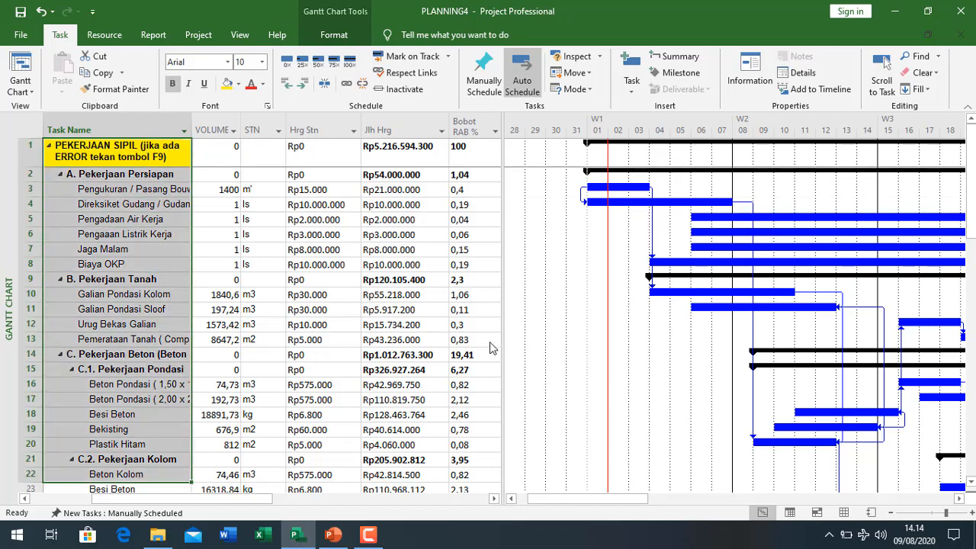
click(244, 175)
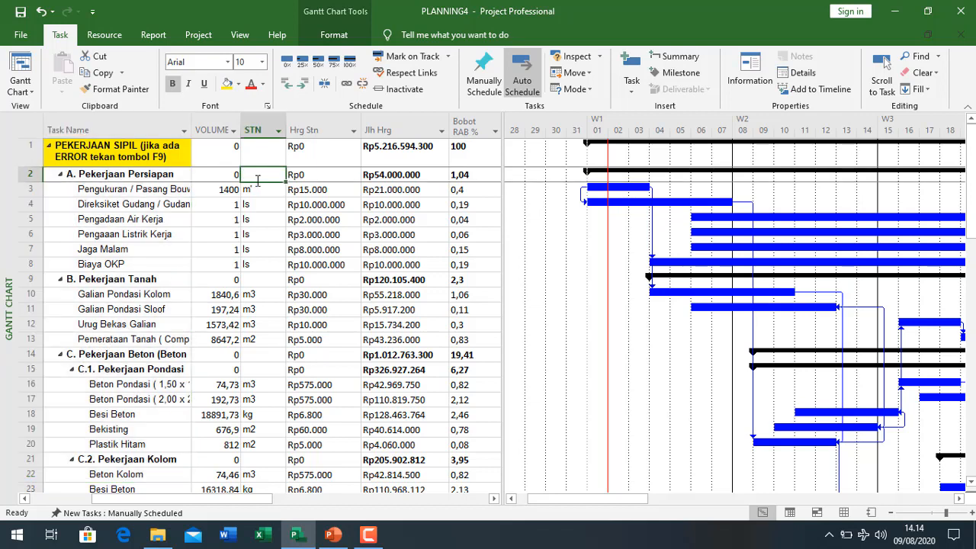
Turn the critical task highlighting in the Gantt chart on and off again.
click(334, 35)
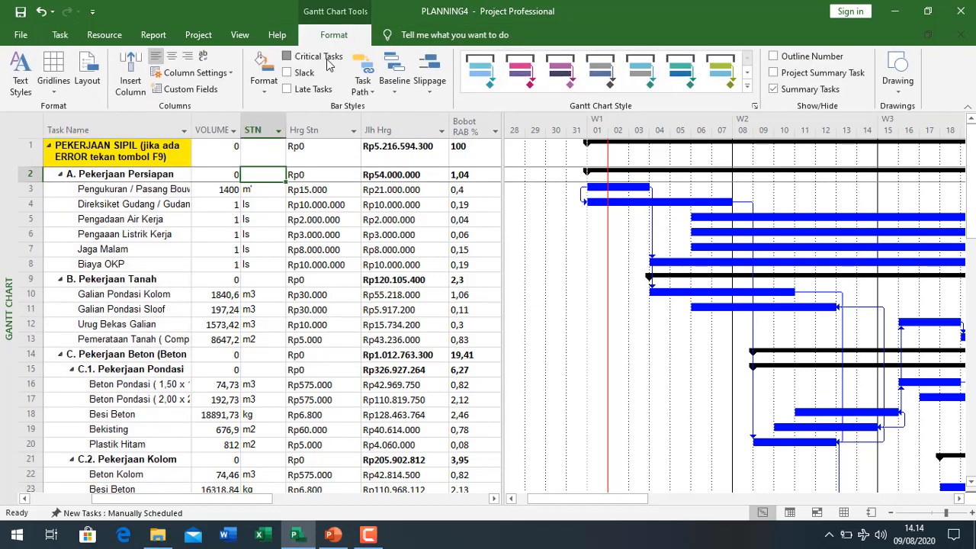
click(326, 60)
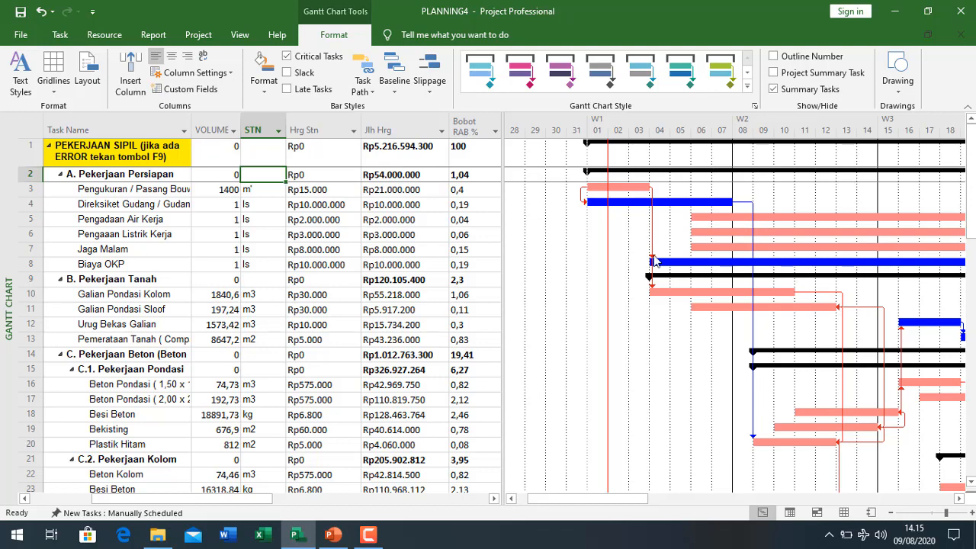
click(315, 59)
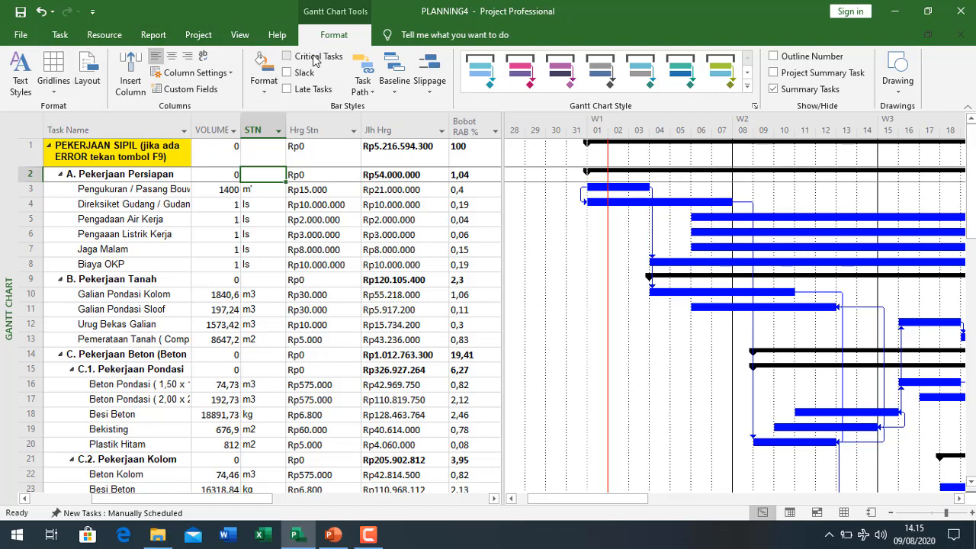
right_click(319, 43)
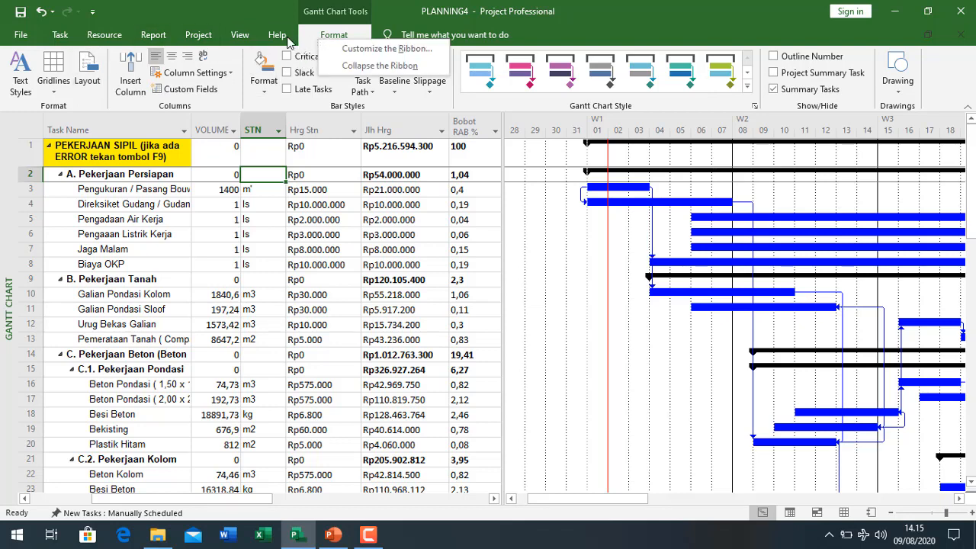
right_click(284, 38)
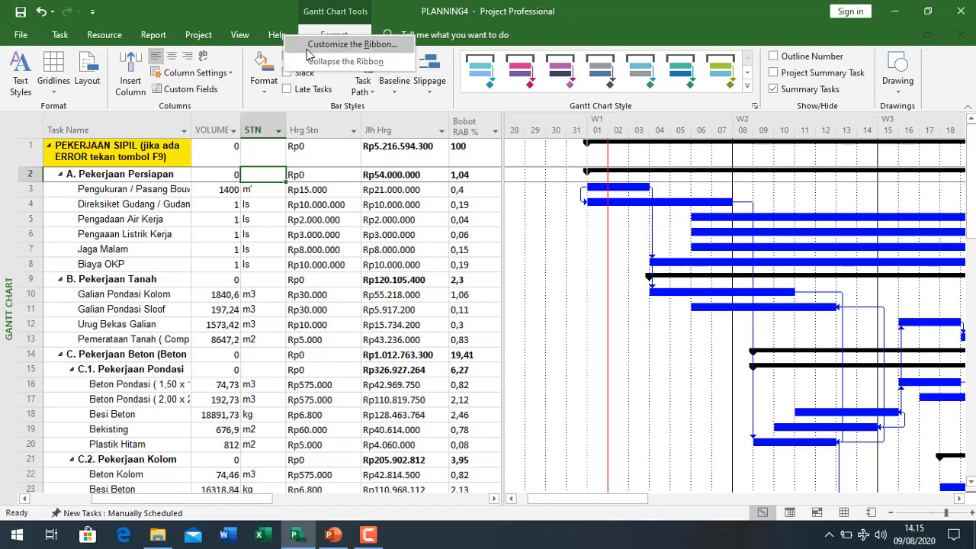
click(388, 47)
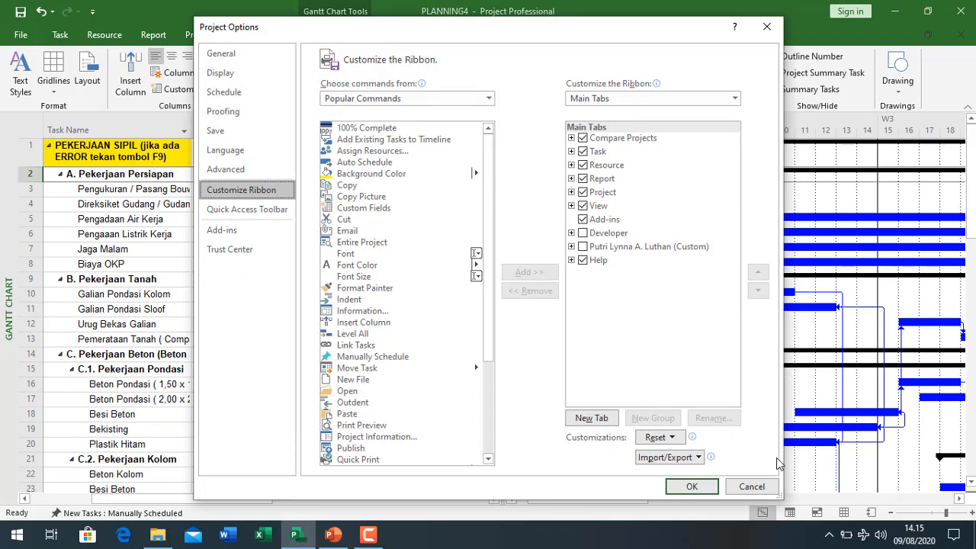
click(751, 486)
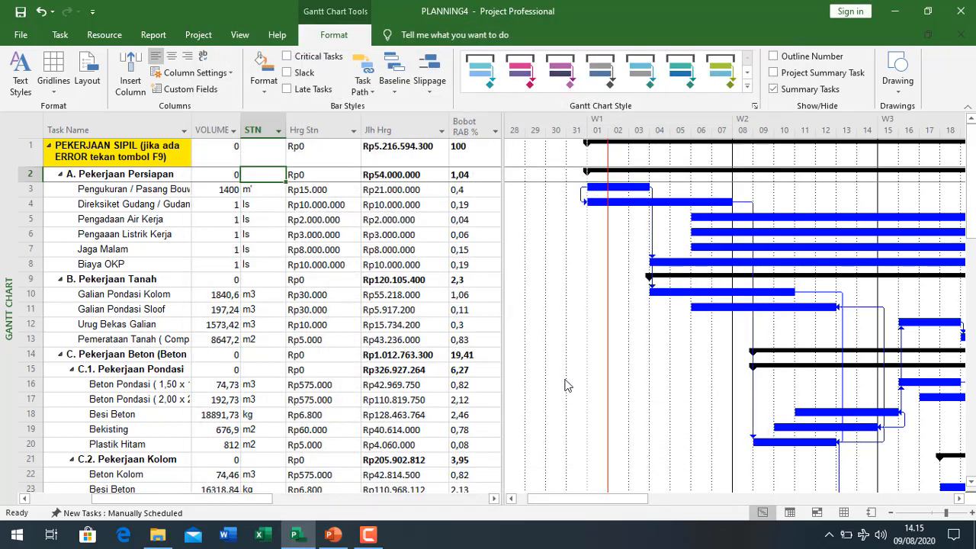
Open the ribbon customization in the Project options and add a new custom tab.
click(21, 35)
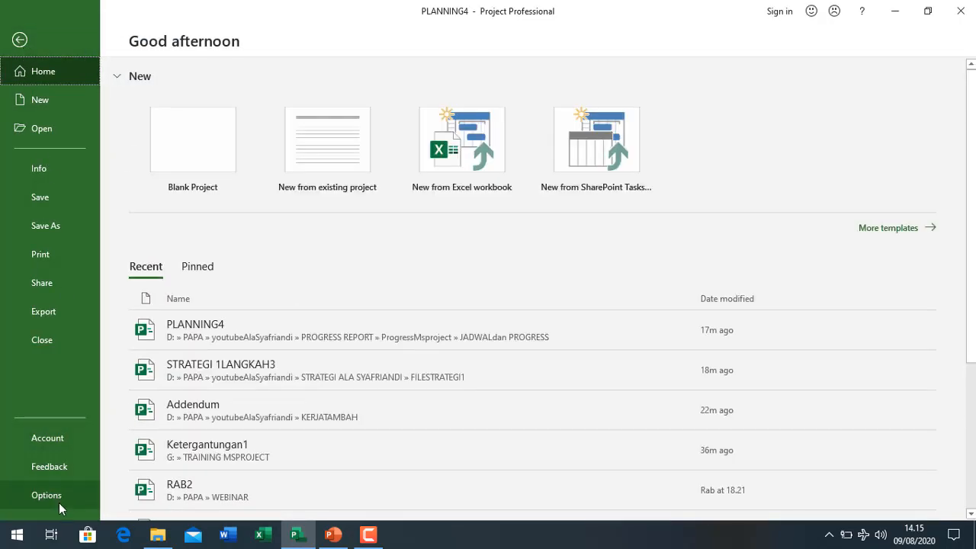
key(Escape)
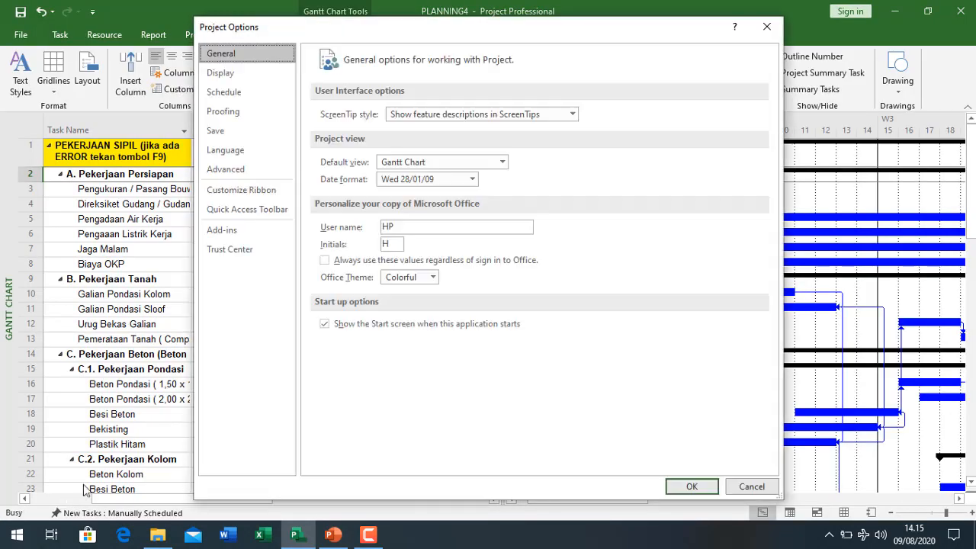
click(256, 196)
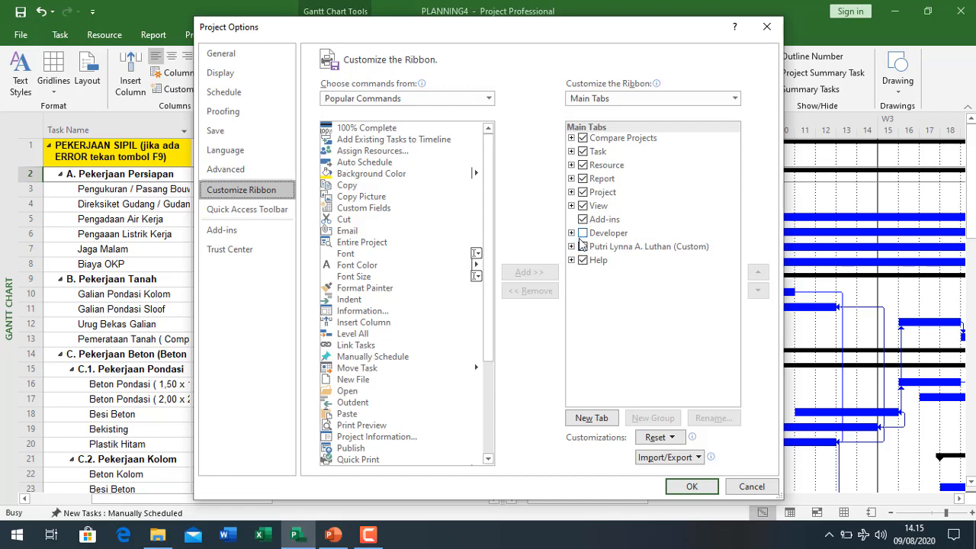
click(592, 418)
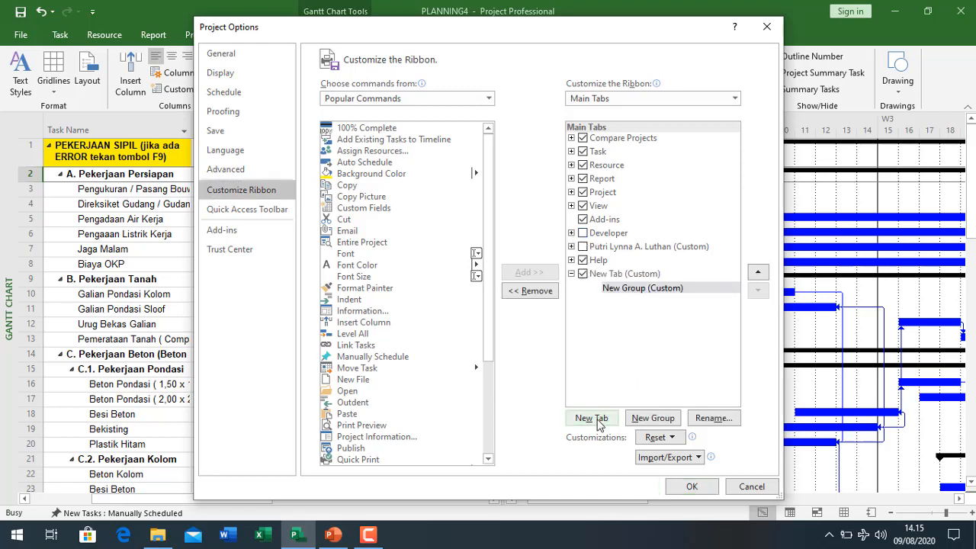
Rename the new custom tab as MsProjectAlaSyafriandi and apply the ribbon changes.
click(624, 276)
click(714, 418)
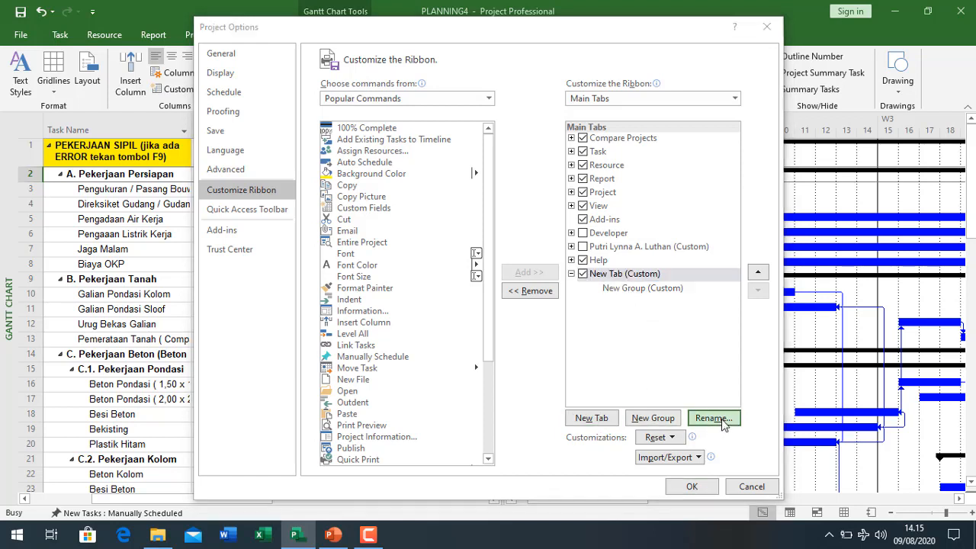
text(MsProjectASyafriandi)
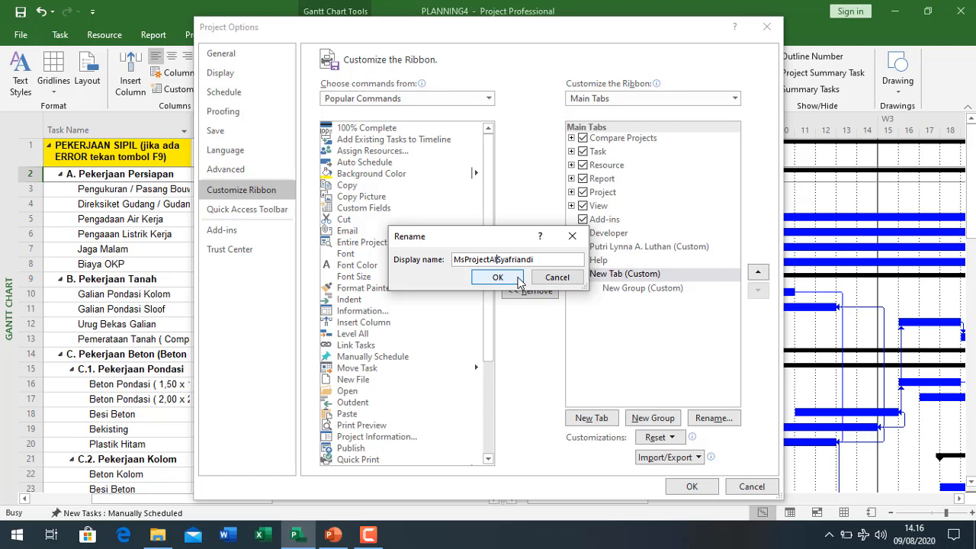
text(a)
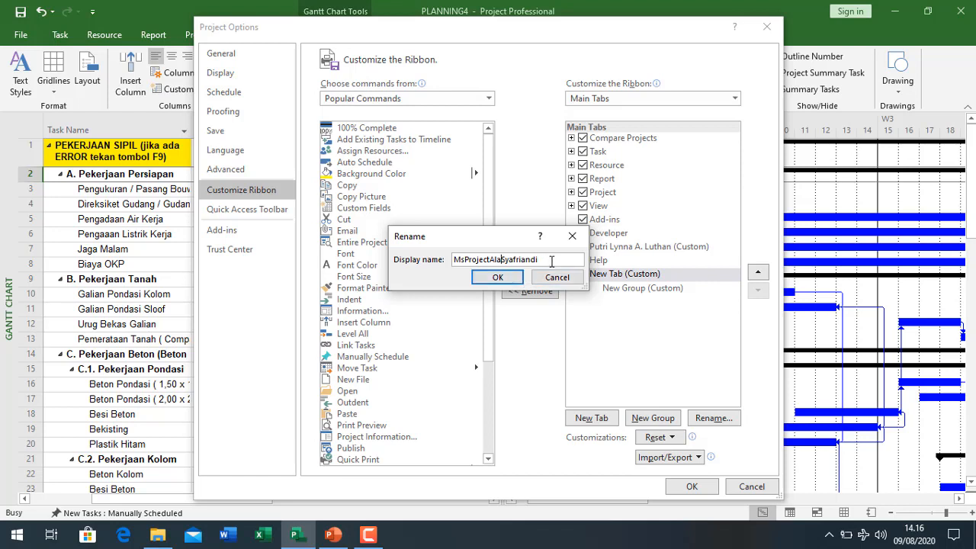
drag(553, 260, 450, 261)
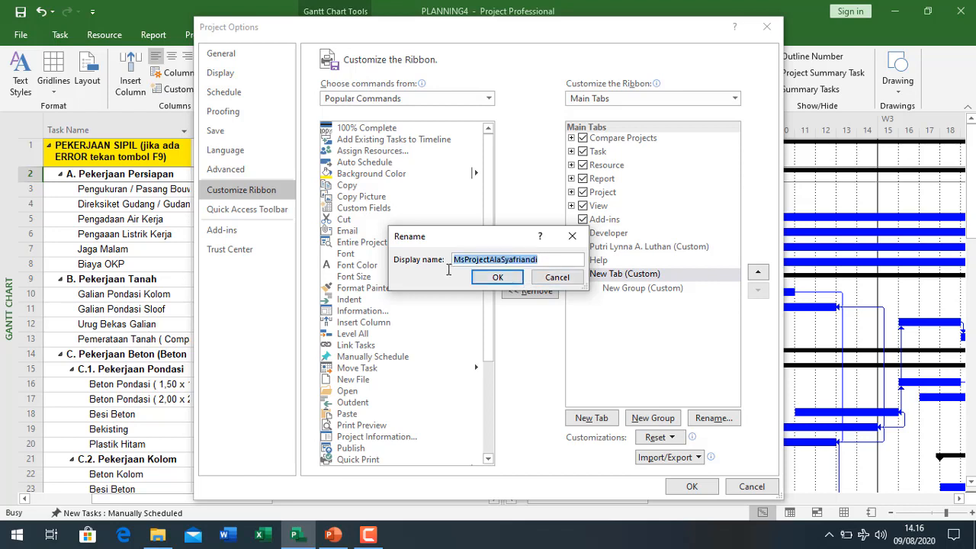
click(497, 278)
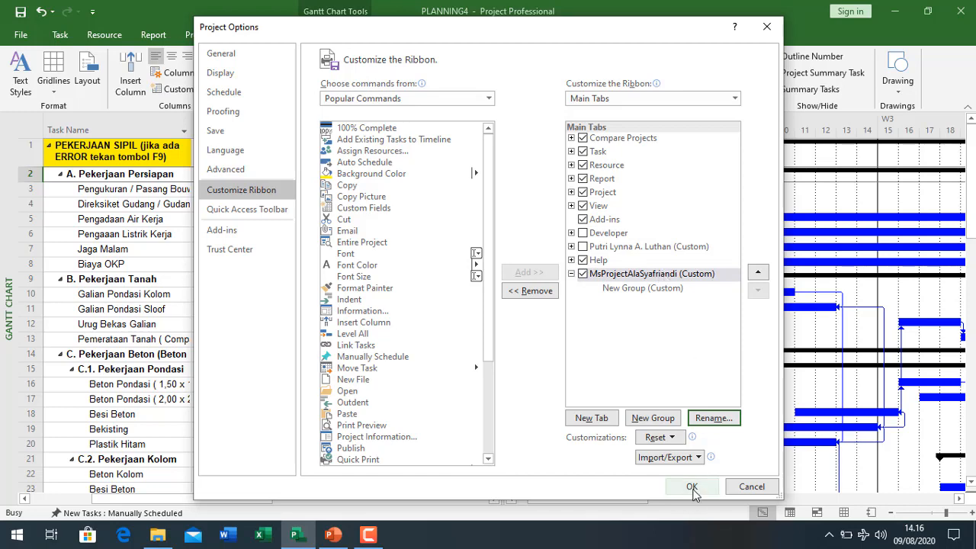
click(692, 487)
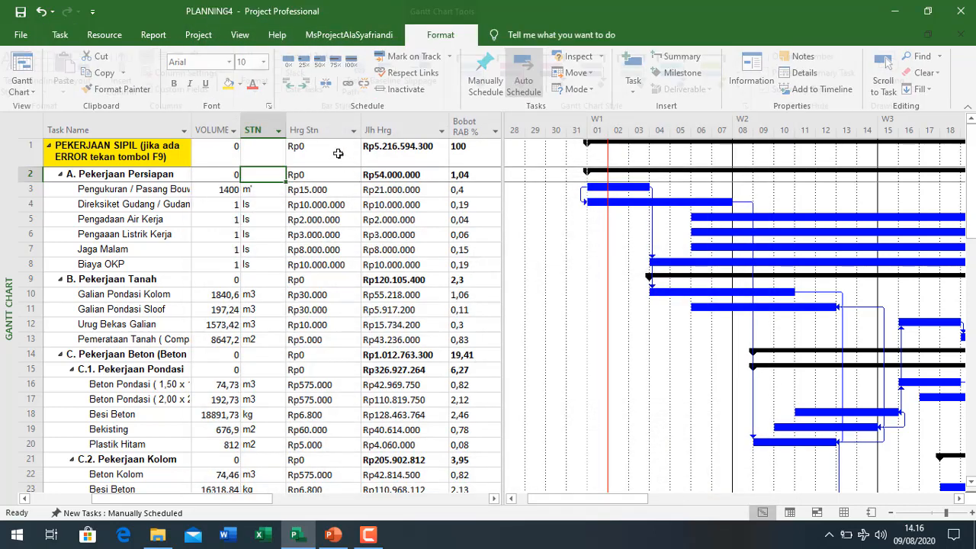
Display the empty MsProjectAlaSyafriandi tab and reopen the ribbon customization in the Project options.
click(371, 39)
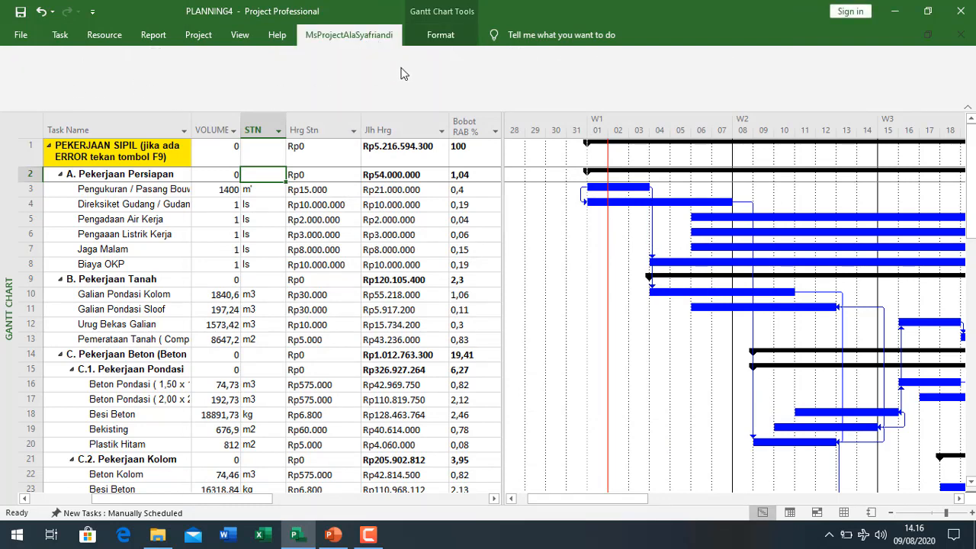
right_click(343, 40)
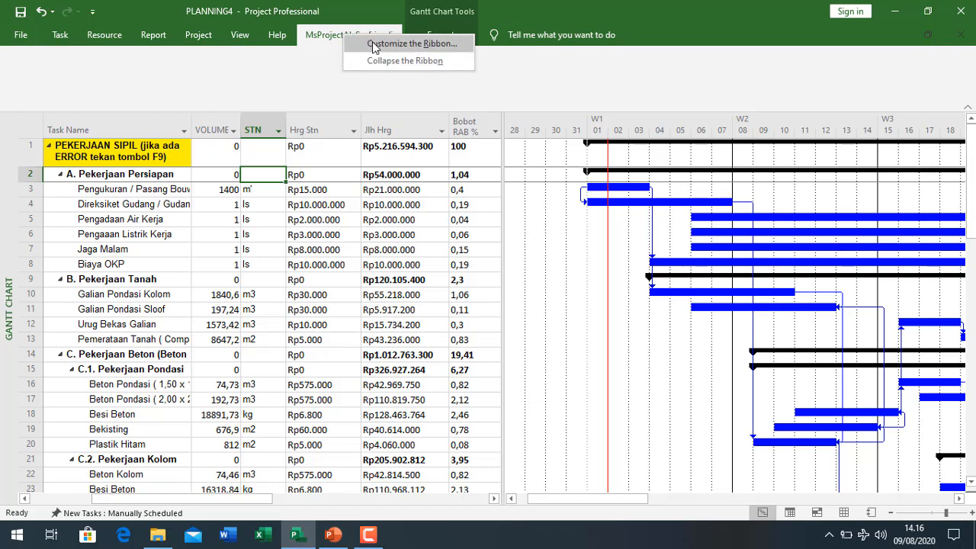
click(373, 44)
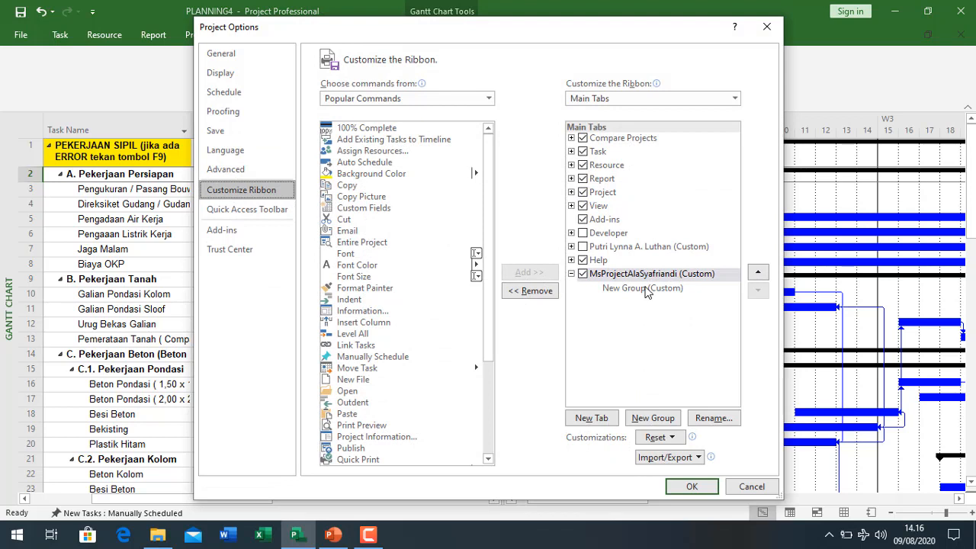
Add the Gantt Chart Wizard command from the All Commands list to the new group of the MsProjectAlaSyafriandi tab.
click(644, 290)
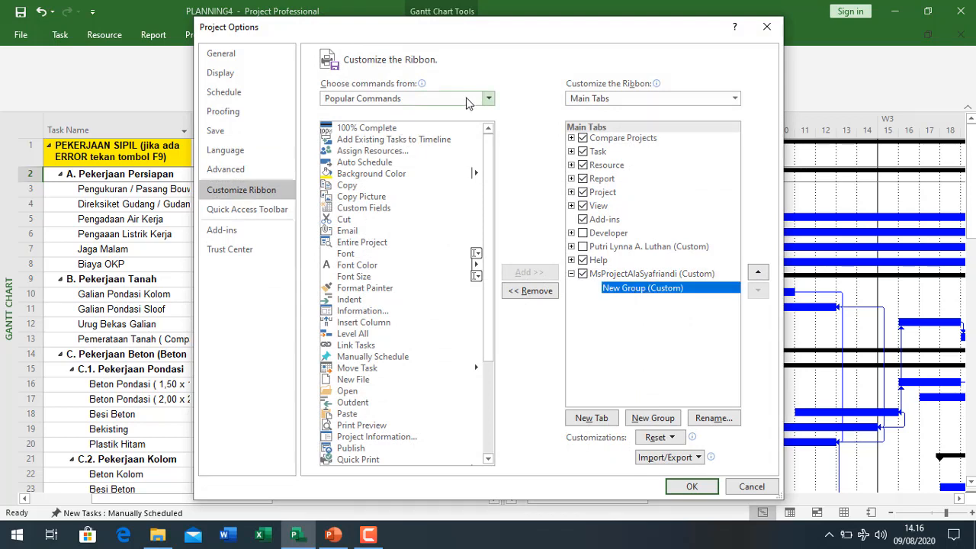
click(467, 103)
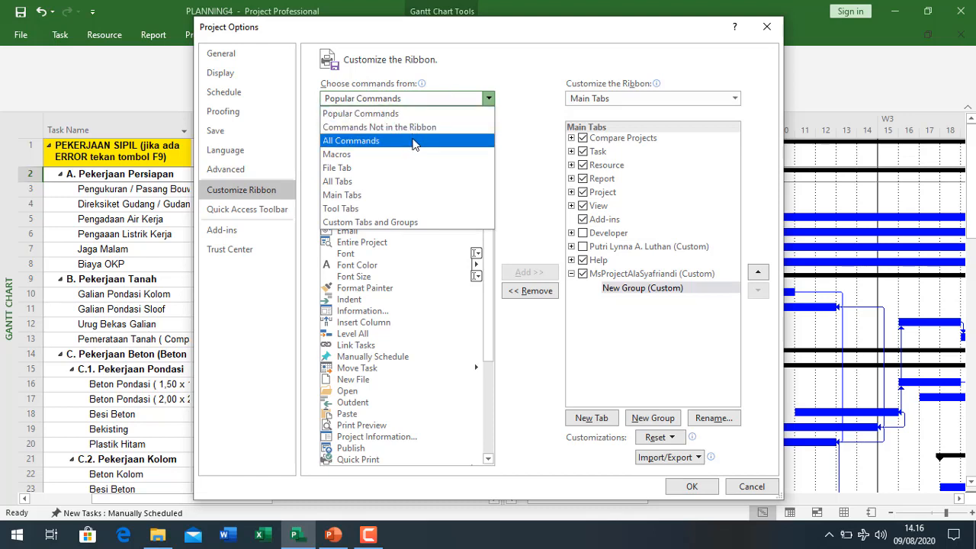
click(415, 142)
click(451, 100)
click(381, 134)
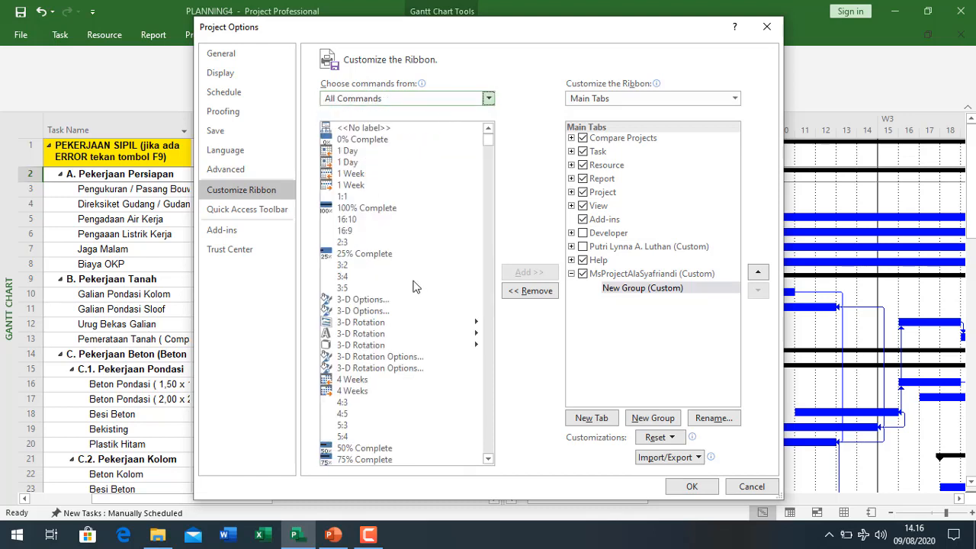
click(397, 200)
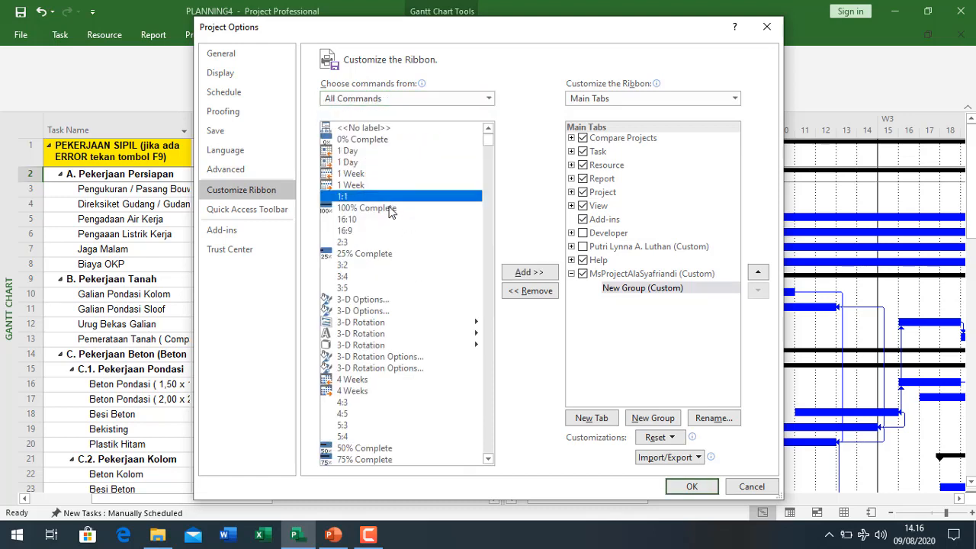
key(g)
scroll(424, 329, down, 5)
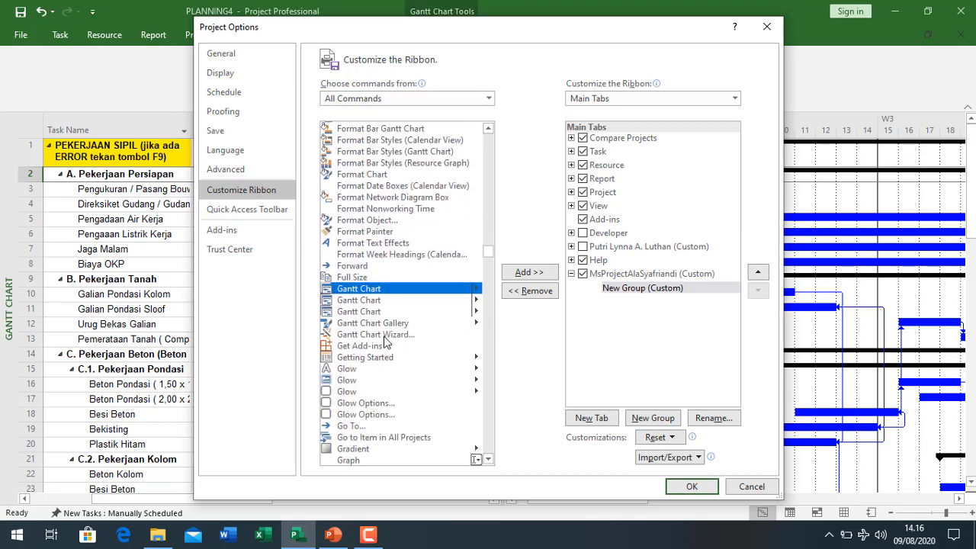
click(385, 336)
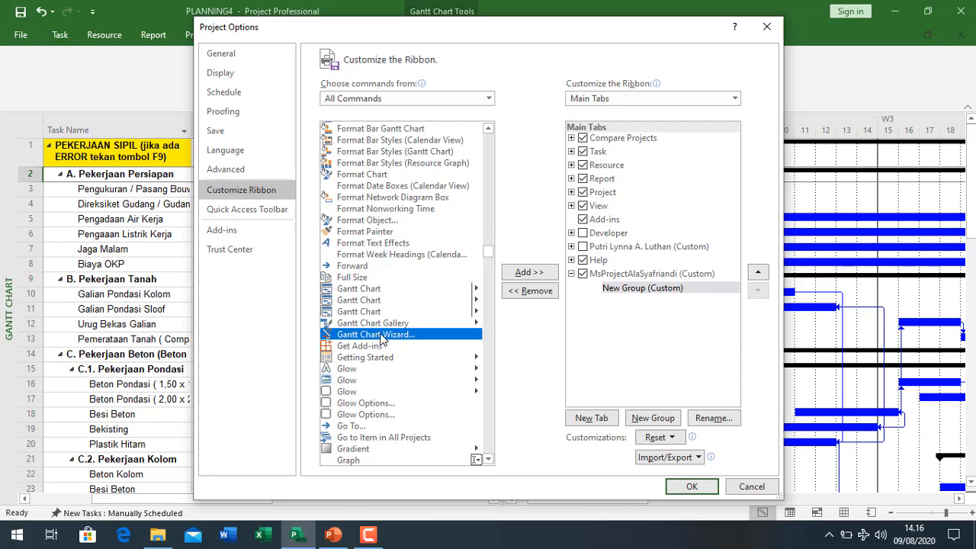
click(533, 275)
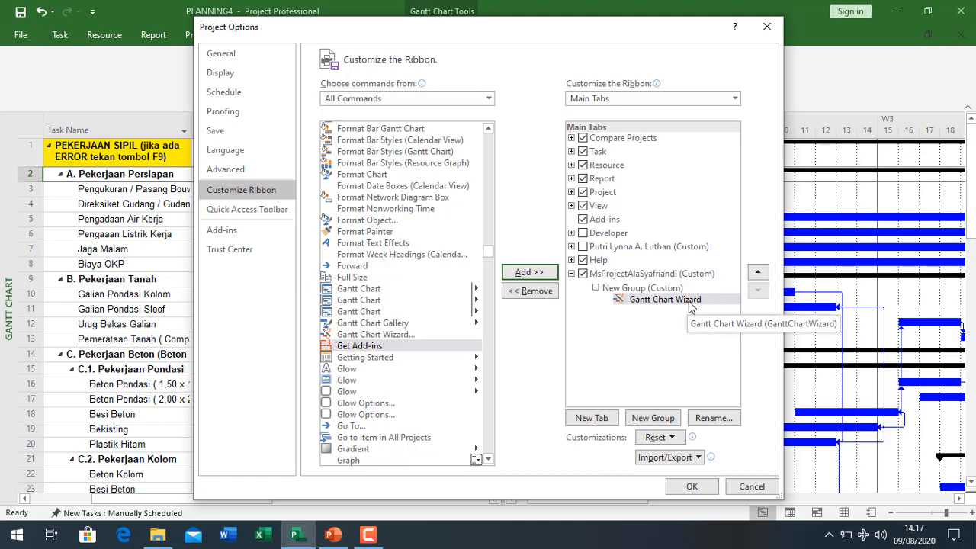
Rename the custom group that holds the Gantt Chart Wizard command as Mentari.
click(641, 289)
click(711, 420)
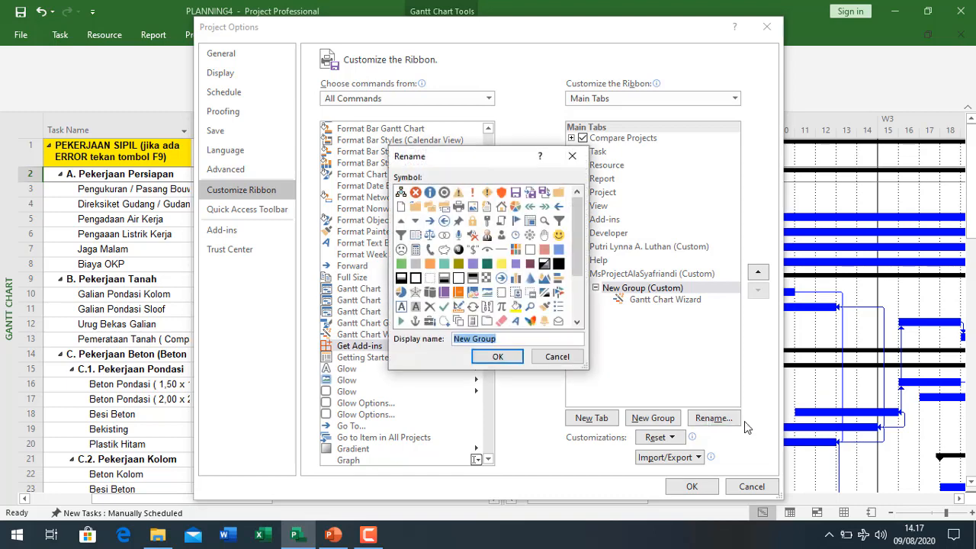
text(Mentari)
key(Return)
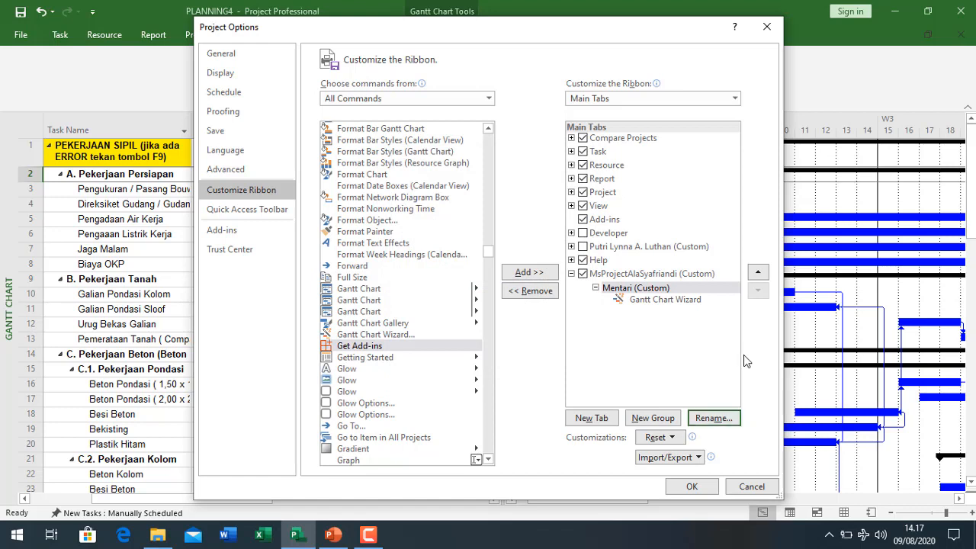
Add a second group below Mentari in the MsProjectAlaSyafriandi tab and rename it as Aditya.
click(658, 301)
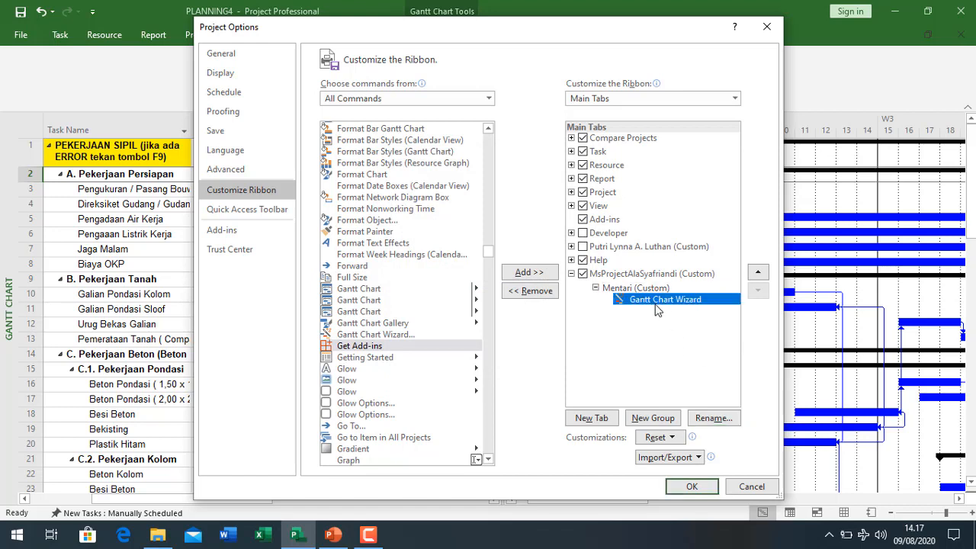
click(664, 419)
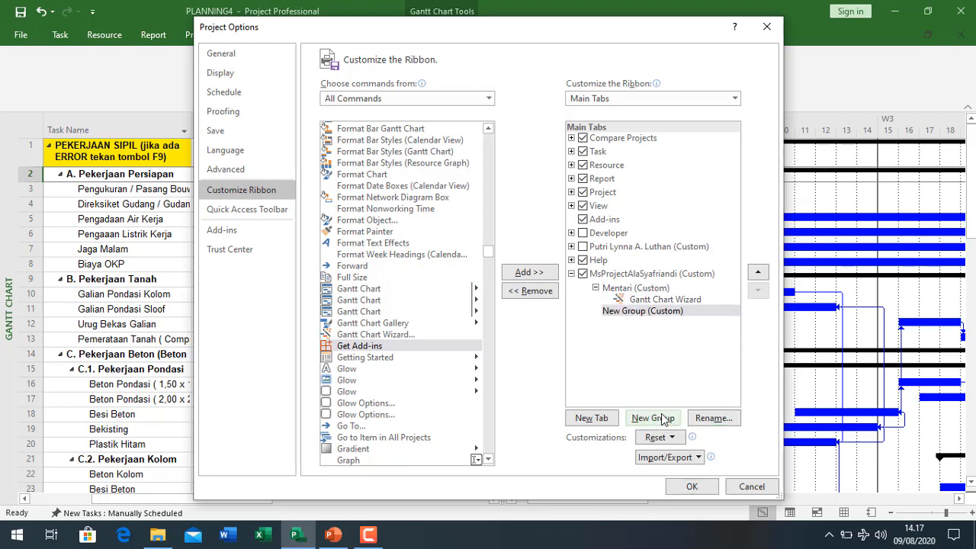
click(649, 315)
click(713, 419)
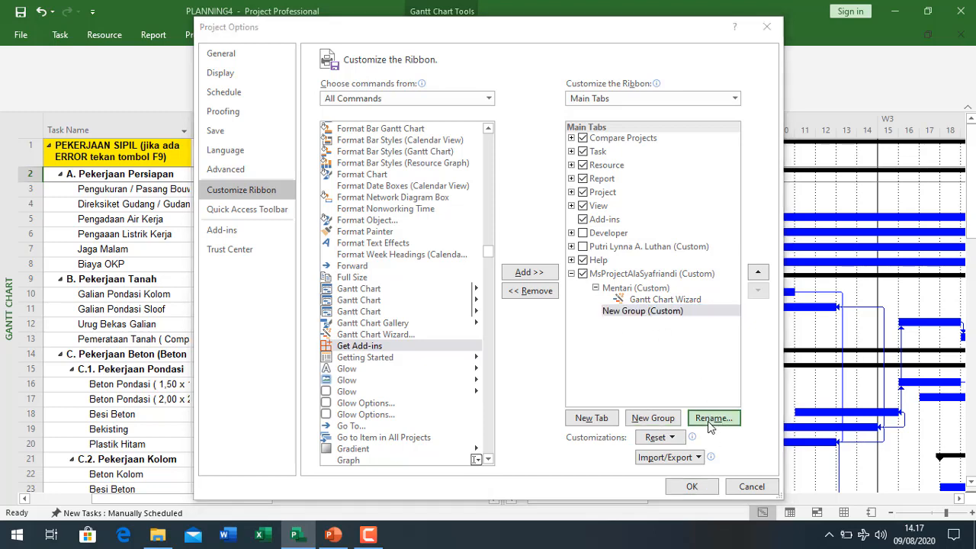
text(Adi)
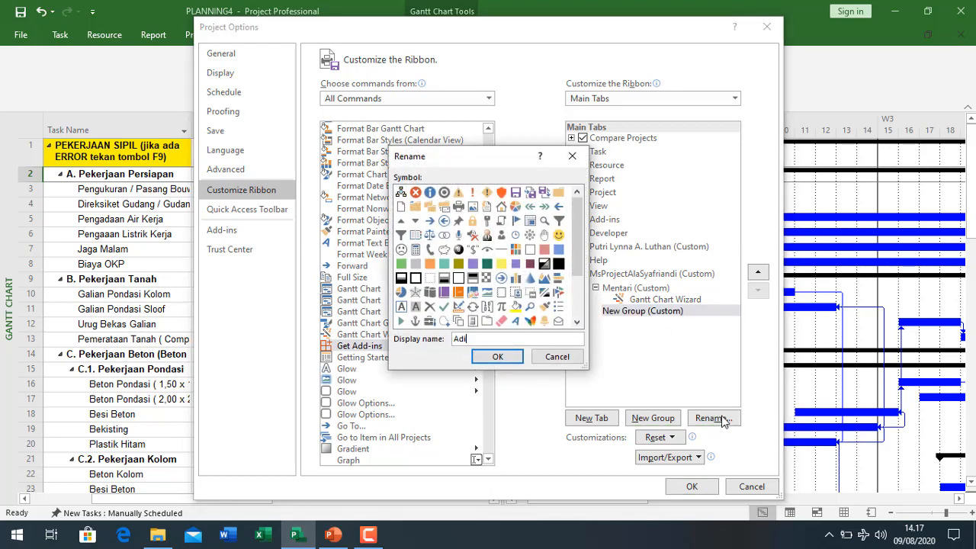
text(tya)
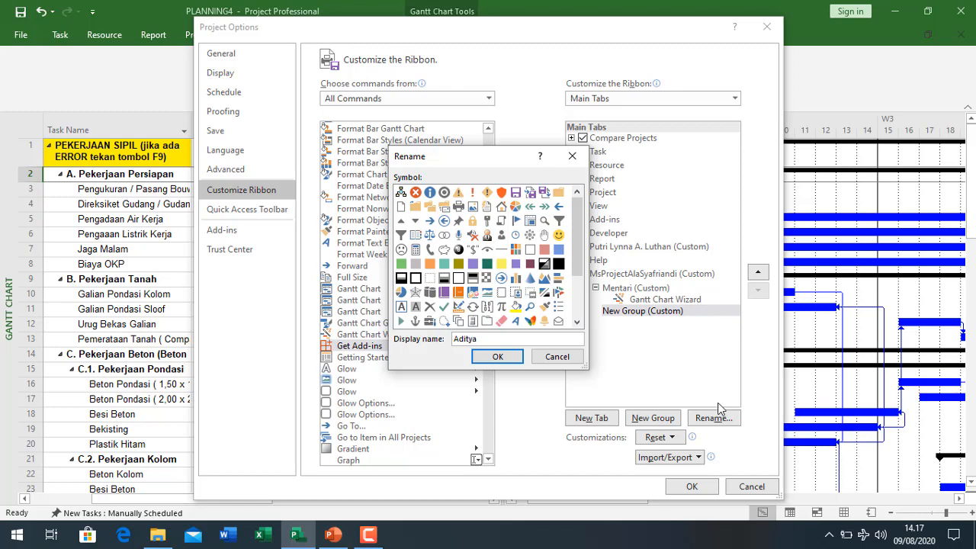
click(505, 359)
Add a third group below Aditya in the custom tab and rename it as Tita.
click(657, 422)
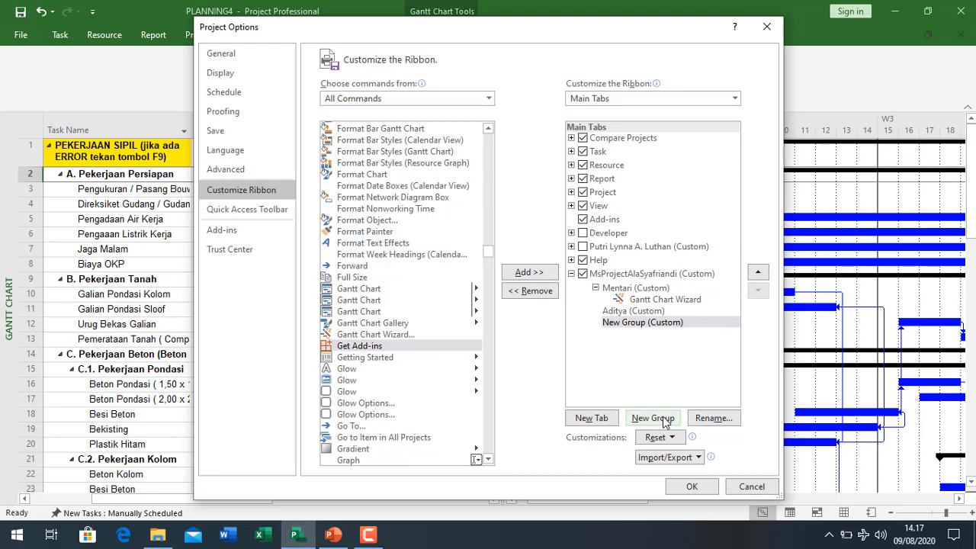
click(721, 421)
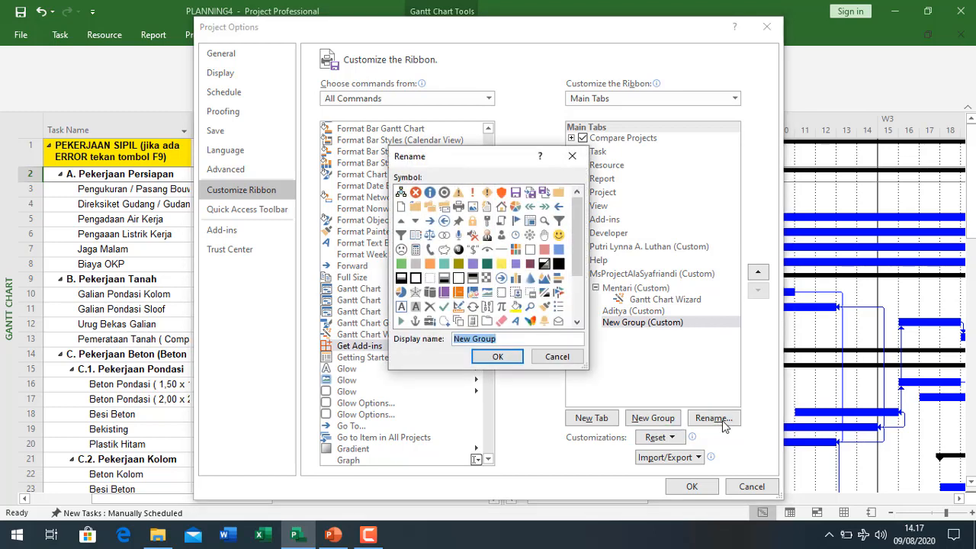
text(T)
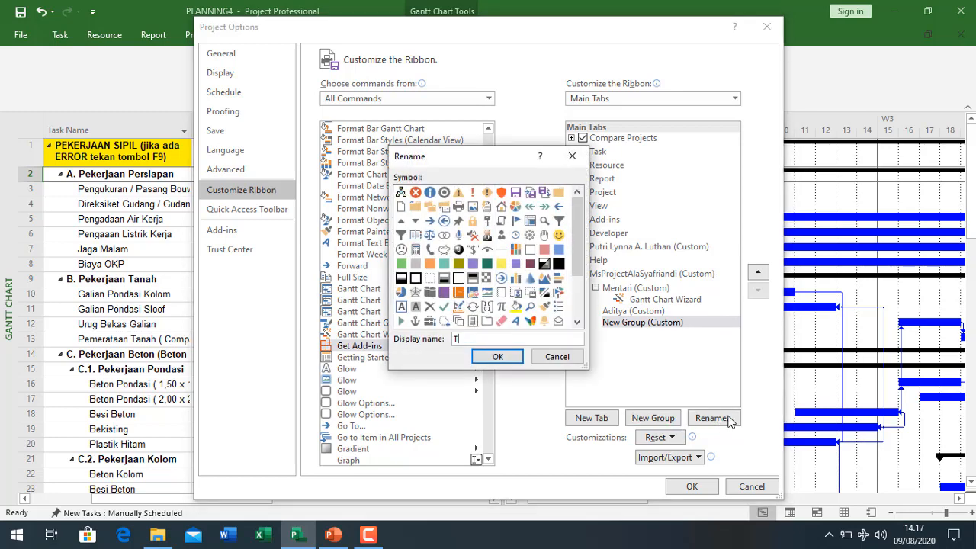
text(ita)
key(Return)
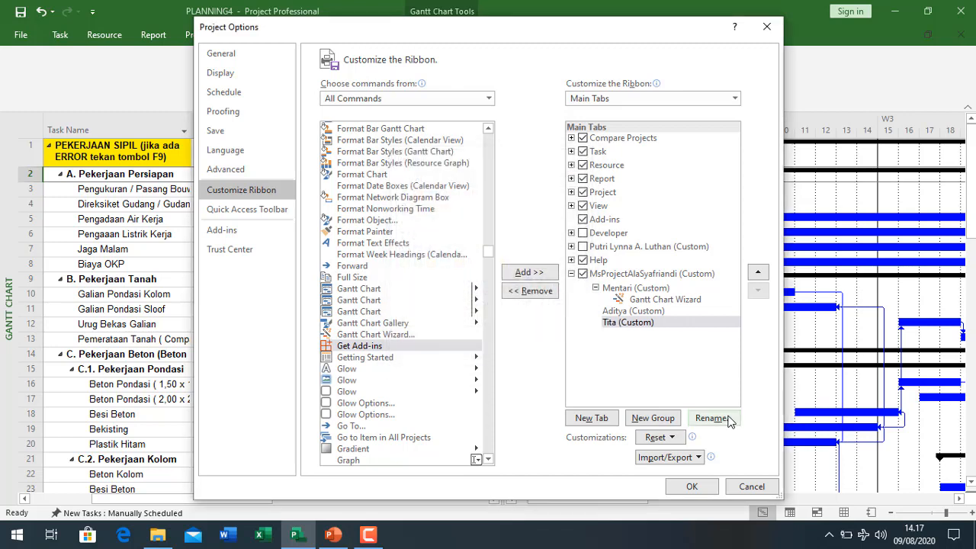
Add a fourth group below Tita in the custom tab and rename it as Salsa.
click(648, 418)
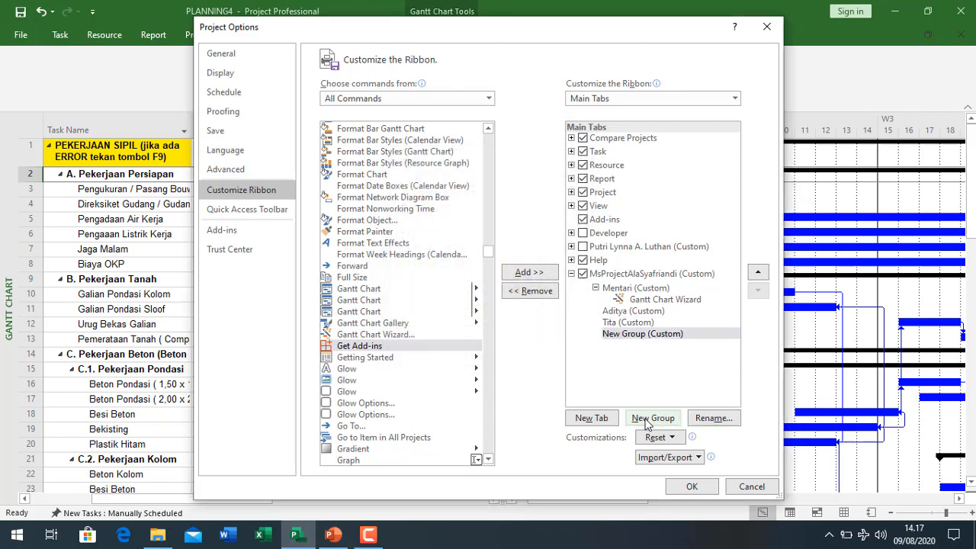
click(703, 418)
text(Salsa)
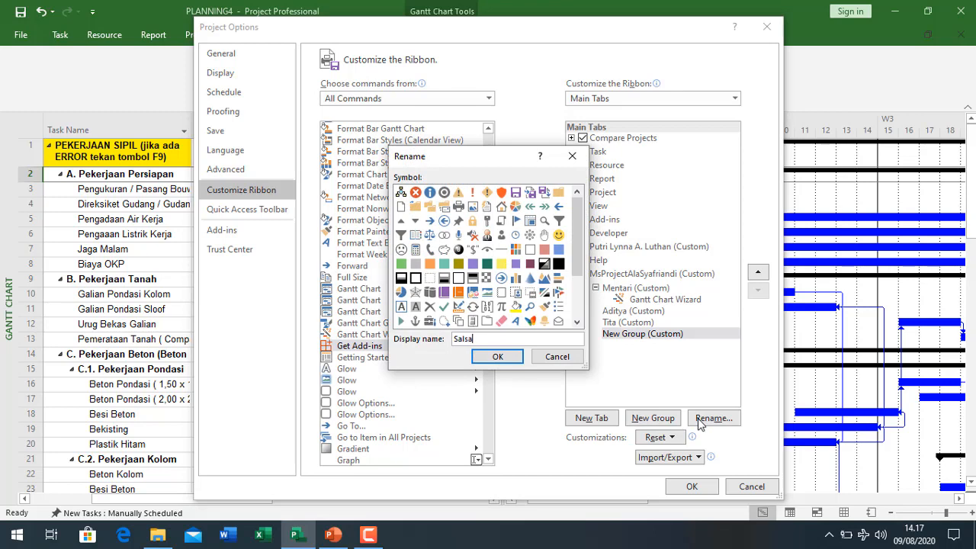
key(Return)
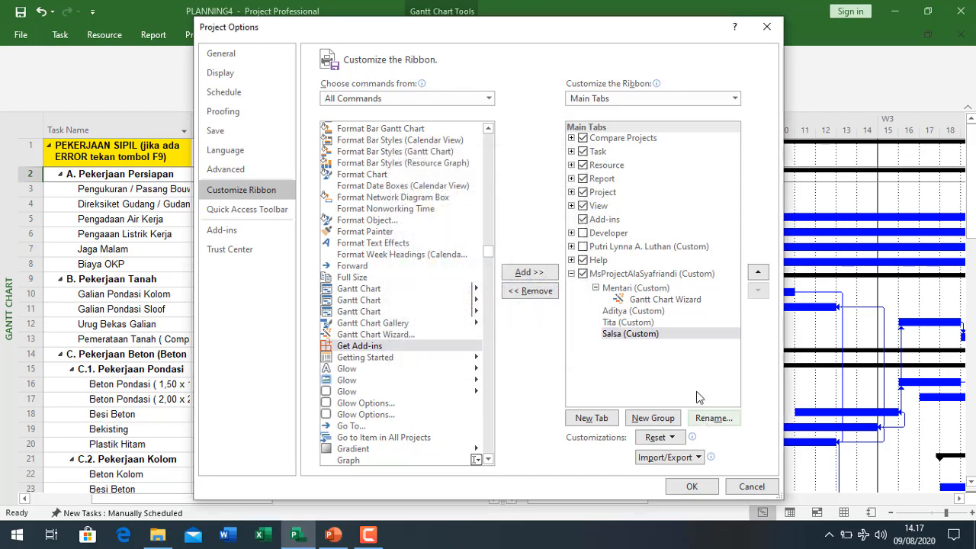
Add the Project Information command below Gantt Chart Wizard in the Mentari group.
click(652, 300)
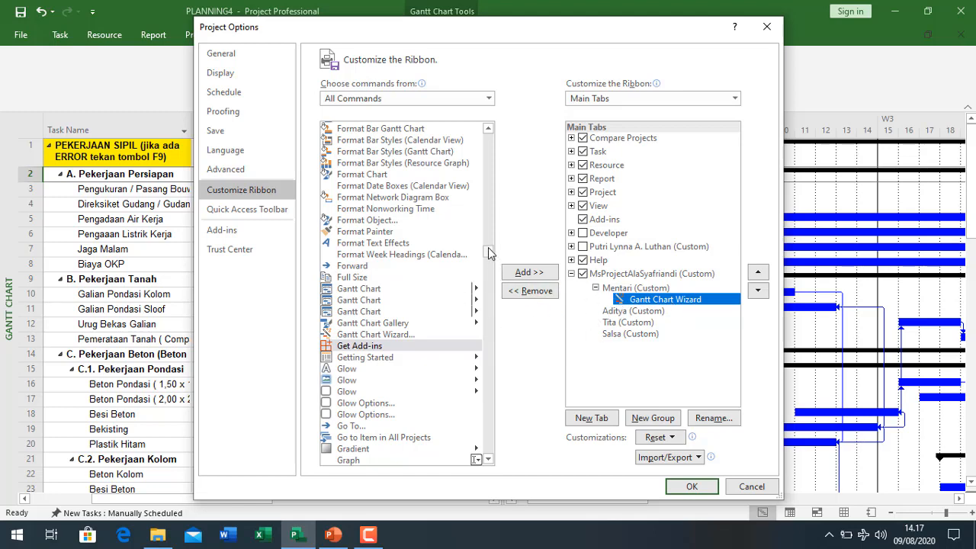
drag(489, 259, 492, 141)
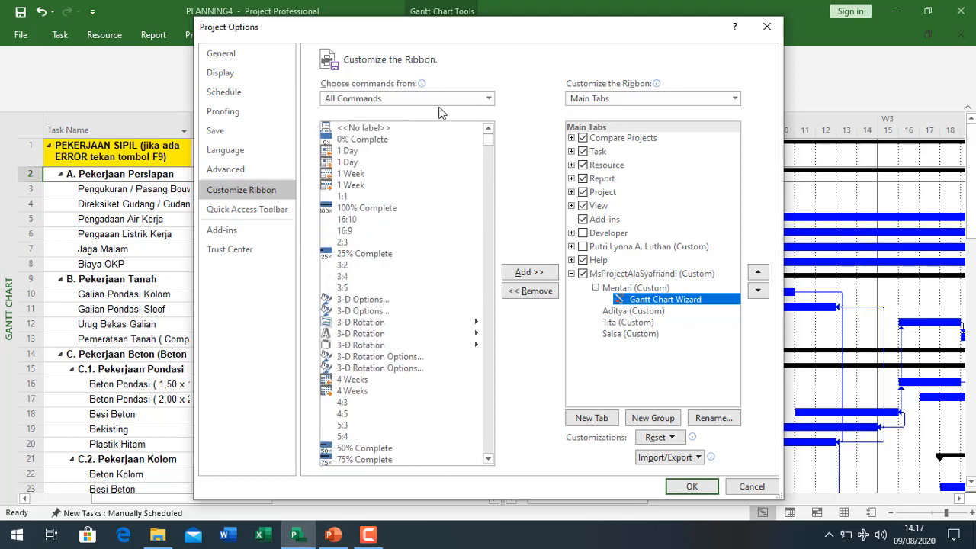
click(427, 151)
key(p)
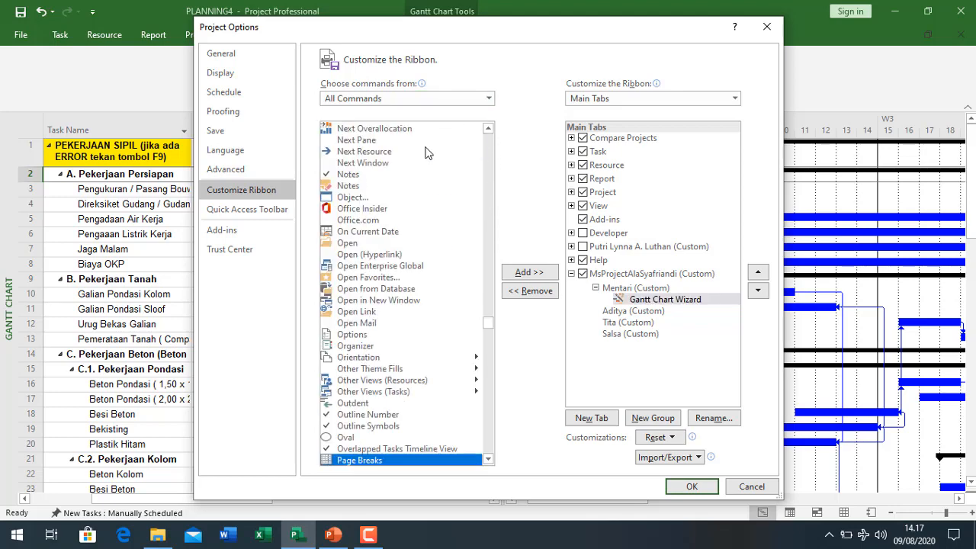
scroll(416, 363, down, 6)
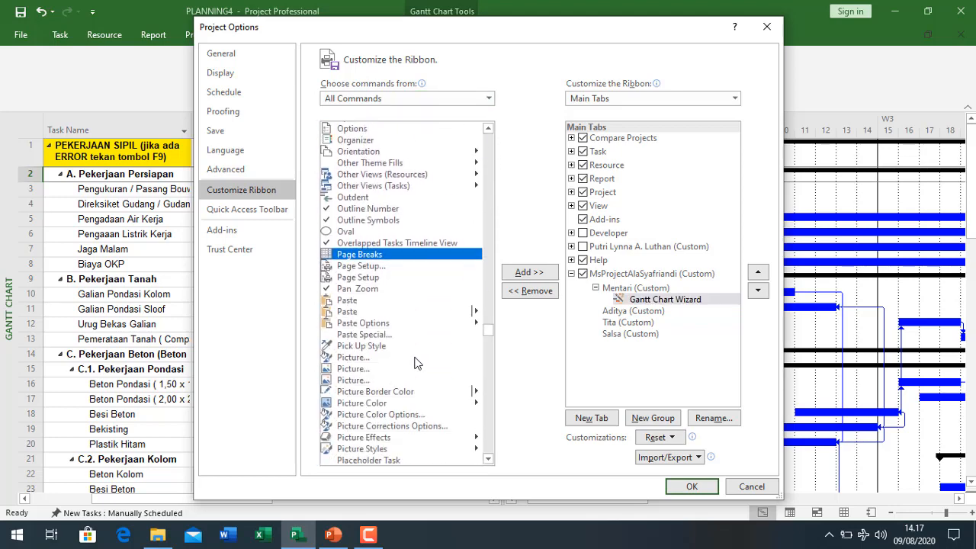
scroll(416, 363, down, 6)
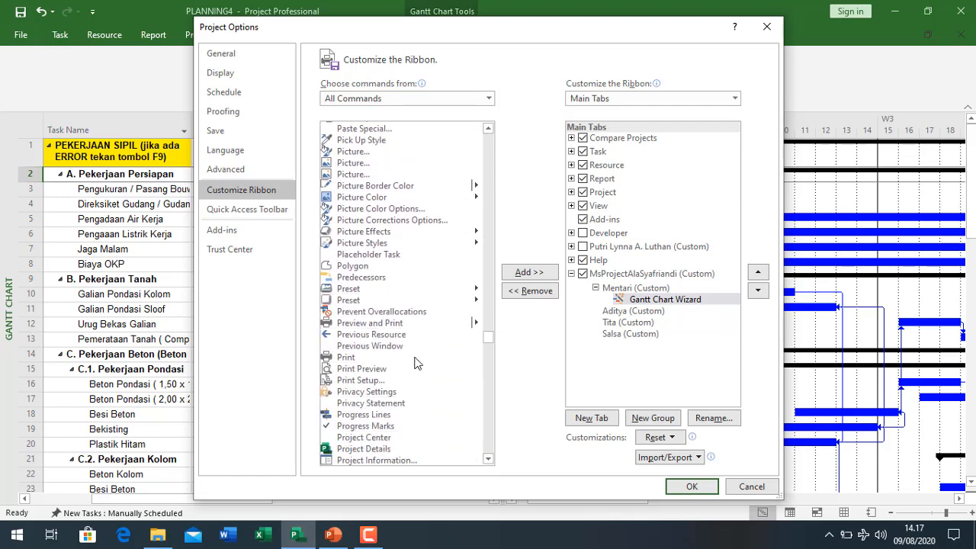
scroll(416, 363, down, 2)
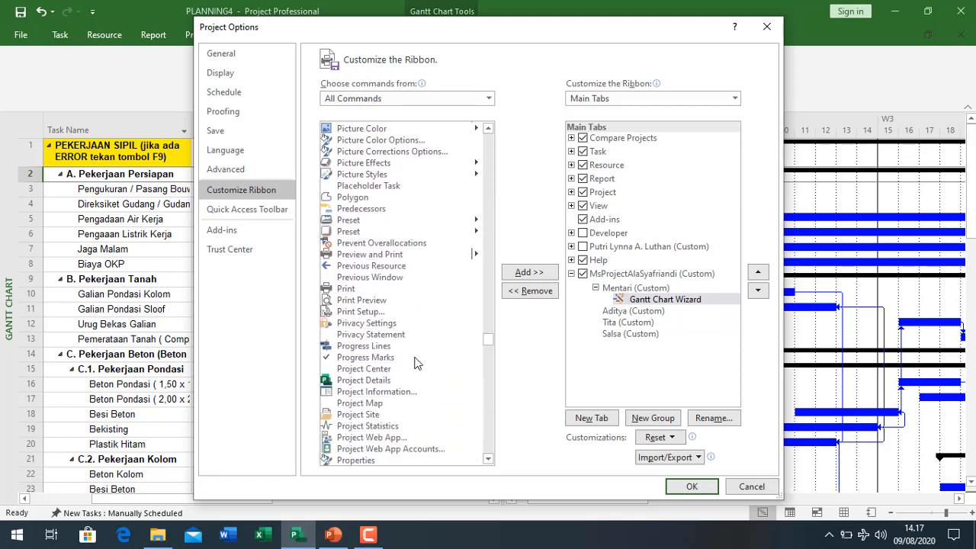
scroll(415, 363, down, 1)
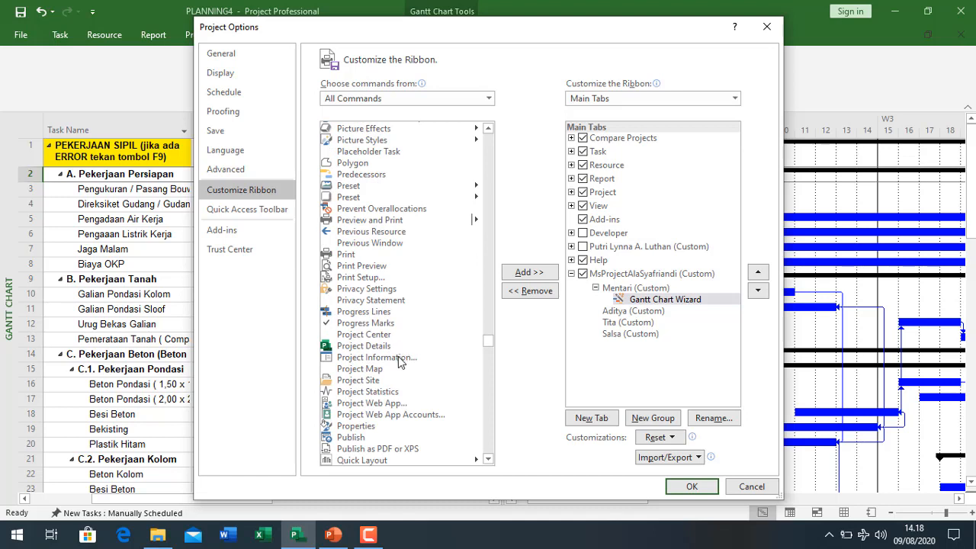
click(400, 359)
click(526, 272)
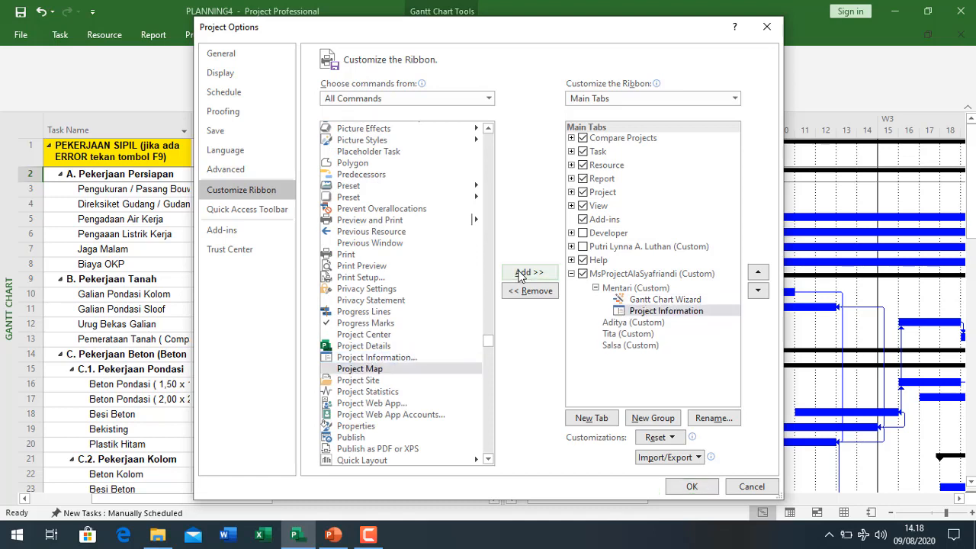
Add the 0% Complete command to the Aditya group.
click(660, 323)
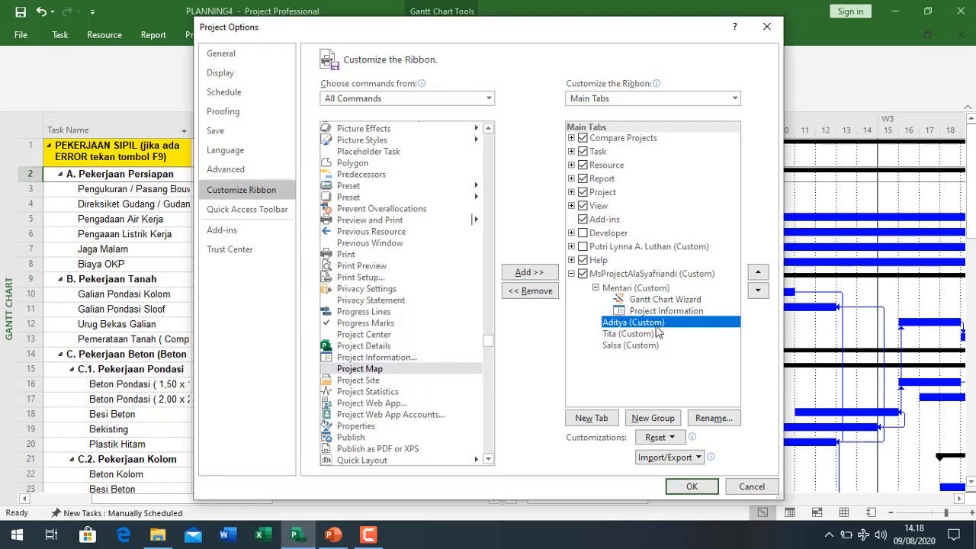
click(462, 288)
drag(489, 342, 480, 126)
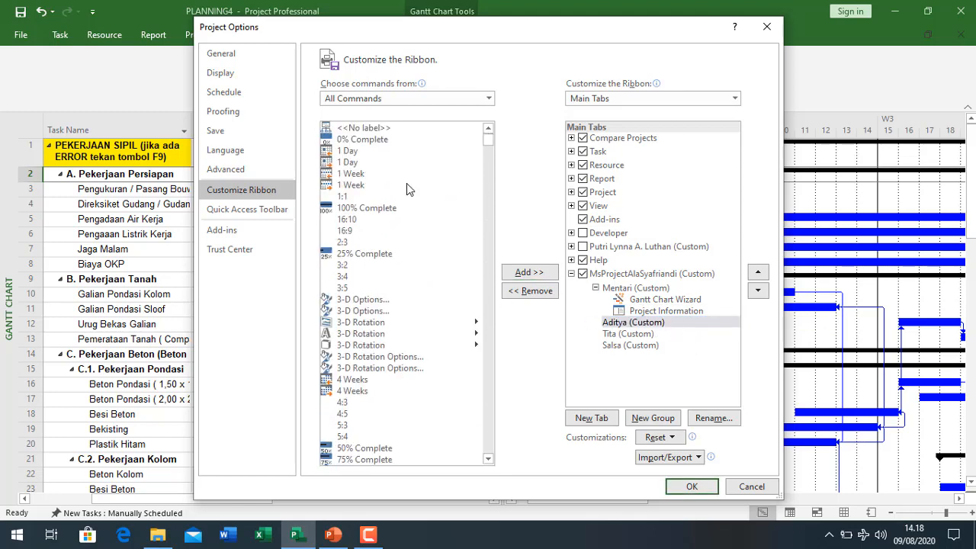
click(386, 140)
click(534, 278)
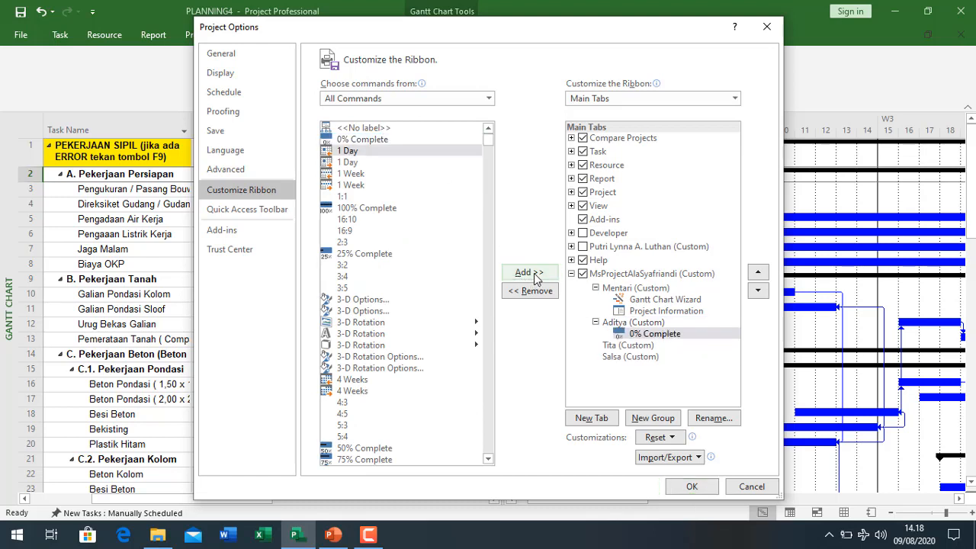
Add the 100% Complete and Mark on Track commands below 0% Complete in the Aditya group.
click(382, 209)
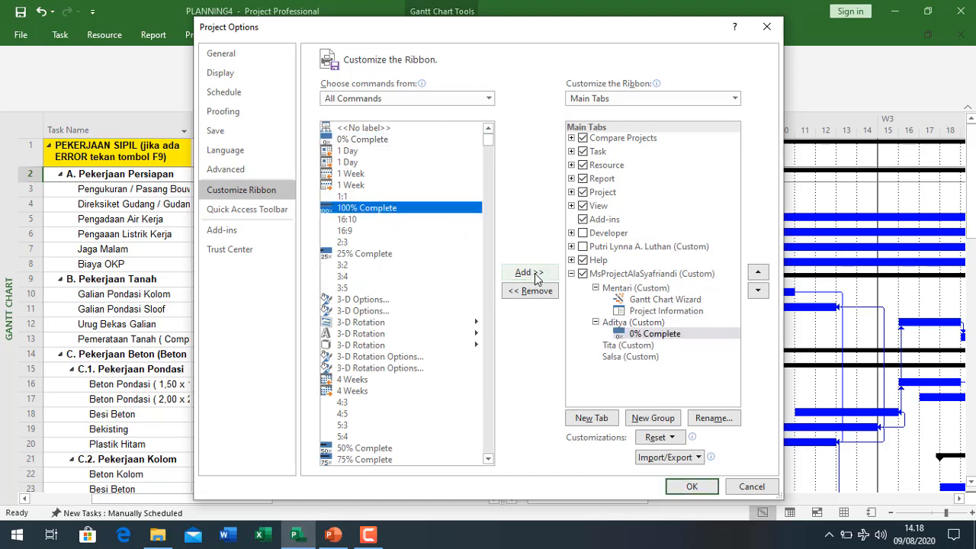
click(535, 275)
click(359, 311)
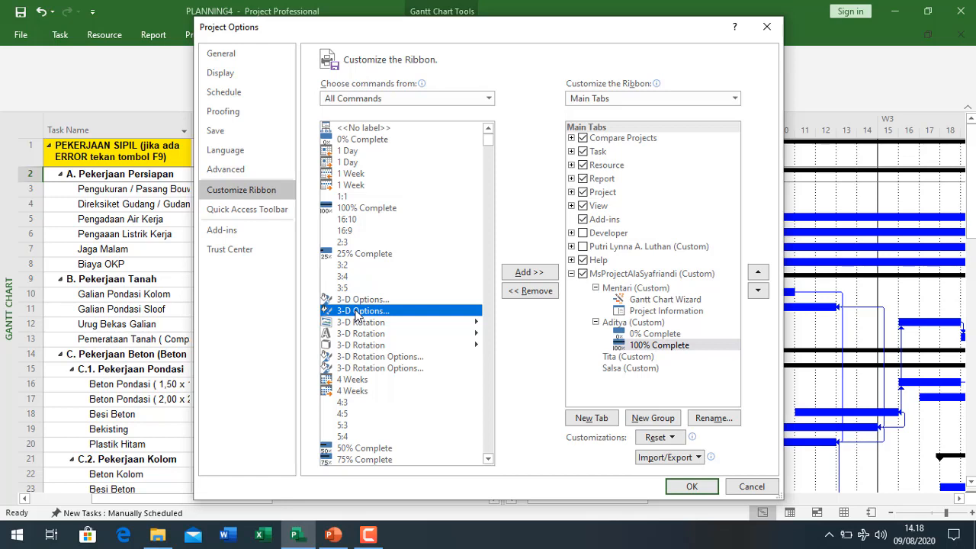
key(m)
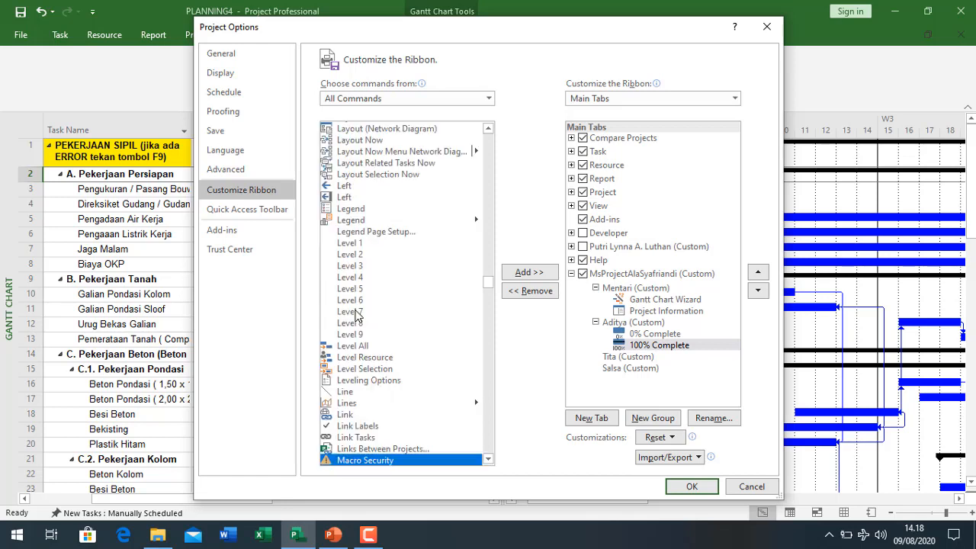
scroll(416, 363, down, 6)
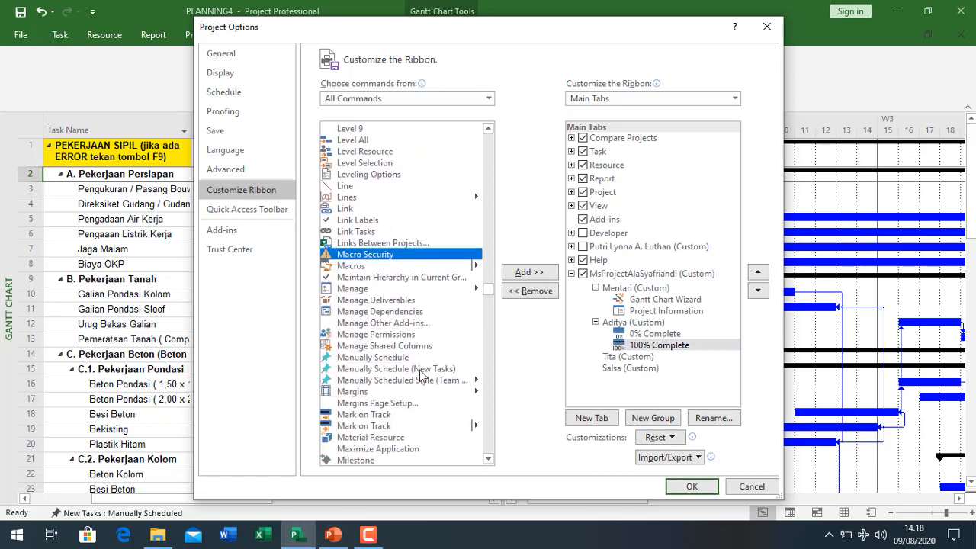
scroll(419, 372, down, 2)
click(385, 346)
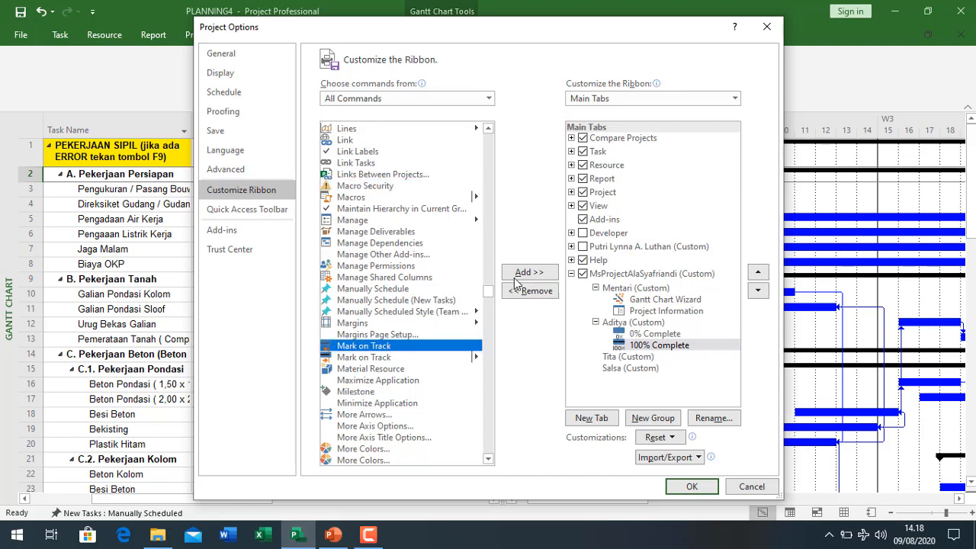
click(529, 273)
Add the Reschedule Work command below Mark on Track in the Aditya group.
click(351, 311)
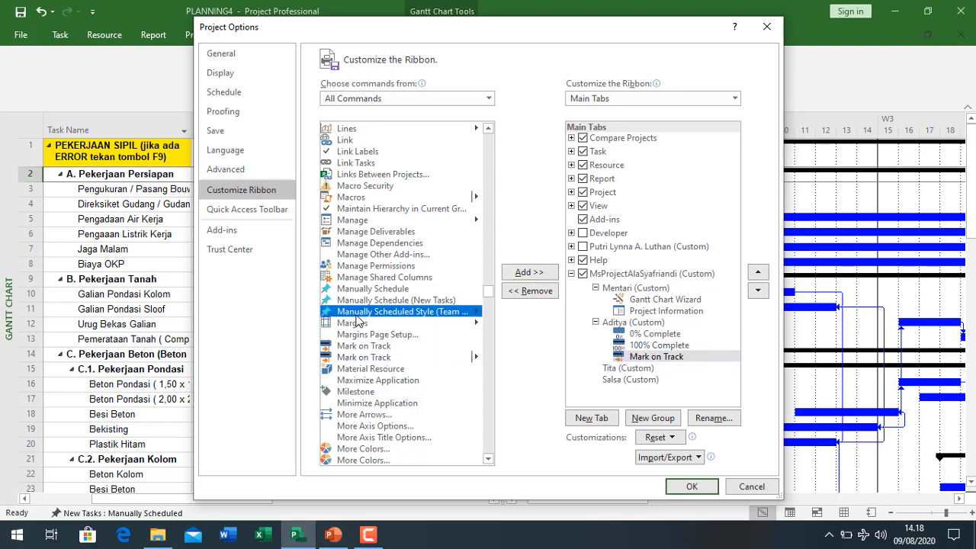
key(r)
scroll(384, 371, down, 6)
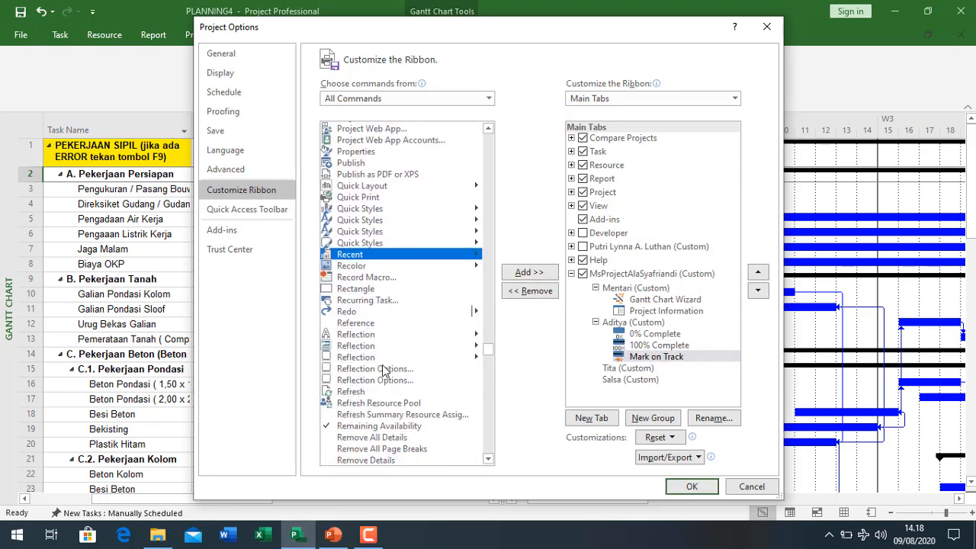
scroll(385, 371, down, 6)
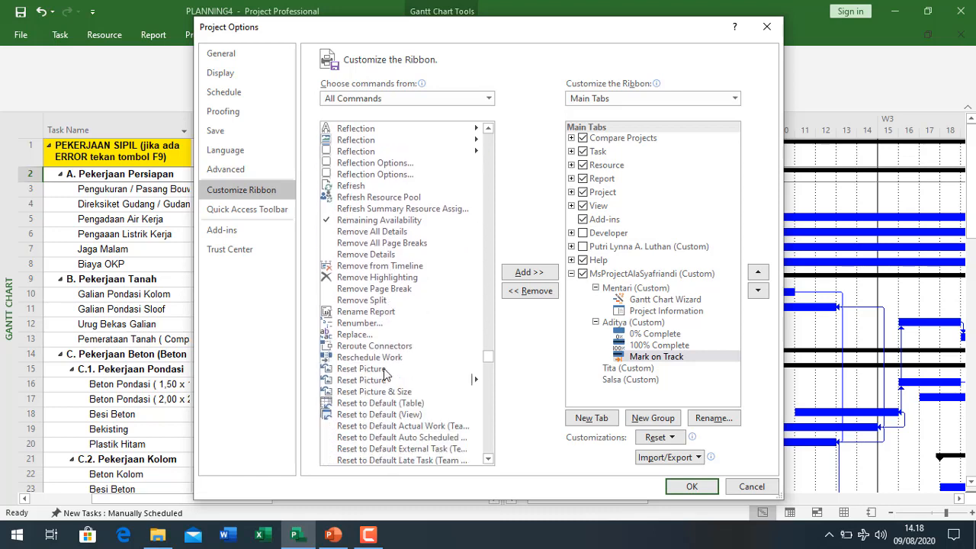
scroll(384, 373, down, 1)
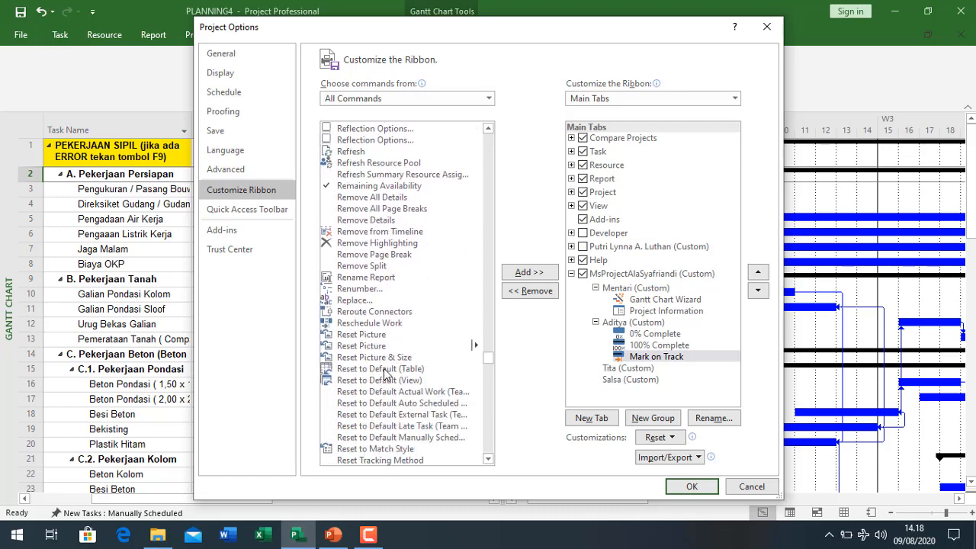
click(387, 323)
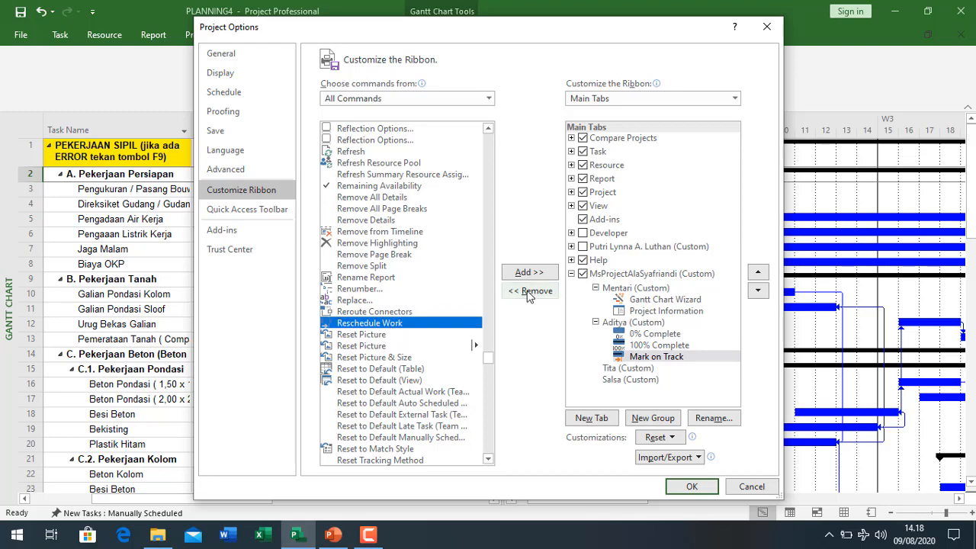
click(530, 273)
Add the Update Tasks command below Reschedule Work in the Aditya group.
click(410, 347)
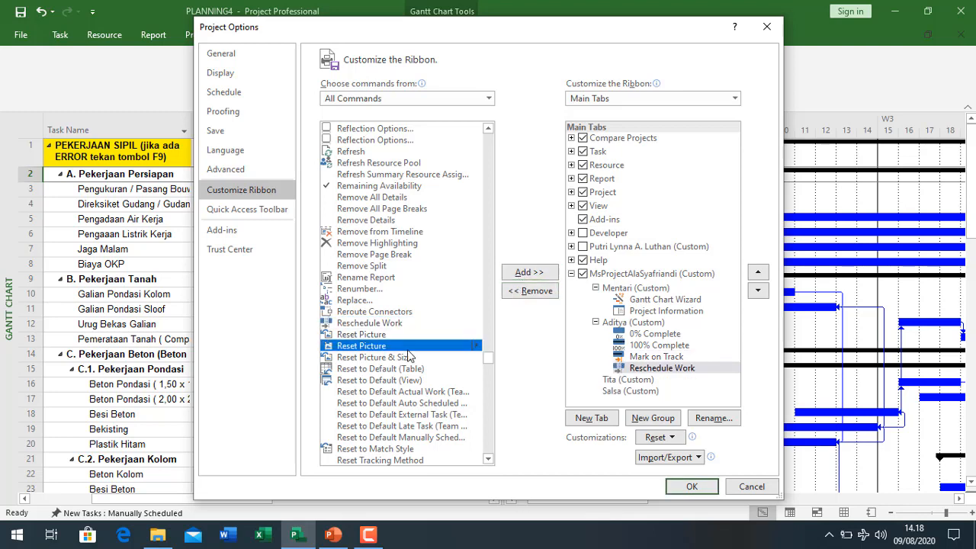
key(u)
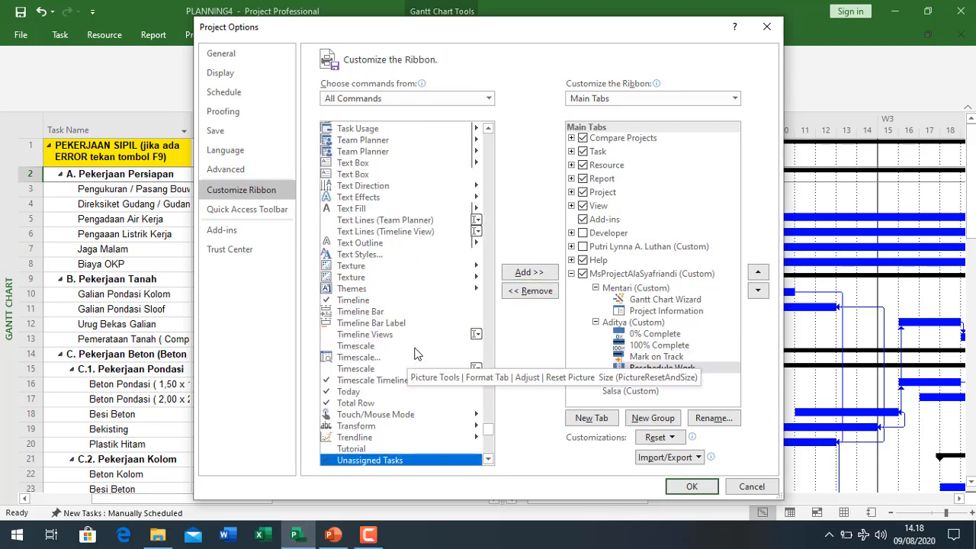
scroll(451, 406, down, 5)
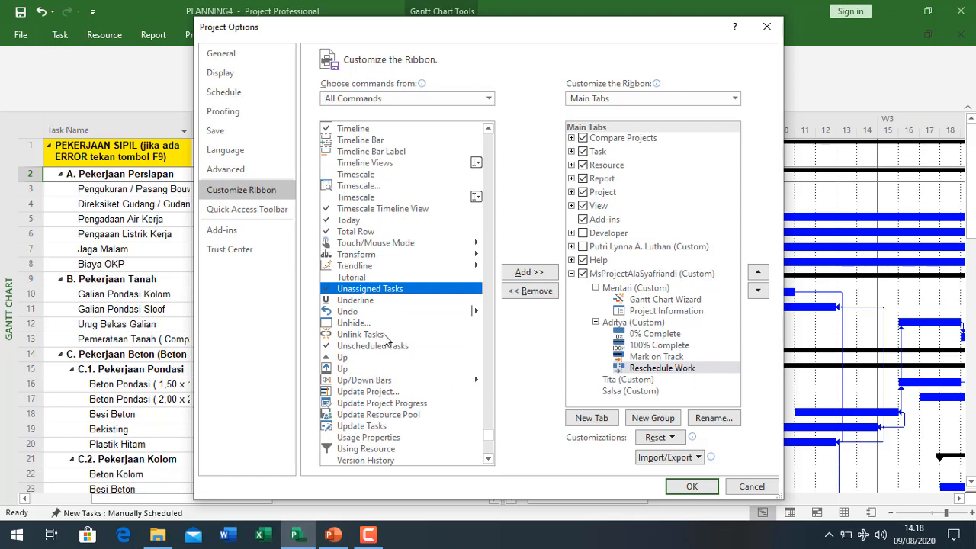
click(387, 393)
scroll(393, 395, down, 1)
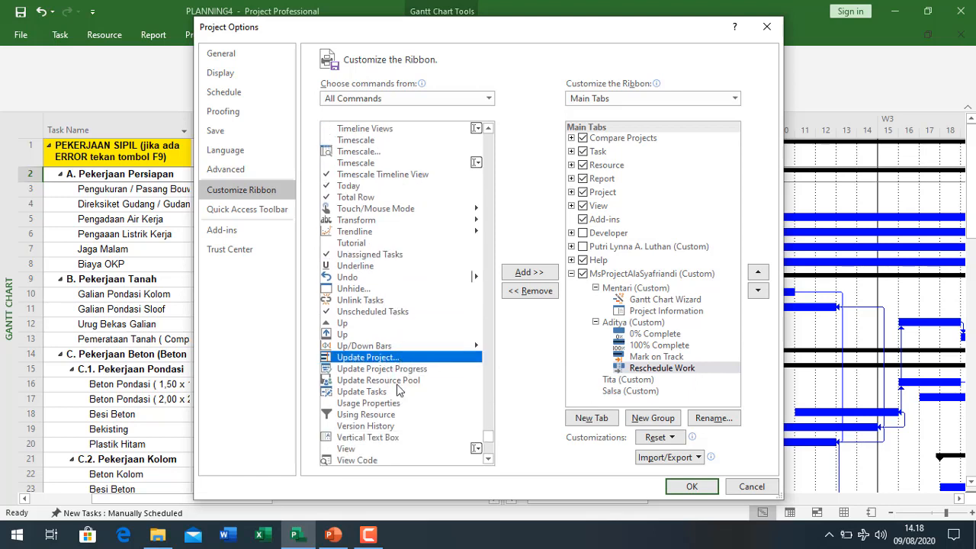
click(397, 372)
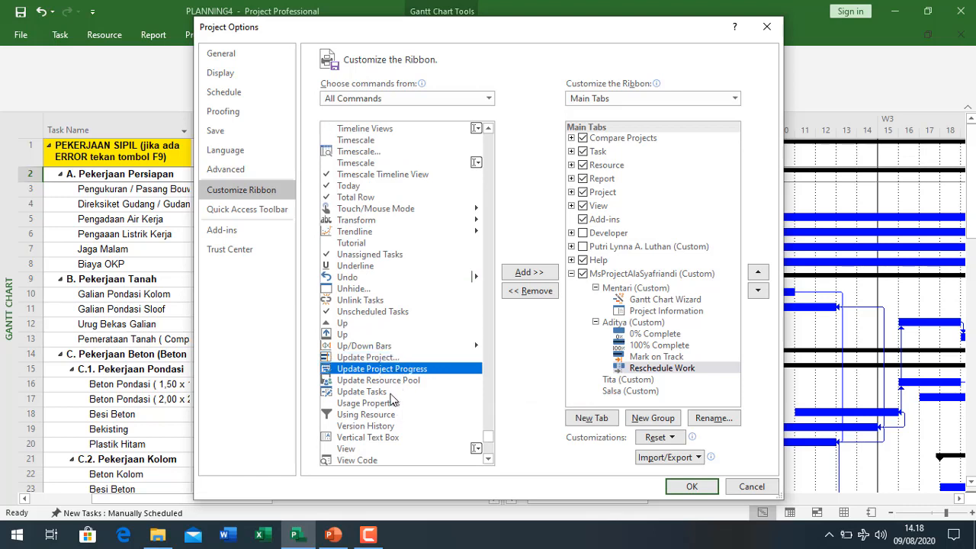
click(384, 394)
click(529, 273)
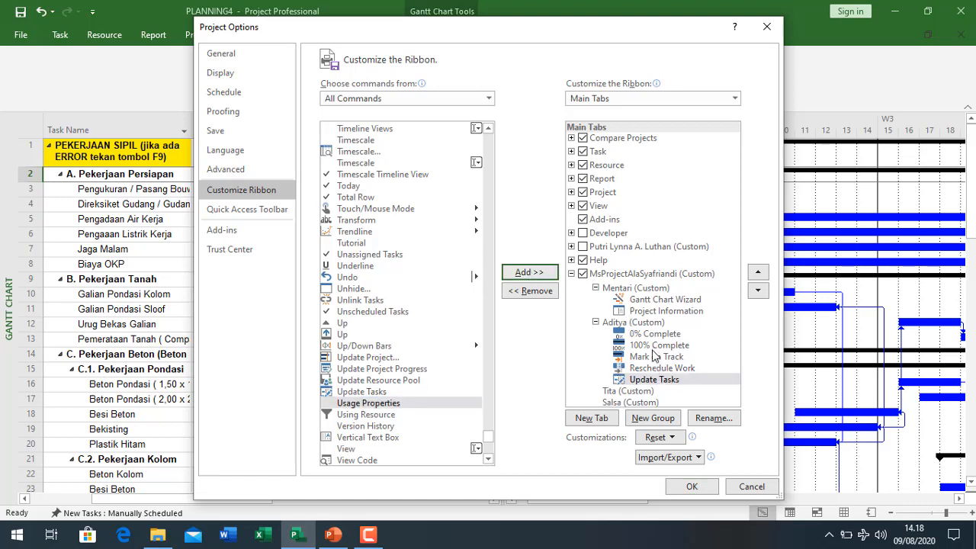
Add the Project Statistics command below Project Information in the Mentari group.
click(638, 392)
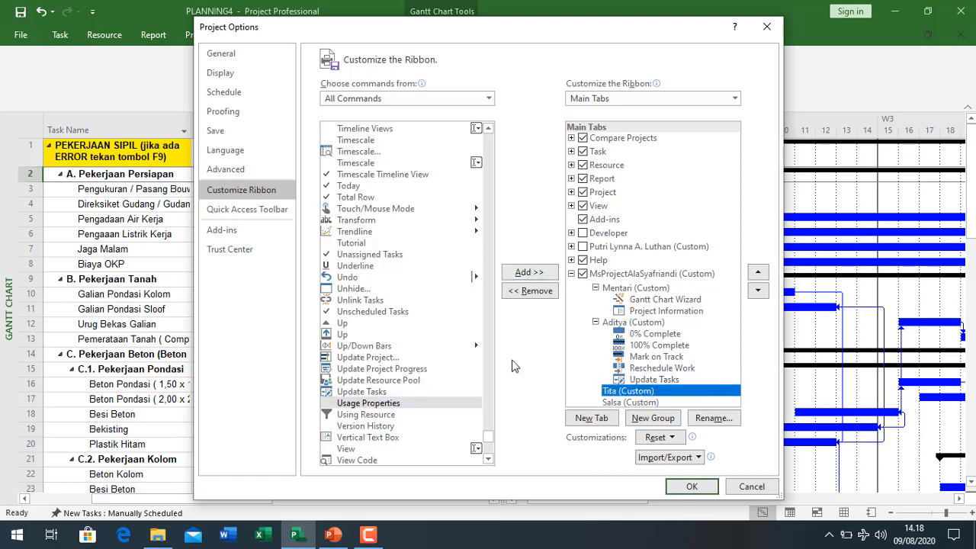
click(404, 280)
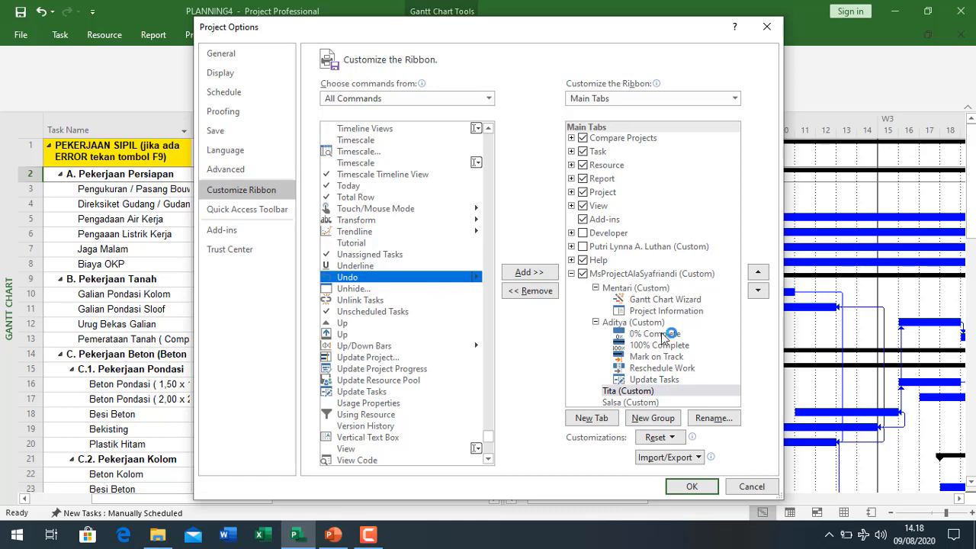
click(653, 313)
click(392, 314)
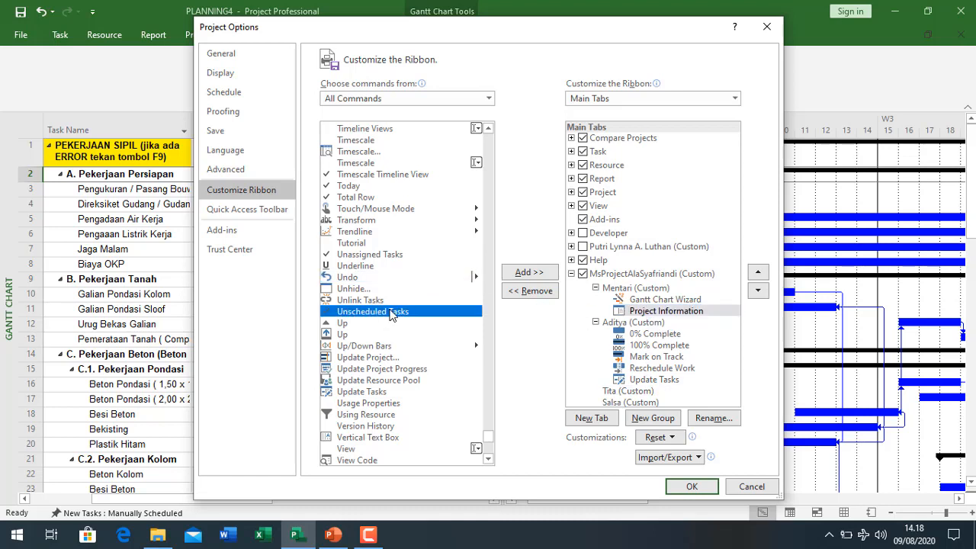
key(s)
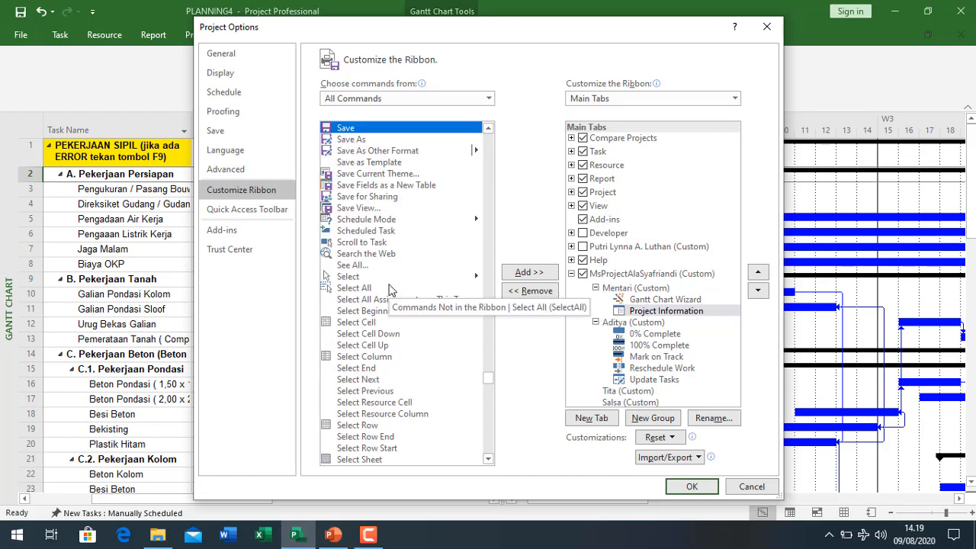
key(p)
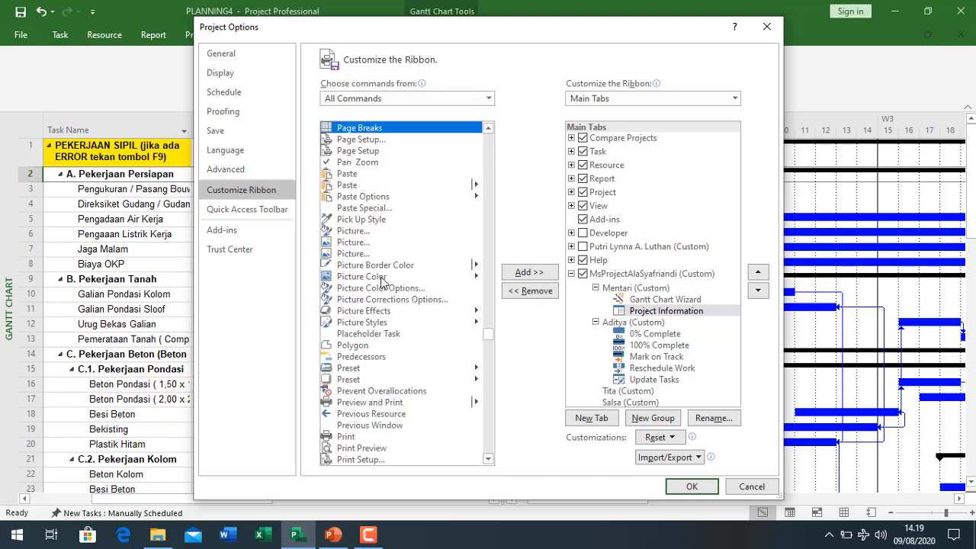
scroll(387, 358, down, 3)
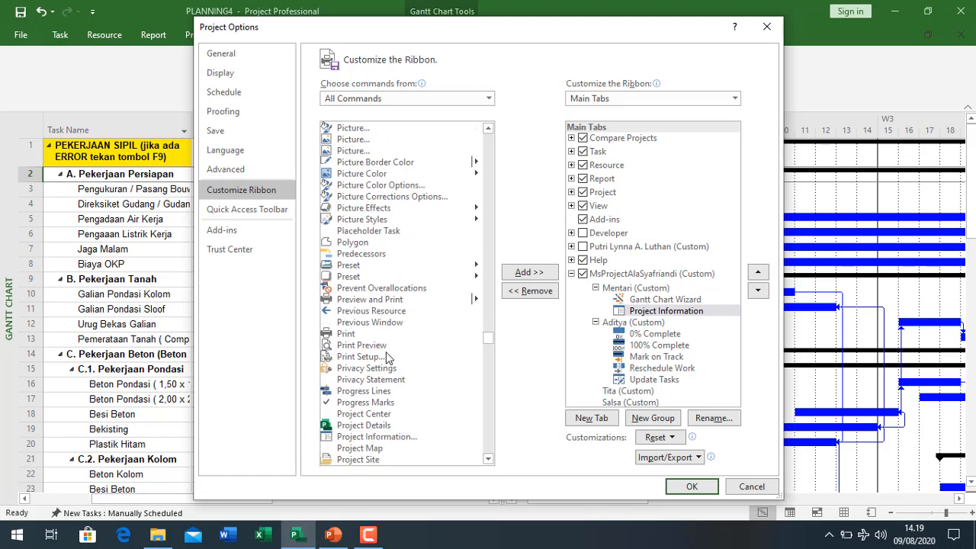
scroll(387, 358, down, 2)
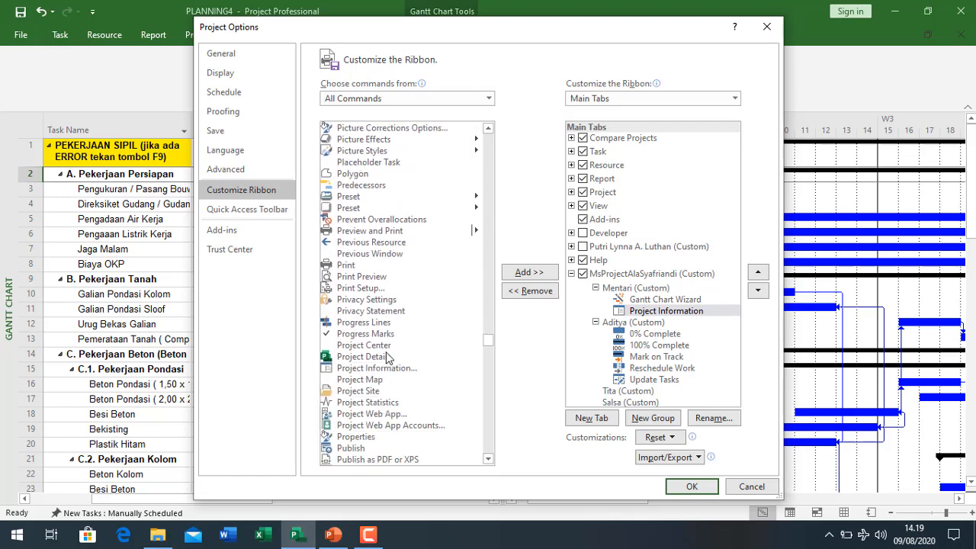
click(352, 403)
click(534, 272)
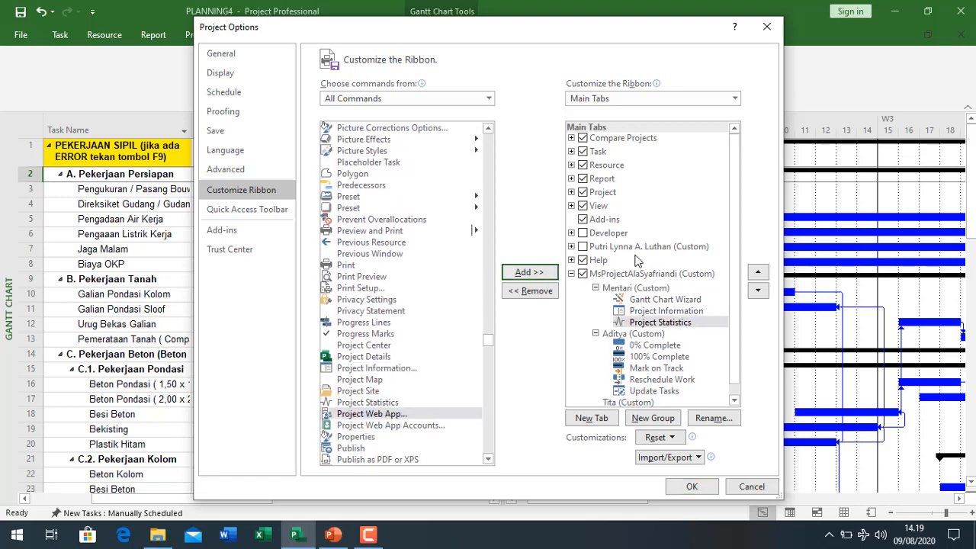
Add the Set Baseline... dialog command, not the Set Baseline submenu, to the Tita group.
scroll(736, 366, down, 1)
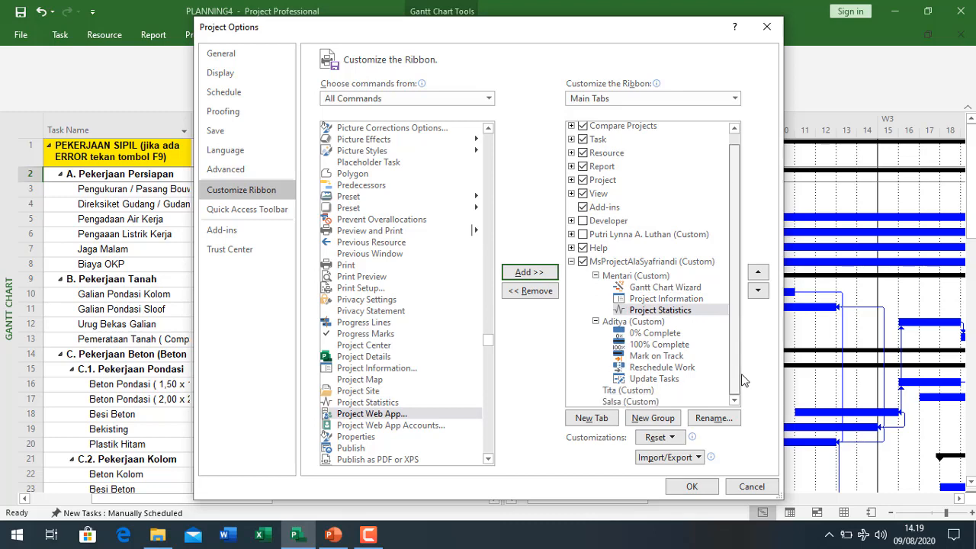
click(630, 392)
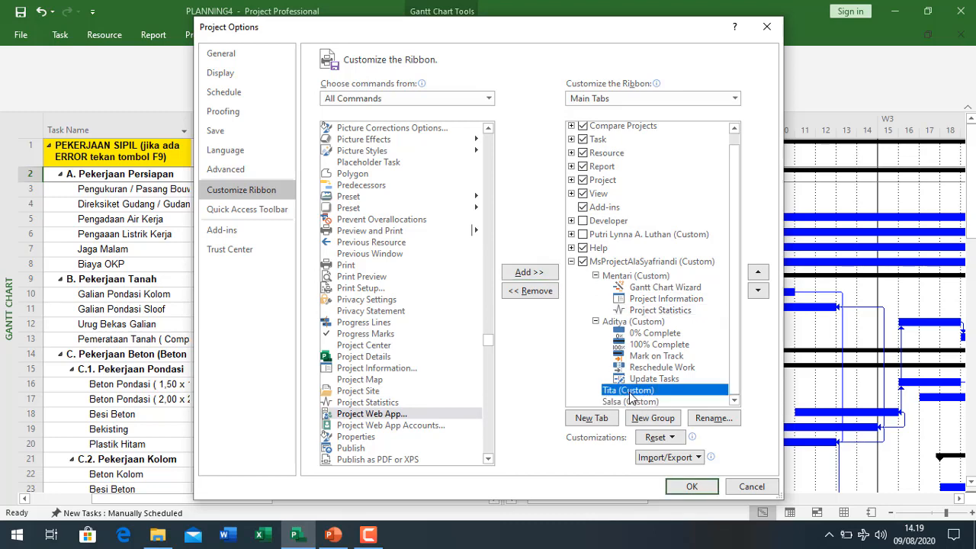
click(379, 311)
key(s)
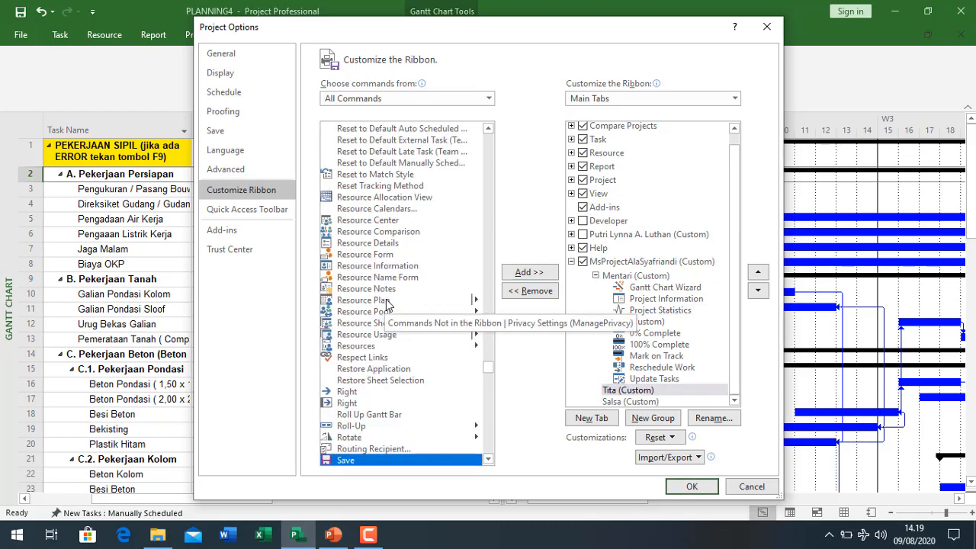
scroll(389, 305, down, 5)
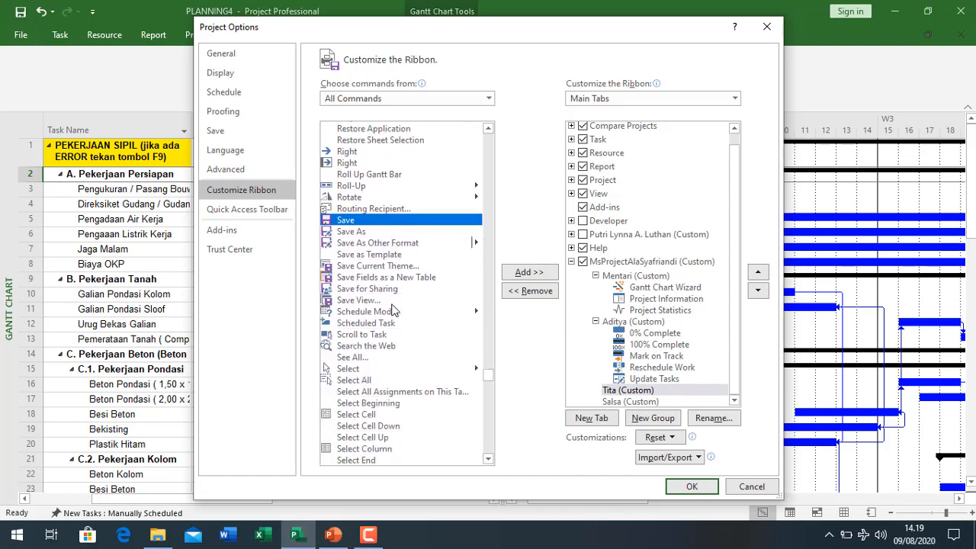
scroll(393, 309, down, 6)
scroll(392, 310, down, 4)
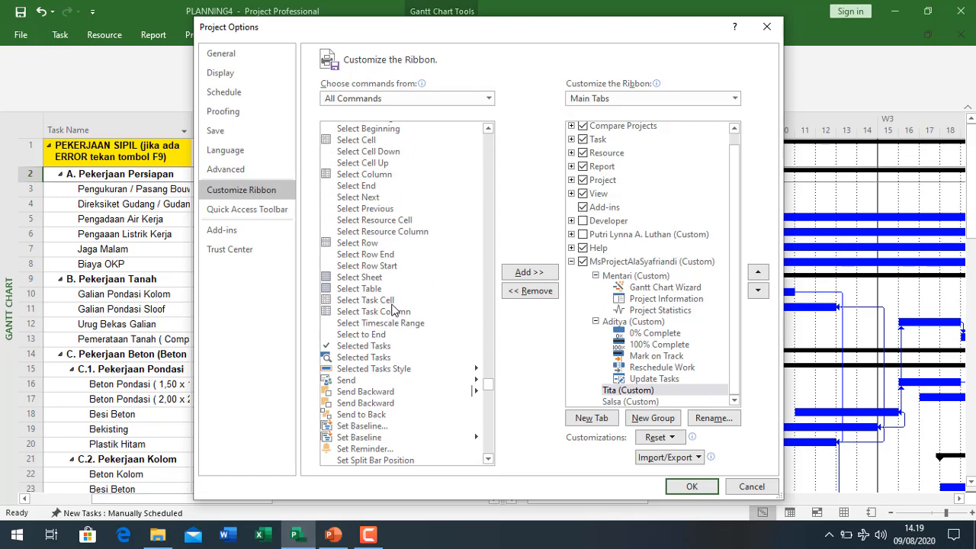
scroll(393, 309, down, 2)
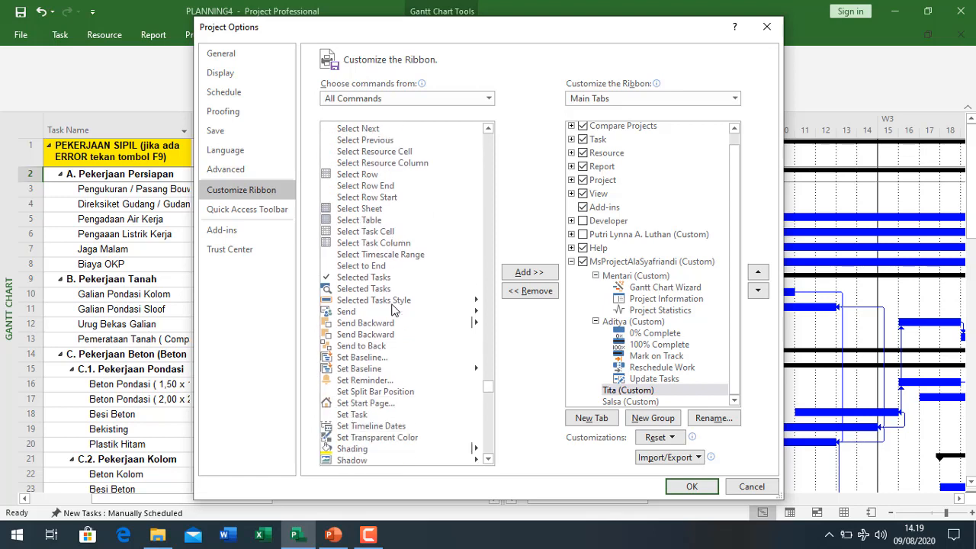
click(385, 370)
click(384, 357)
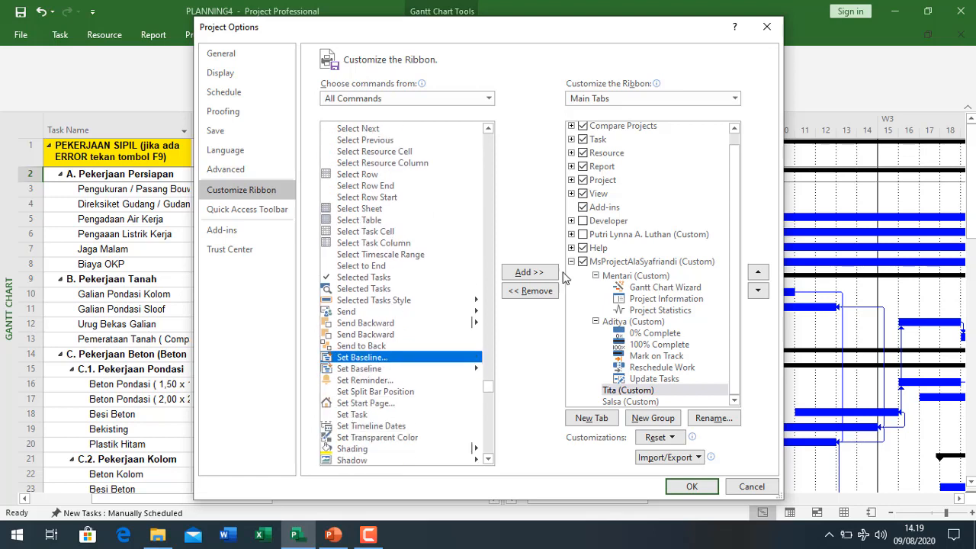
click(548, 274)
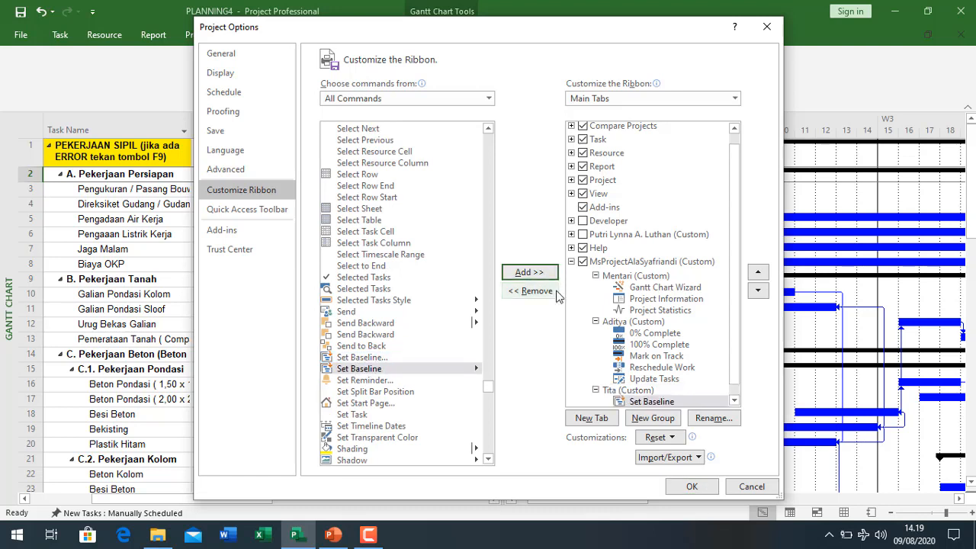
Select the Salsa group as the destination and look through the available commands that start with S.
drag(738, 318, 741, 349)
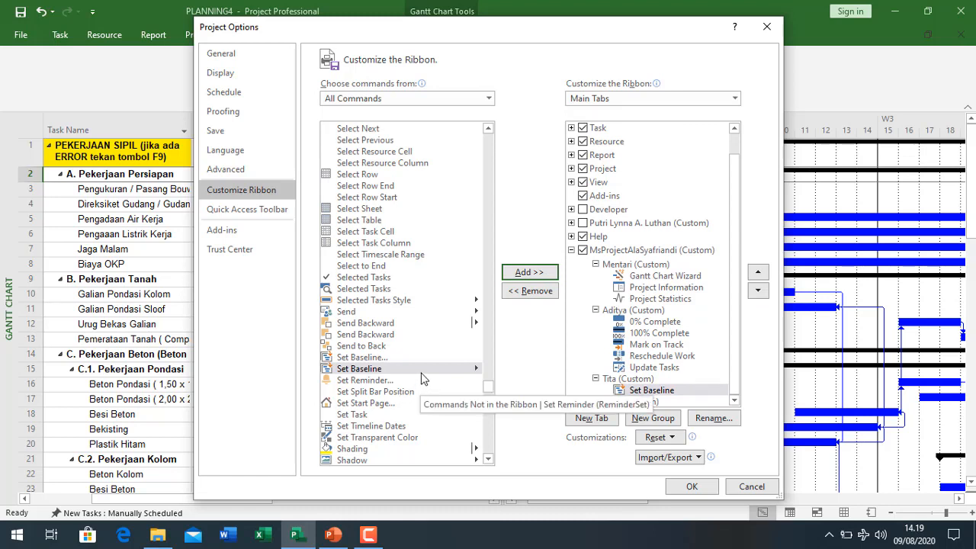
click(393, 380)
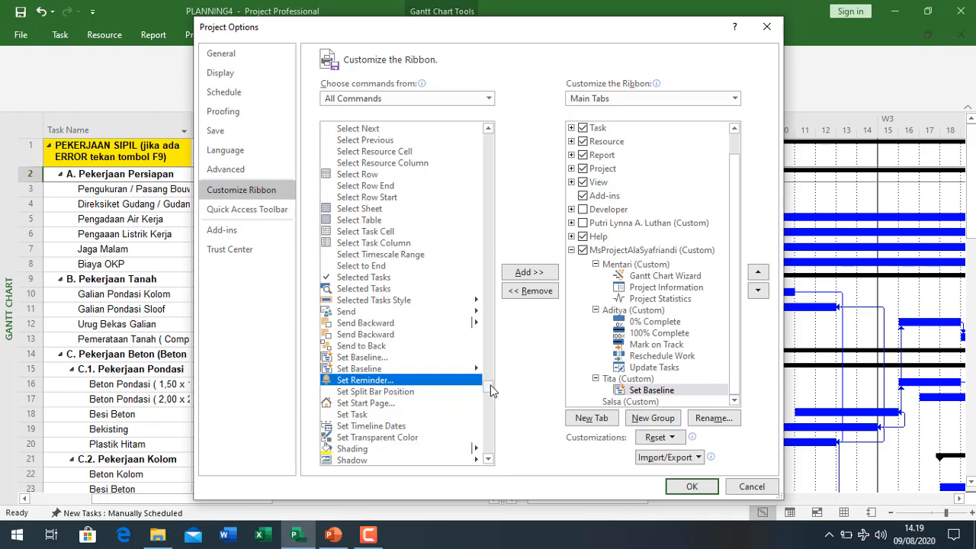
drag(491, 390, 498, 408)
click(619, 404)
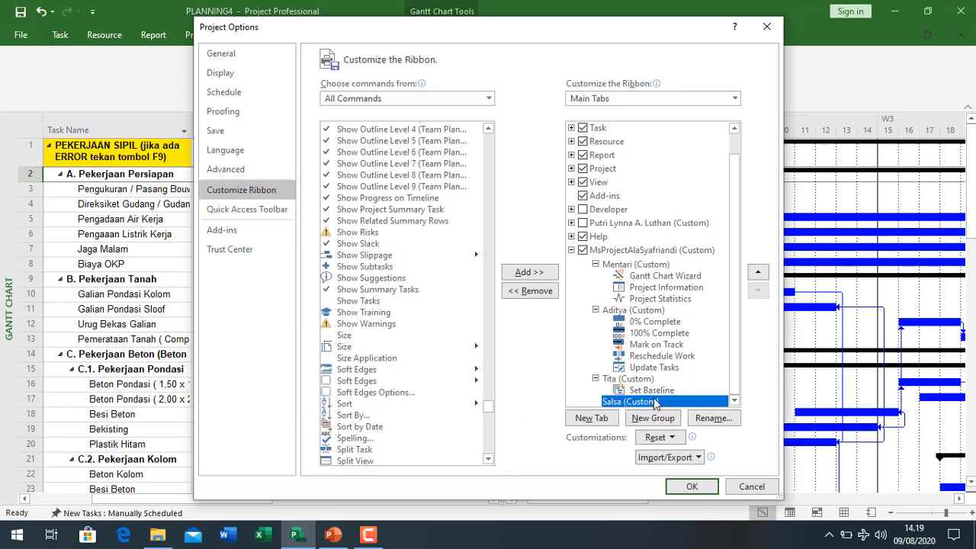
click(377, 291)
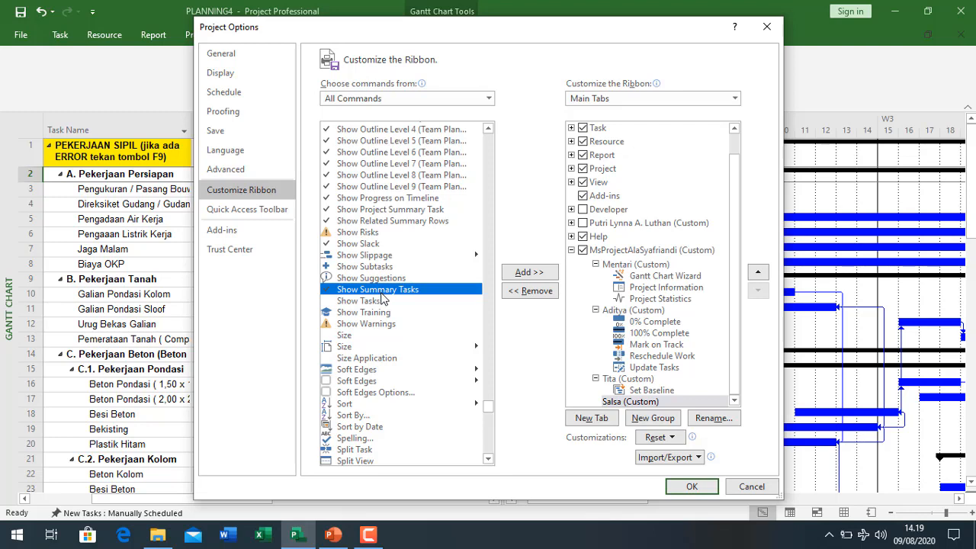
Look through the full command list from the commands starting with F to those starting with P.
key(f)
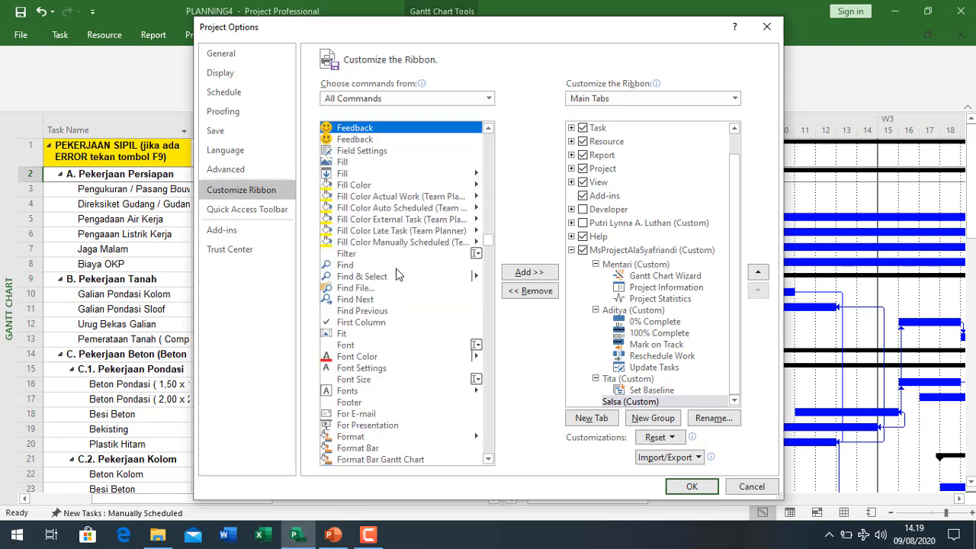
scroll(400, 272, down, 4)
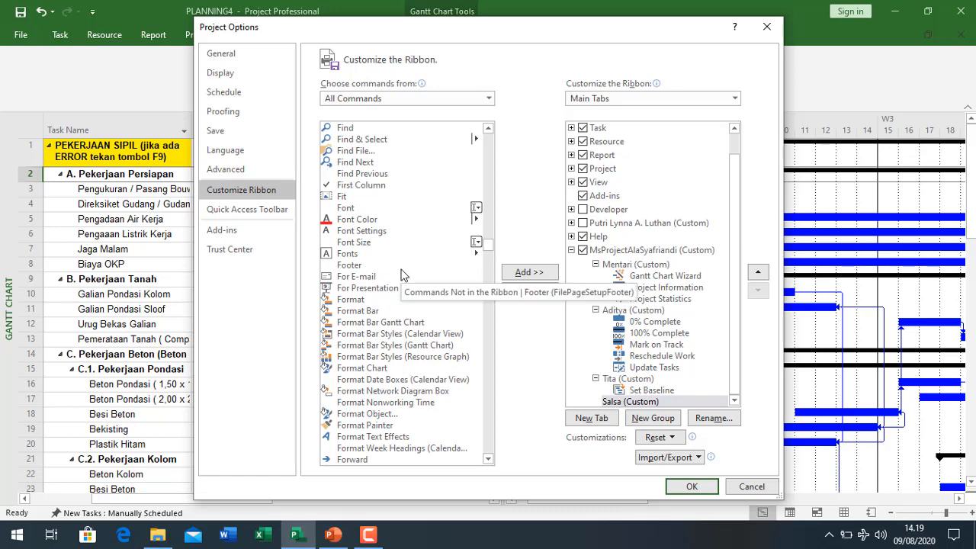
scroll(402, 274, down, 3)
scroll(402, 275, down, 1)
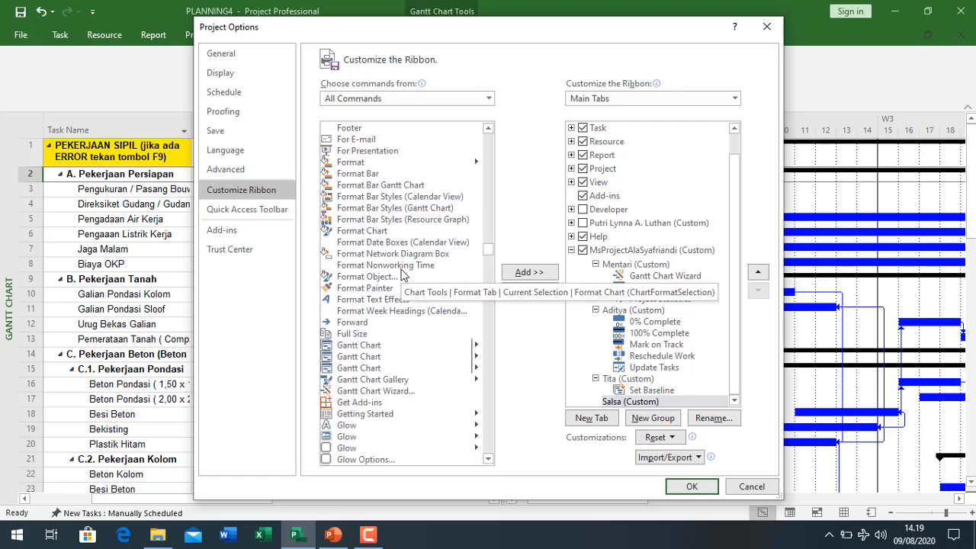
scroll(402, 275, down, 3)
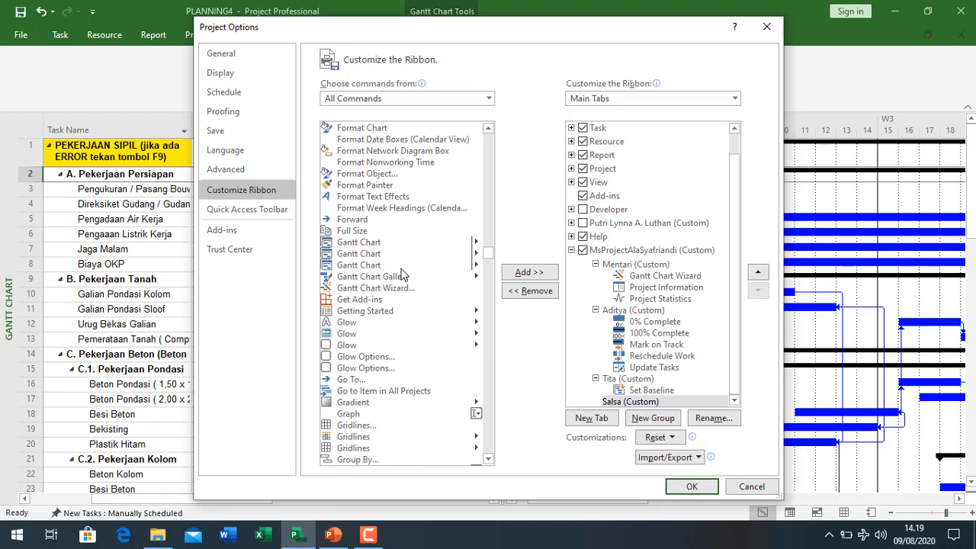
scroll(396, 273, down, 3)
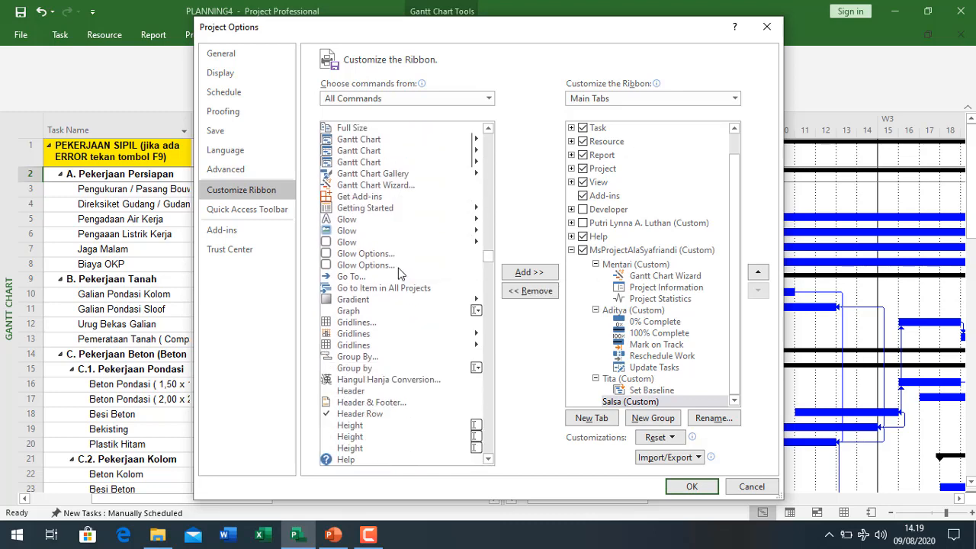
scroll(398, 268, down, 9)
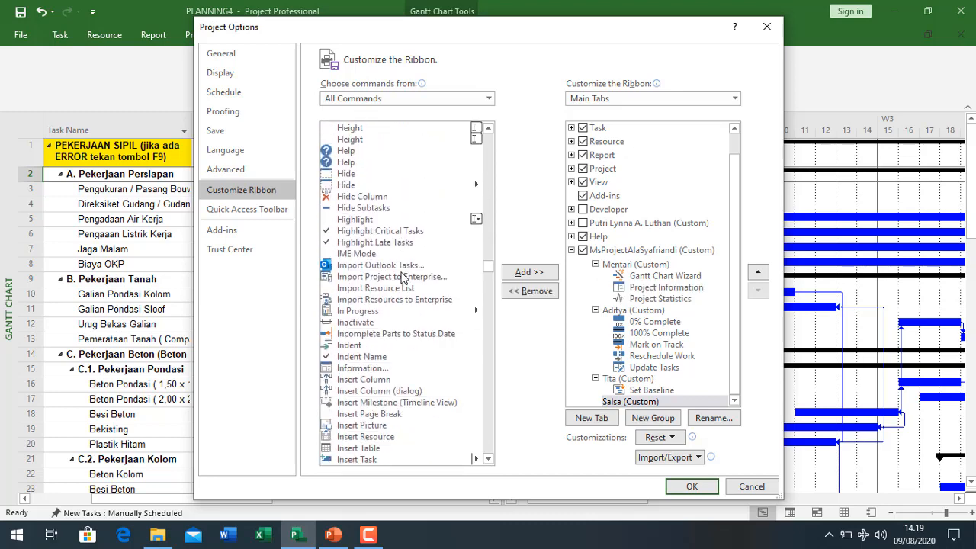
scroll(402, 279, down, 4)
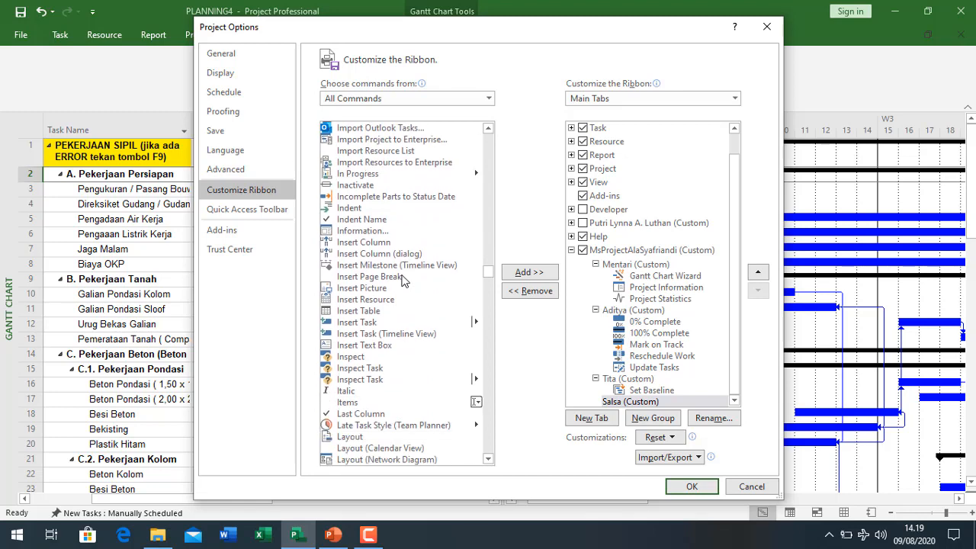
scroll(404, 280, down, 11)
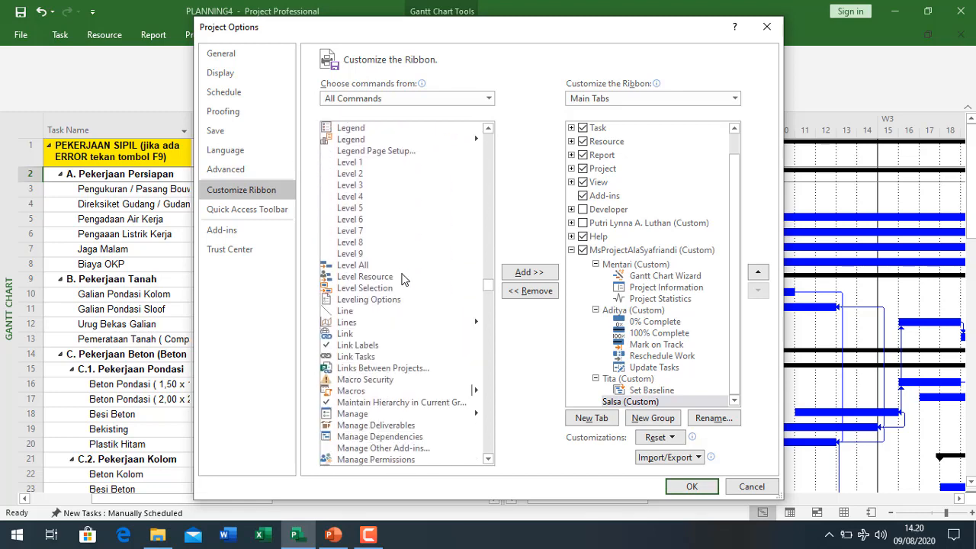
scroll(387, 296, down, 4)
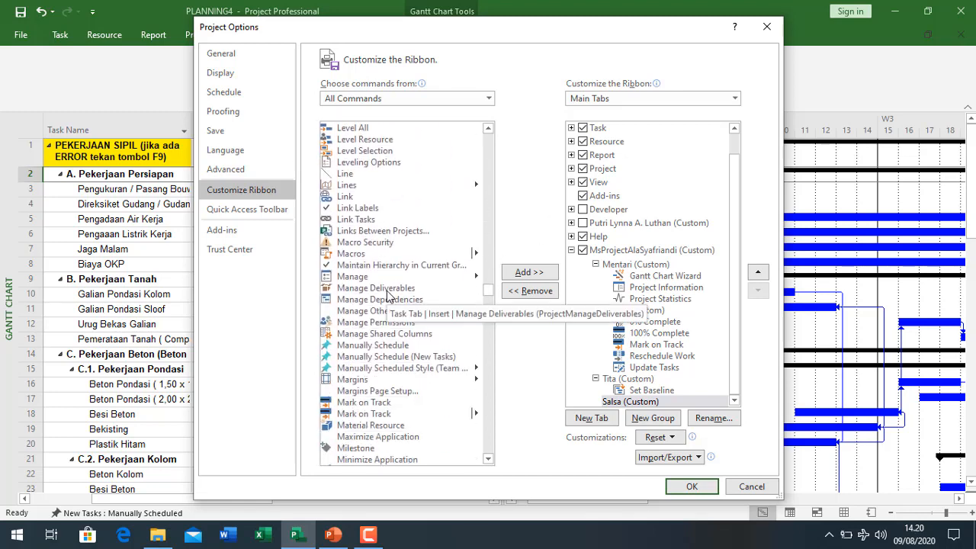
scroll(389, 298, down, 20)
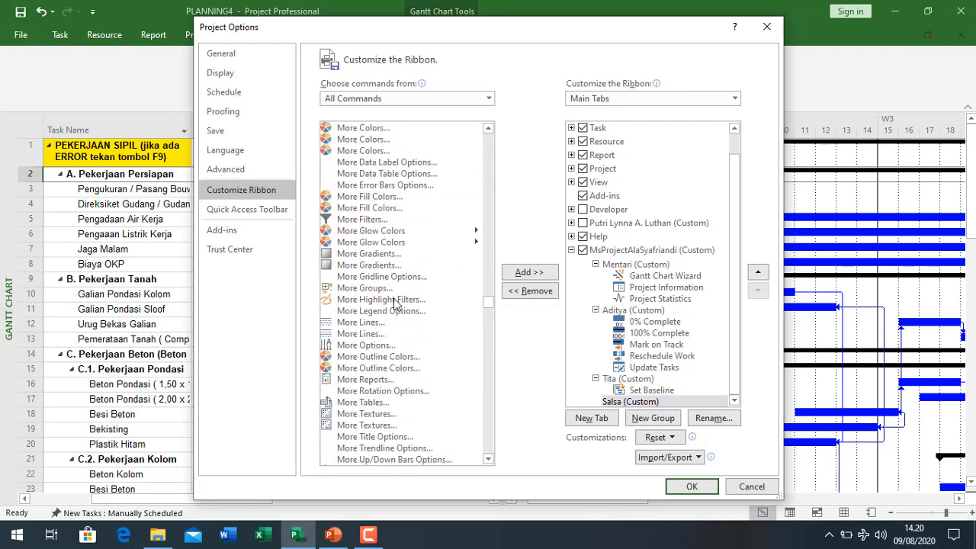
scroll(402, 311, down, 10)
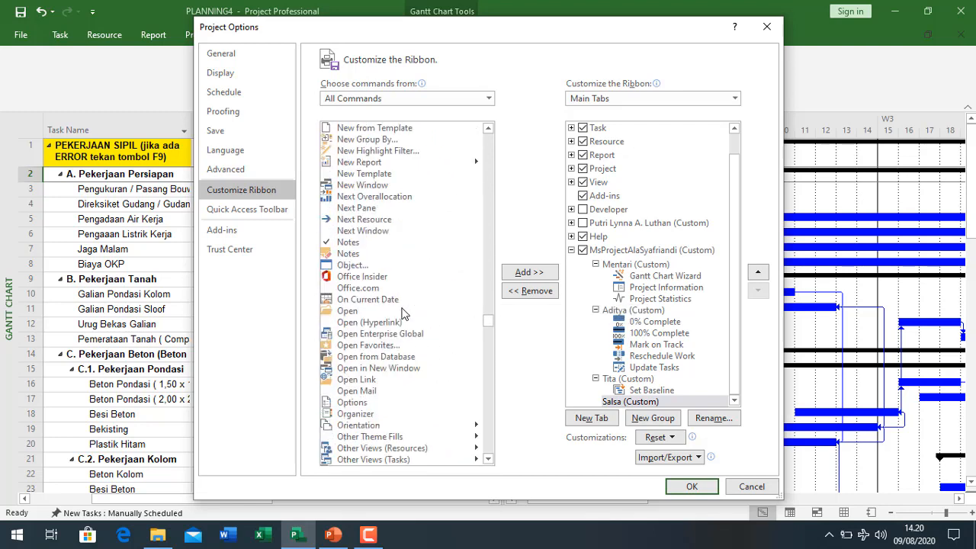
scroll(402, 309, down, 3)
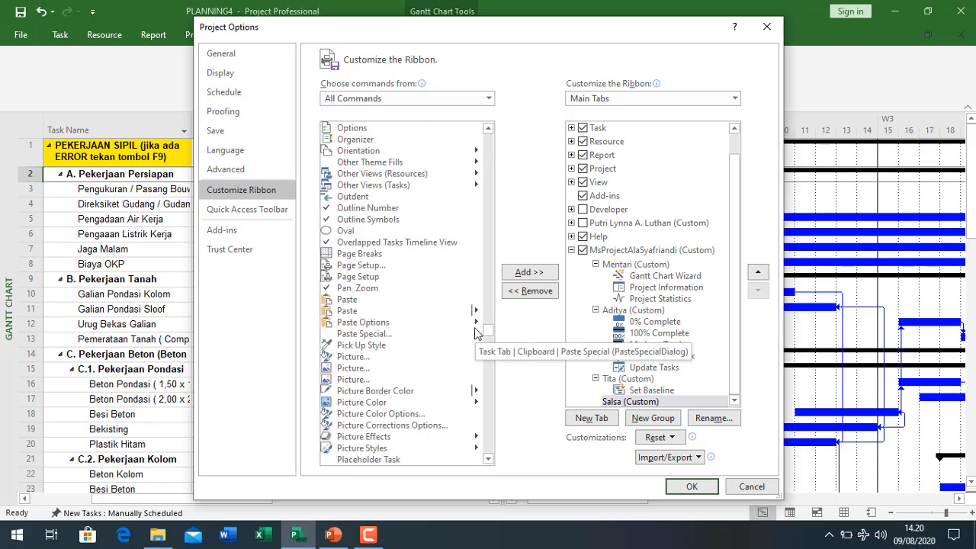
Add the first Gantt Chart command in the list to the Salsa group and apply the ribbon customization.
key(g)
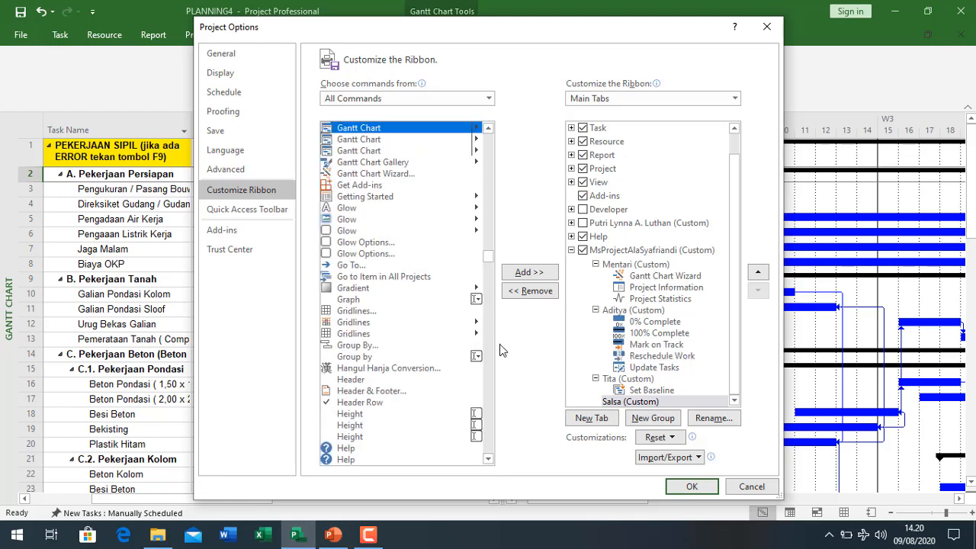
click(529, 273)
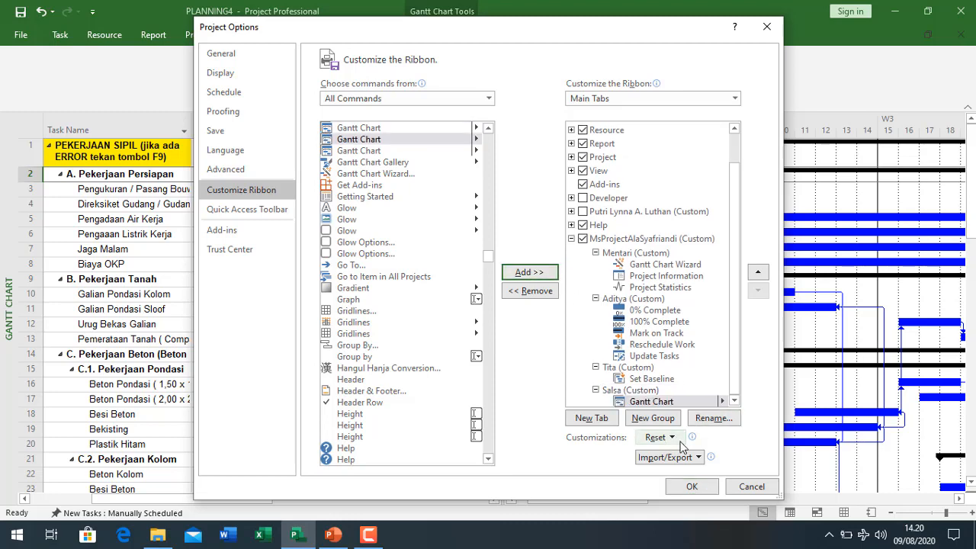
click(692, 488)
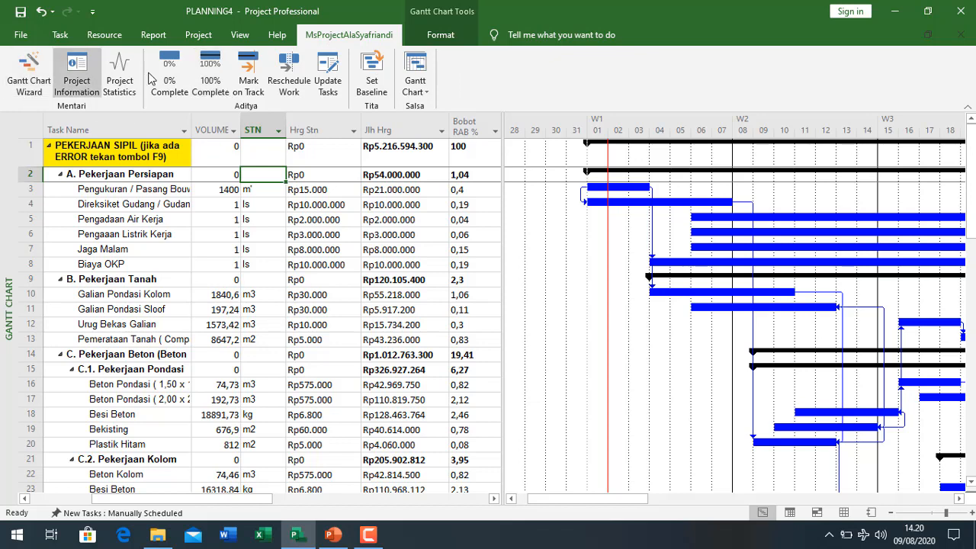
Reopen the ribbon customization, select the Salsa group and switch the command source to All Commands.
right_click(365, 38)
click(496, 42)
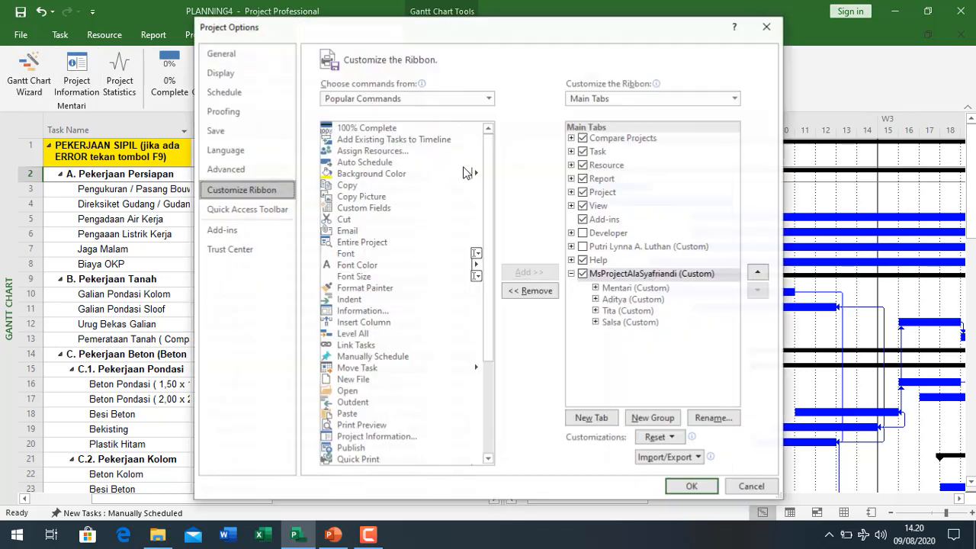
click(622, 322)
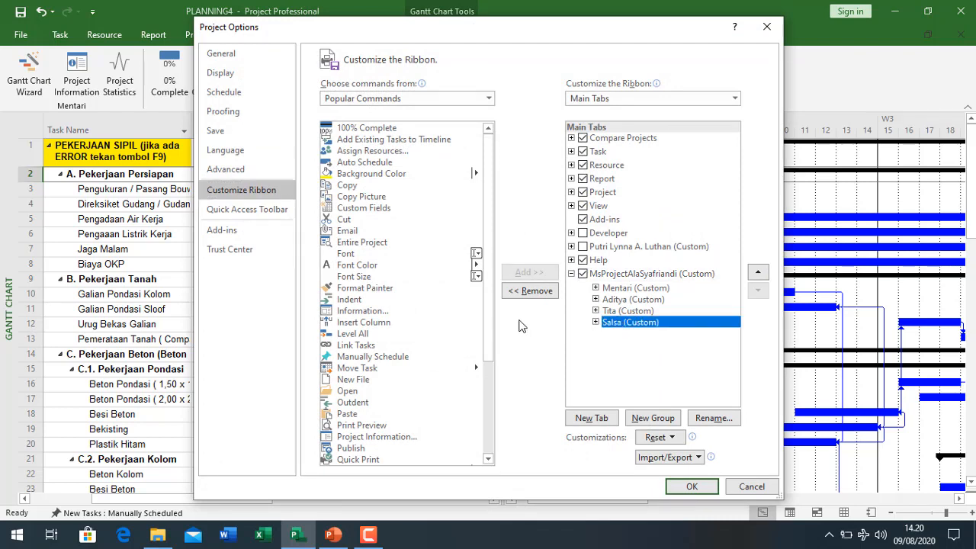
click(412, 101)
click(402, 142)
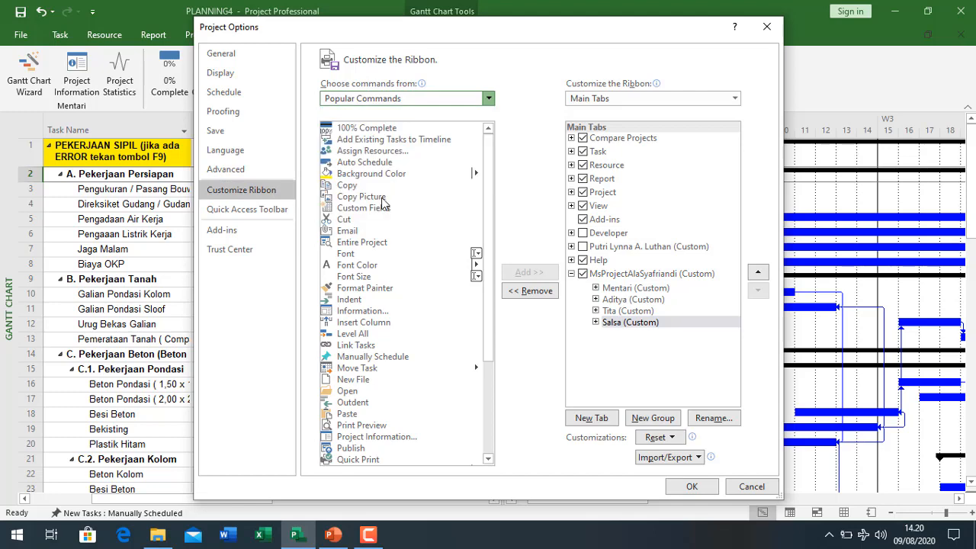
Look through the available commands that start with S and T for one to put in the Salsa group.
click(383, 198)
key(s)
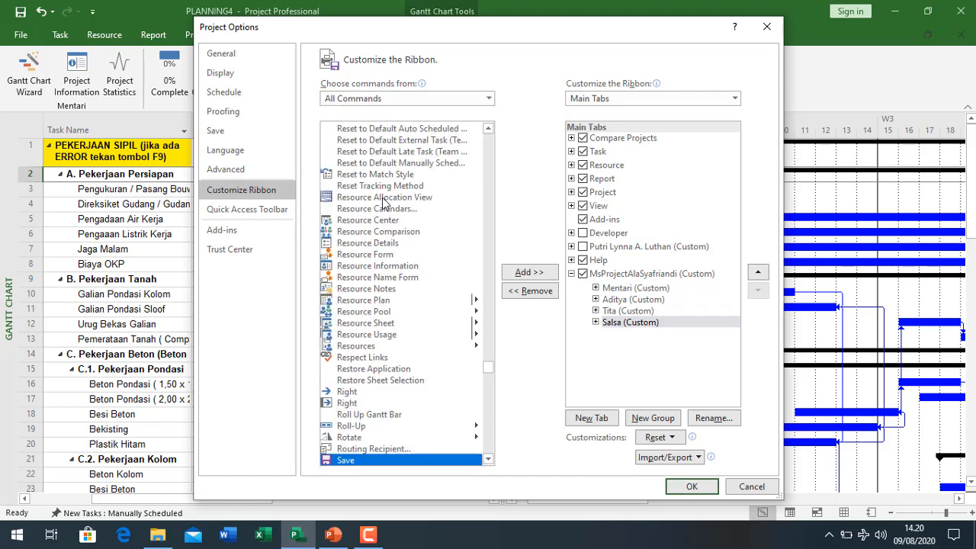
scroll(397, 217, down, 6)
scroll(407, 225, down, 15)
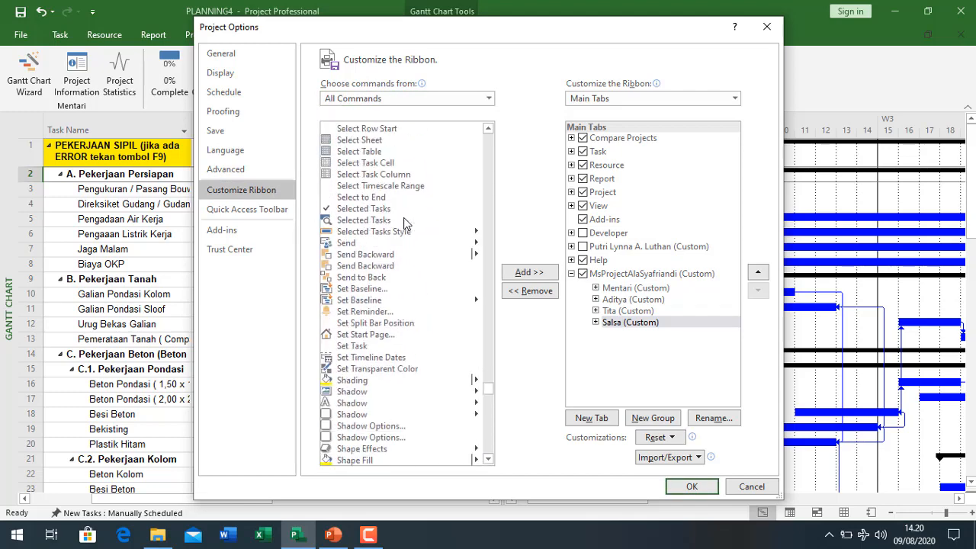
scroll(406, 225, up, 20)
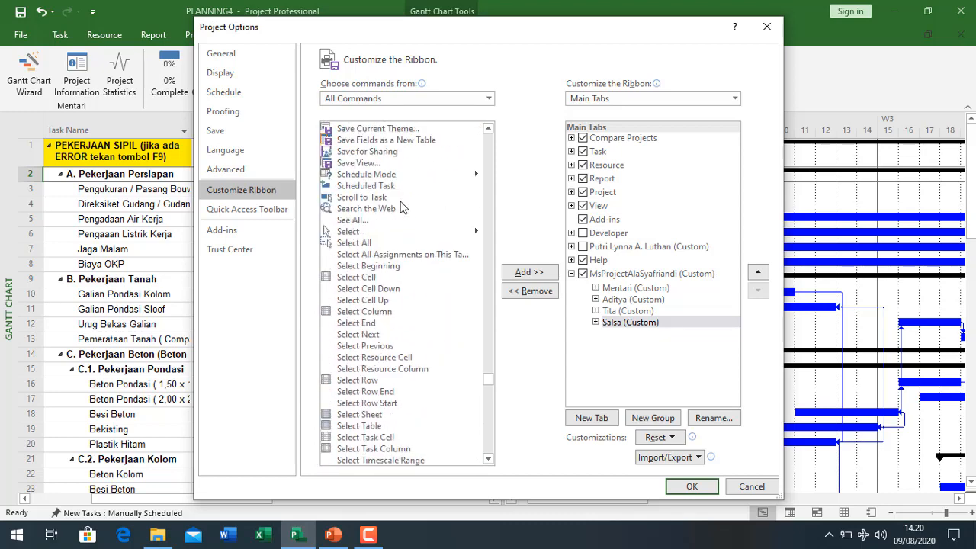
scroll(402, 208, down, 3)
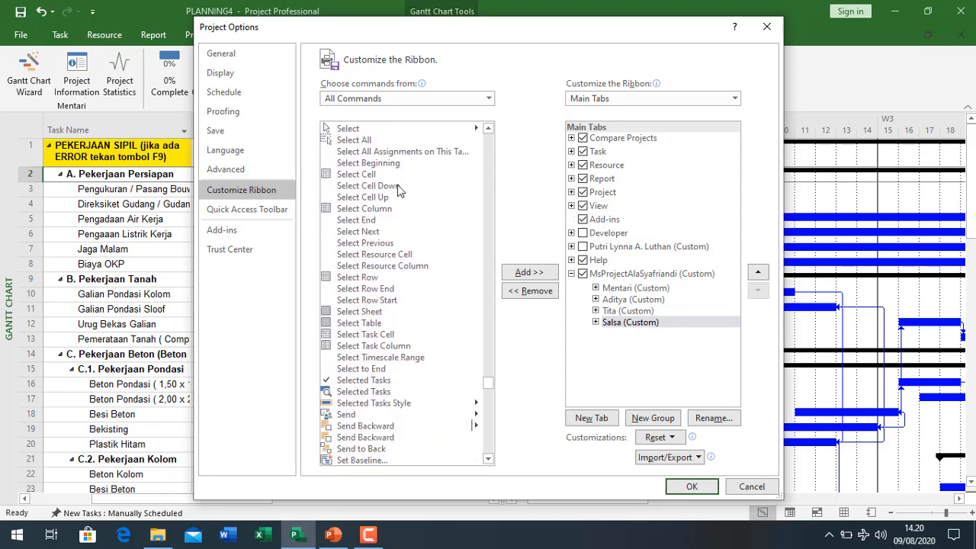
click(373, 392)
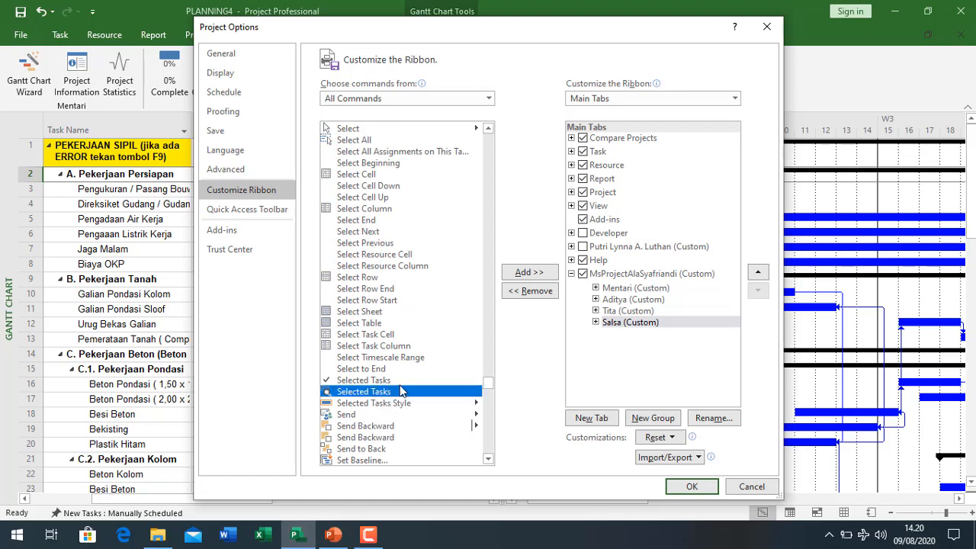
scroll(402, 391, down, 2)
scroll(402, 390, down, 5)
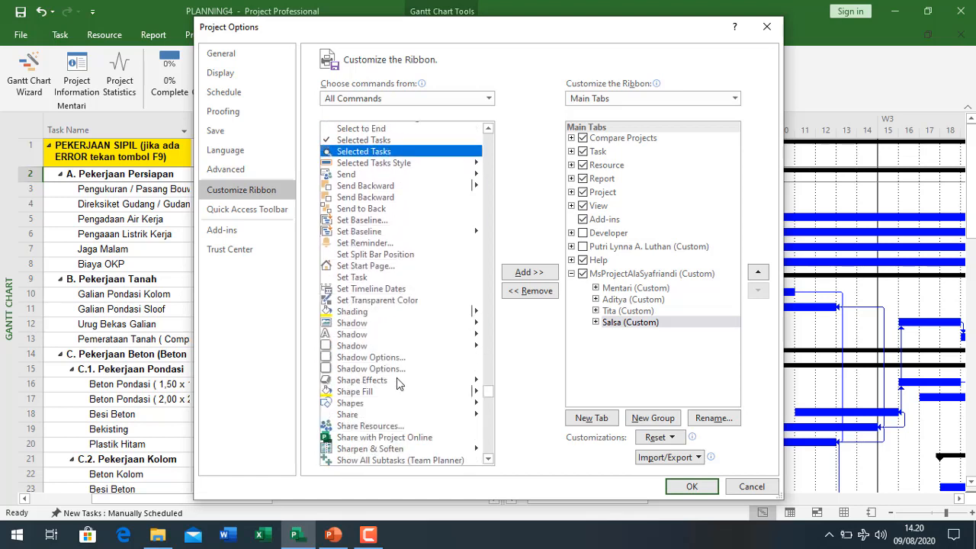
scroll(398, 384, down, 3)
scroll(398, 384, down, 9)
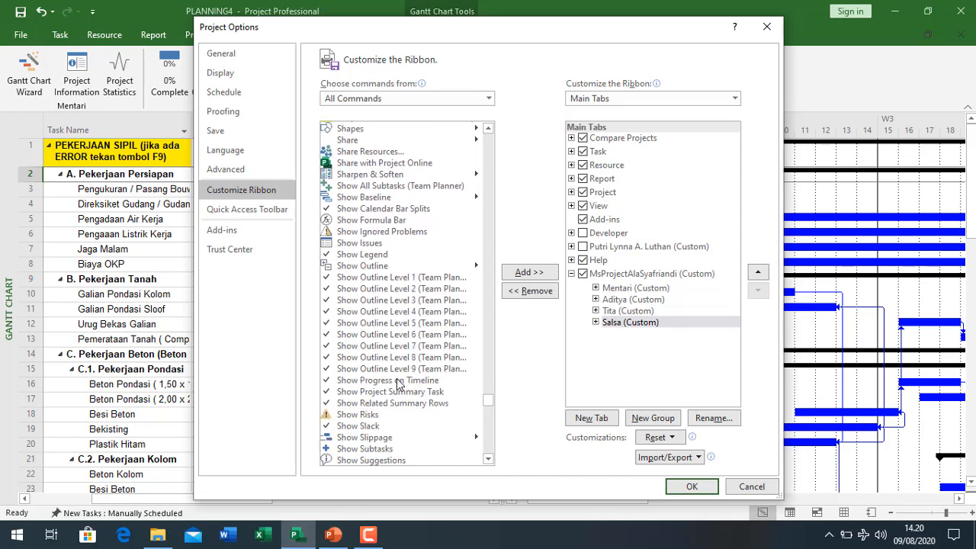
scroll(397, 381, down, 3)
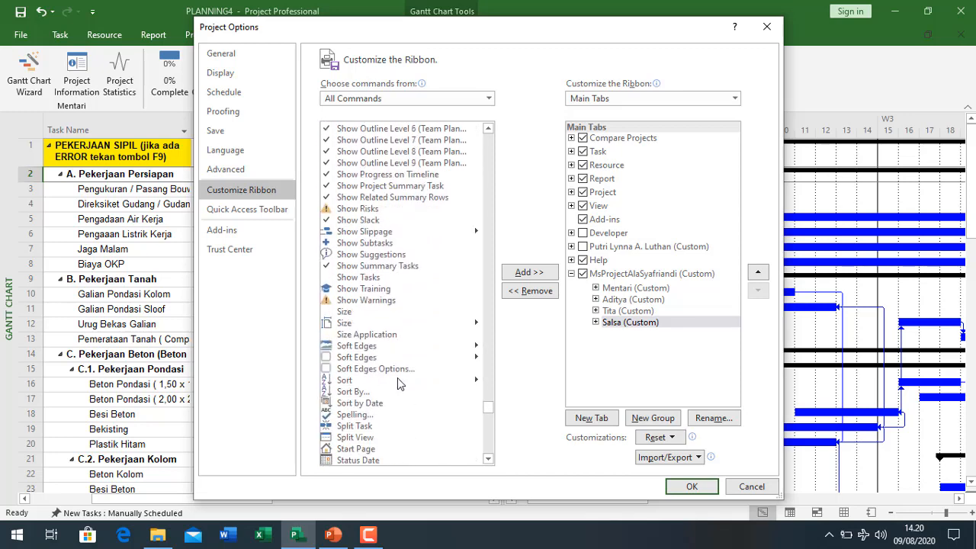
scroll(398, 379, down, 2)
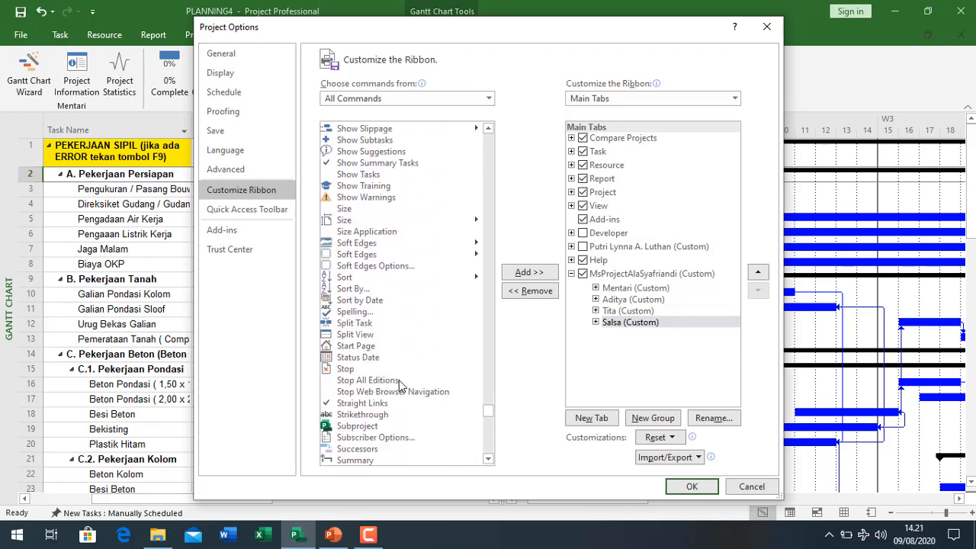
scroll(395, 347, down, 3)
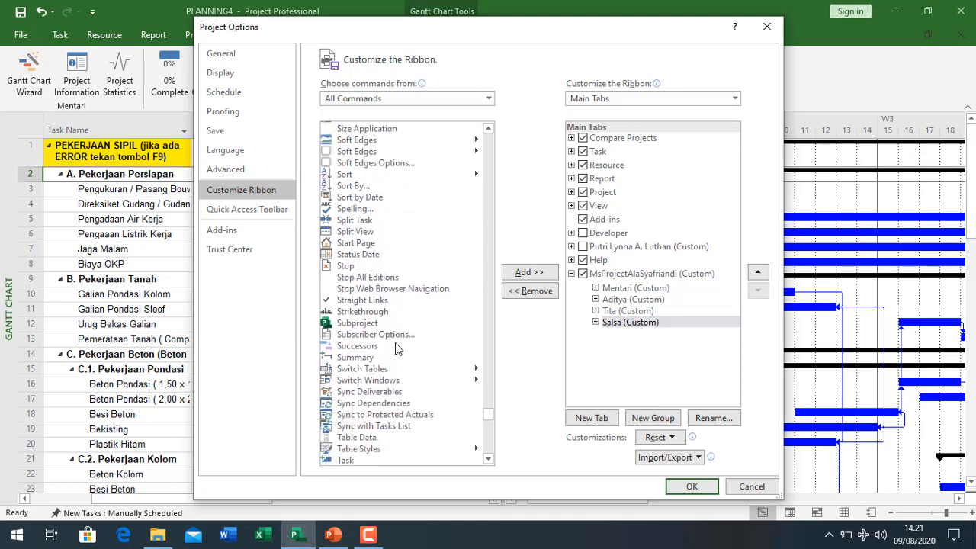
scroll(397, 349, down, 5)
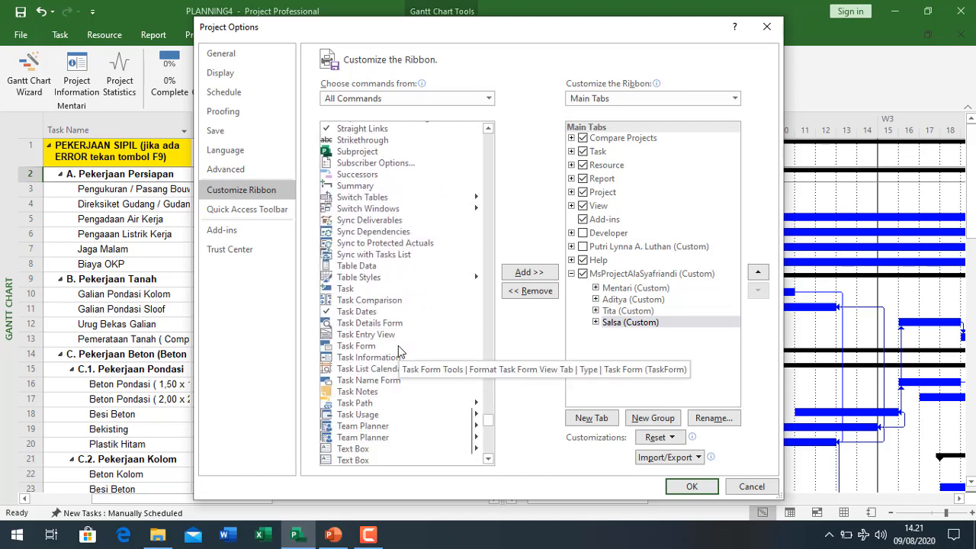
scroll(399, 348, down, 4)
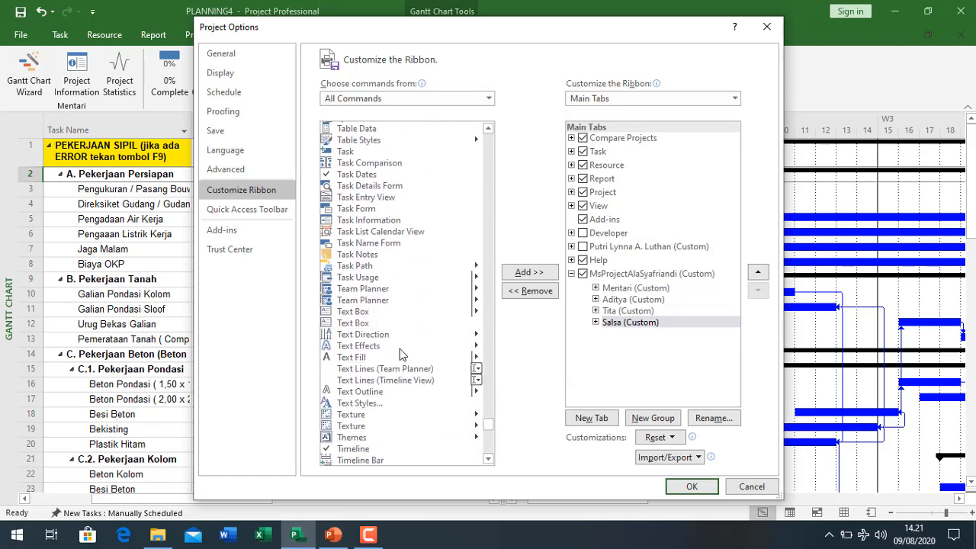
Add the Scroll to Task command to the Salsa group and apply the ribbon customization.
scroll(401, 352, up, 4)
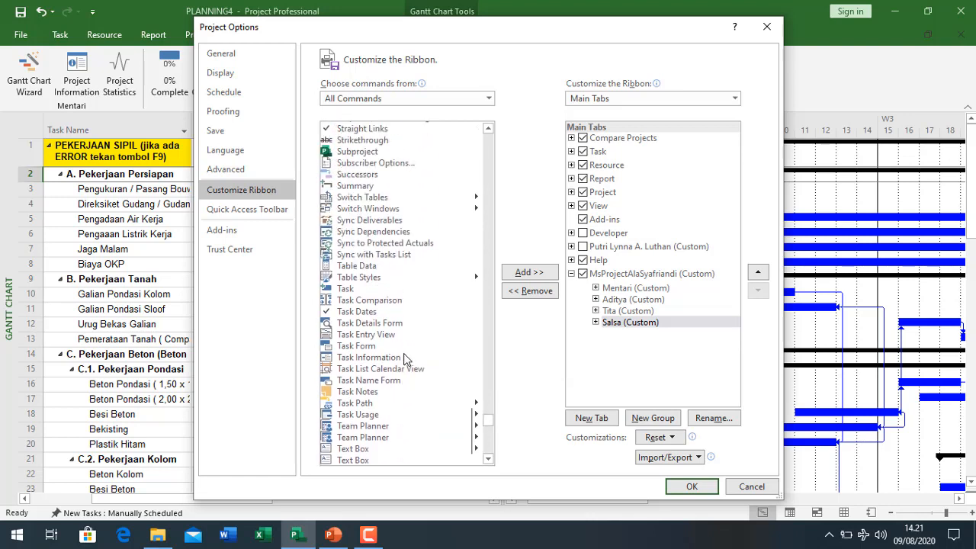
scroll(404, 359, up, 8)
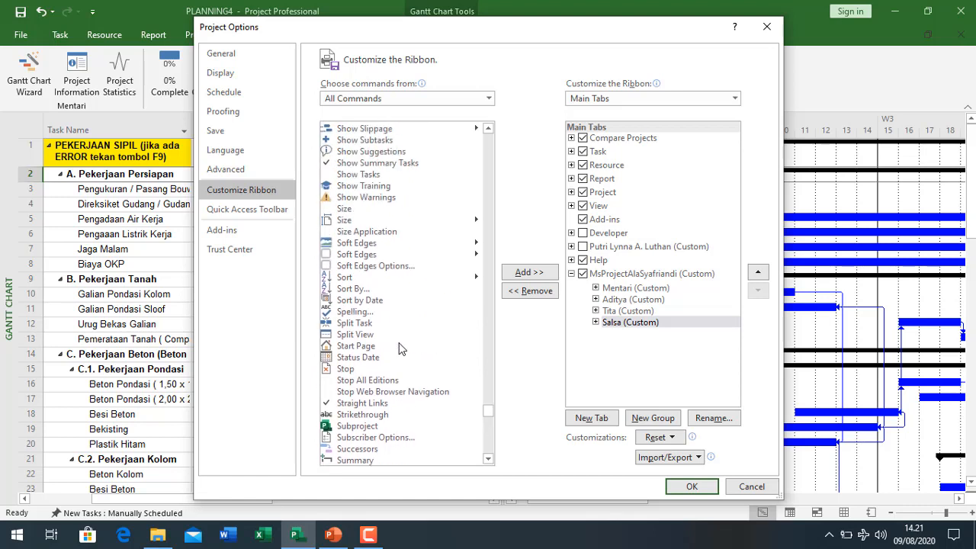
scroll(399, 345, up, 10)
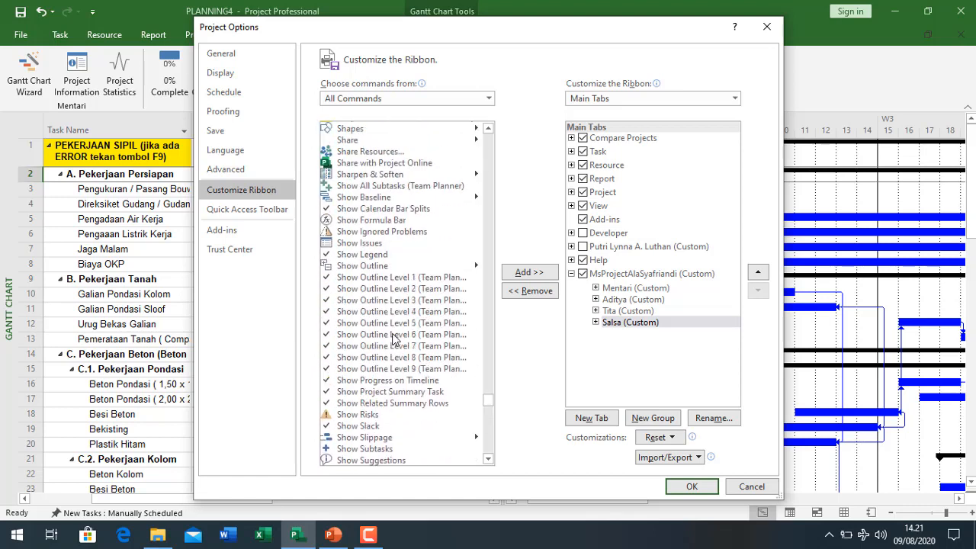
scroll(394, 336, up, 9)
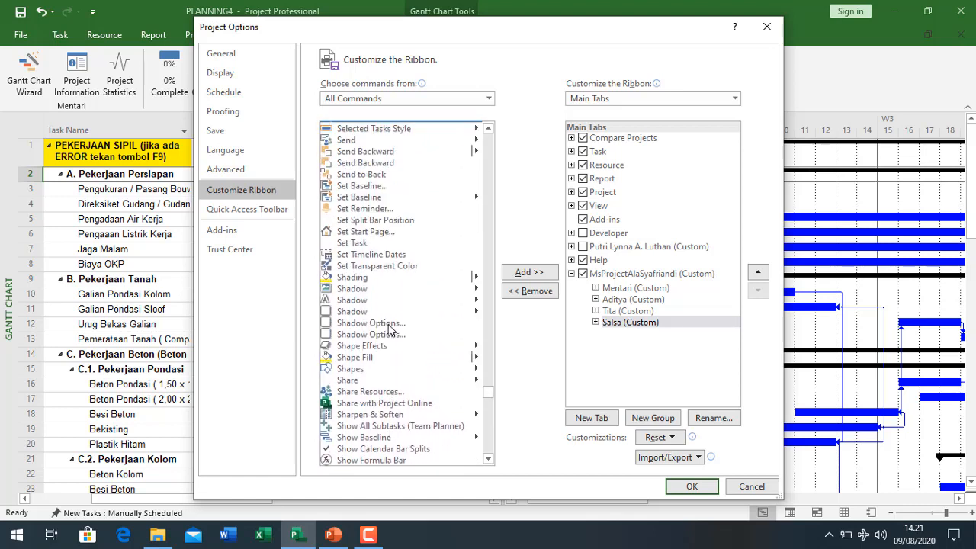
scroll(387, 325, up, 5)
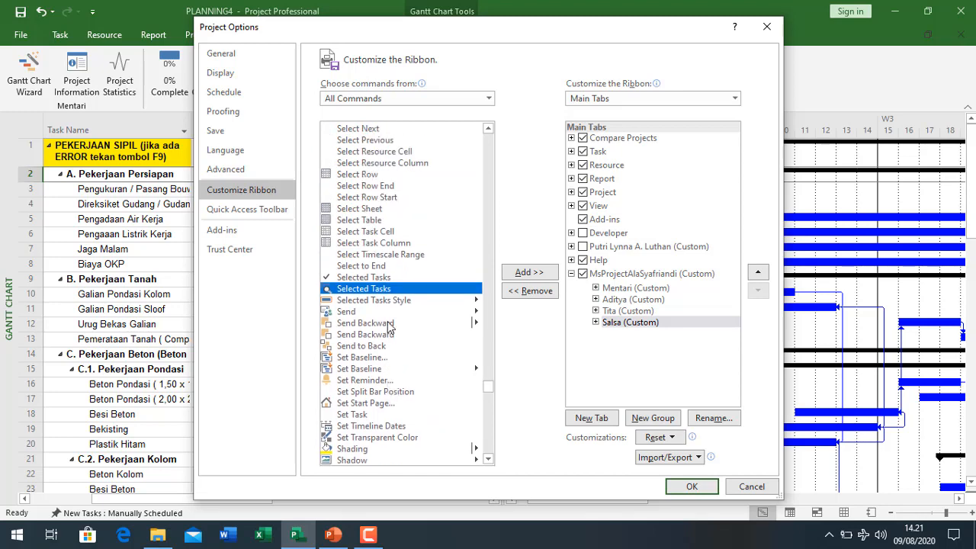
scroll(384, 318, up, 4)
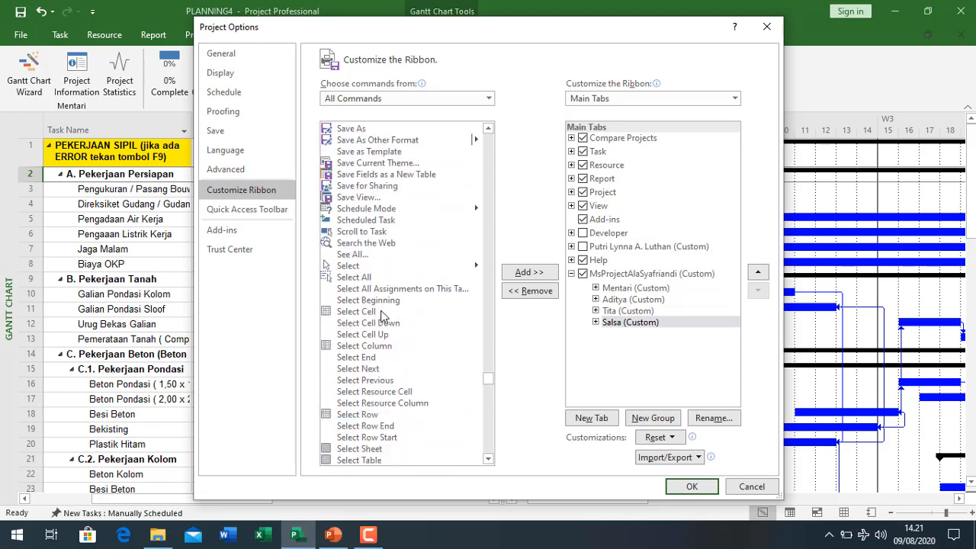
click(355, 233)
click(528, 272)
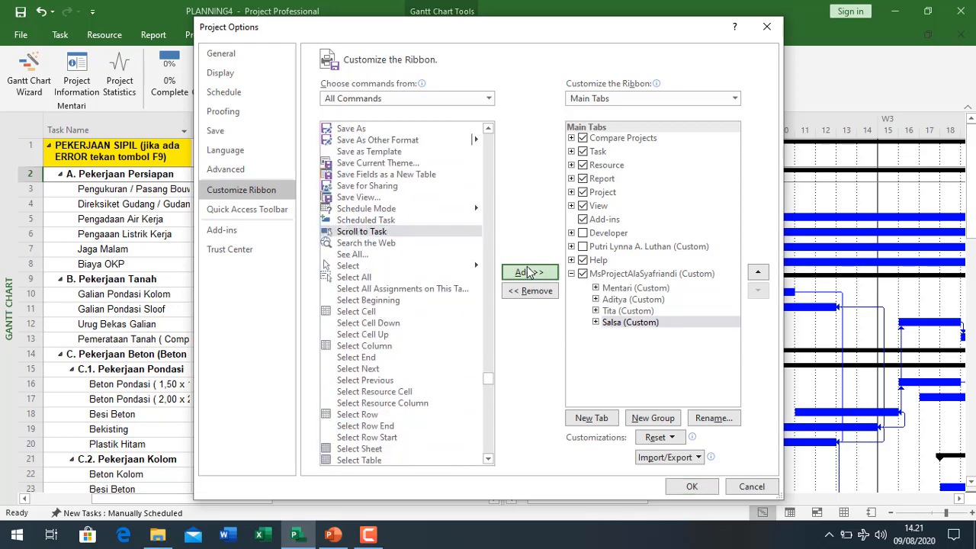
click(691, 487)
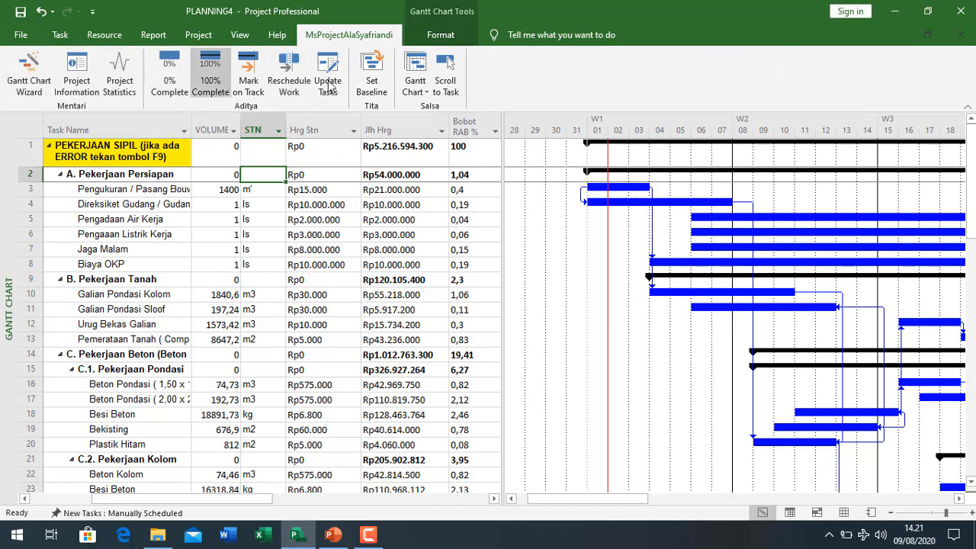
Compare the commands on the built-in Task ribbon with those on the custom MsProjectAlaSyafriandi ribbon.
click(60, 36)
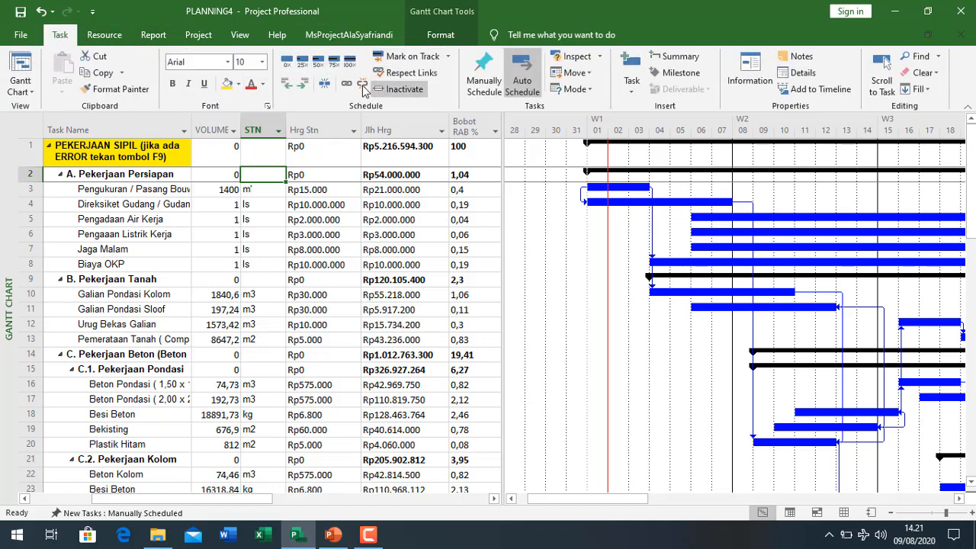
click(348, 35)
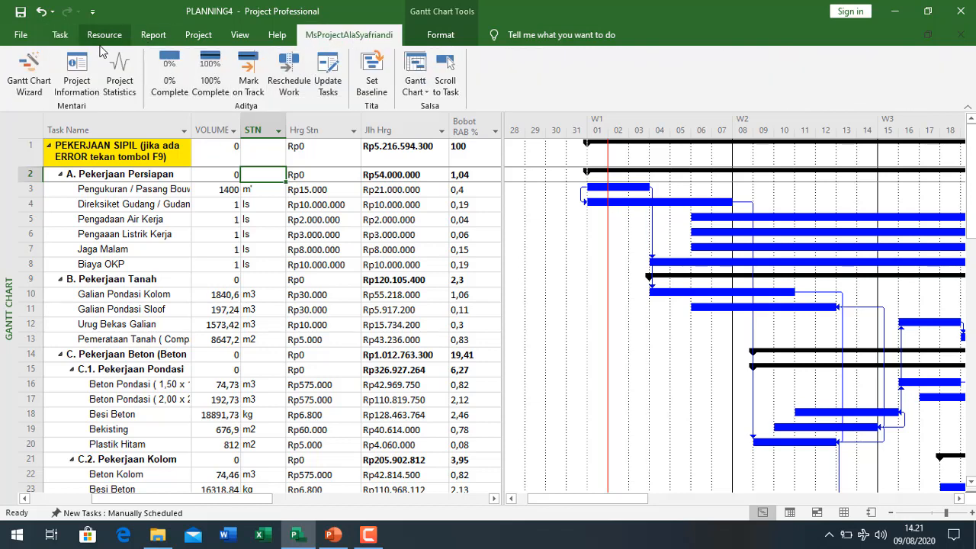
click(59, 36)
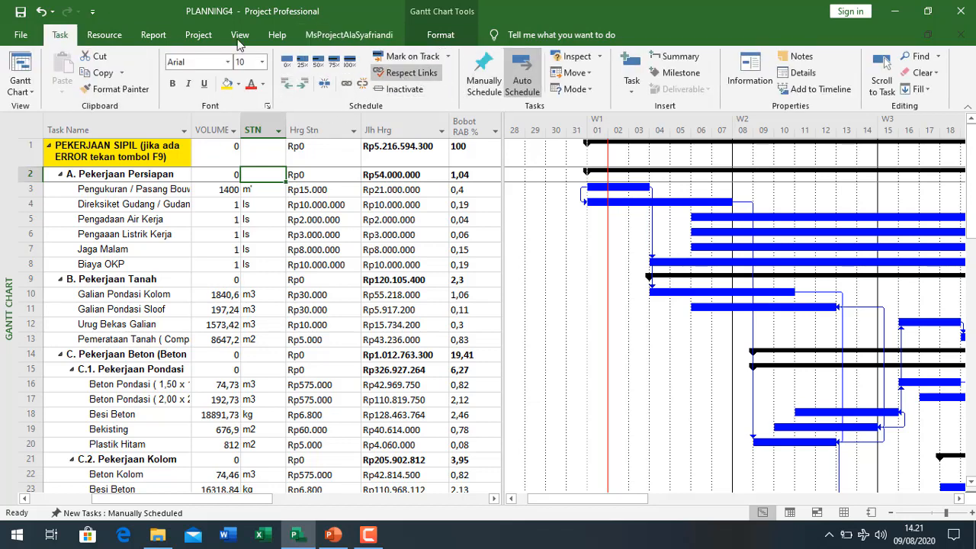
click(336, 35)
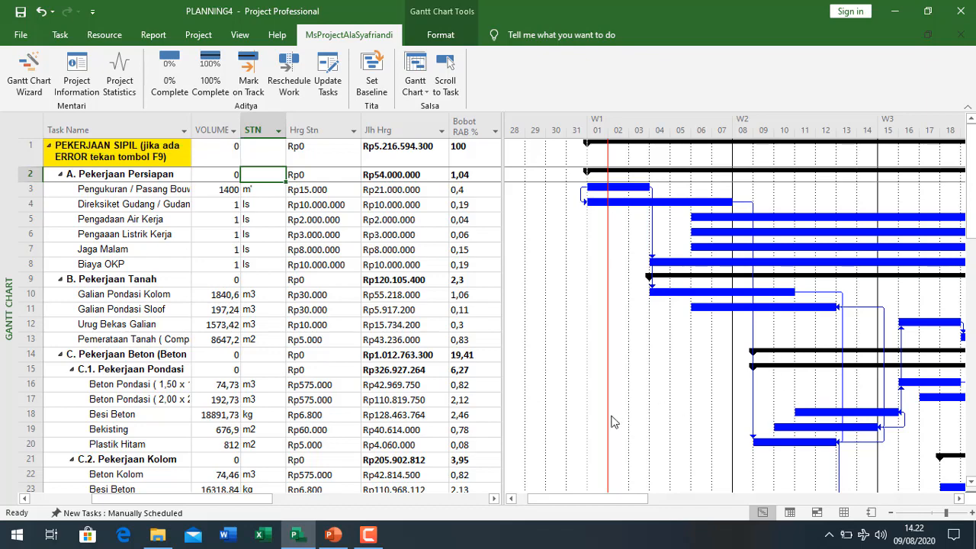
Select the Besi Beton task in row 32 under C.4 and bring its Gantt bar into view with Scroll to Task.
scroll(229, 466, down, 3)
click(215, 442)
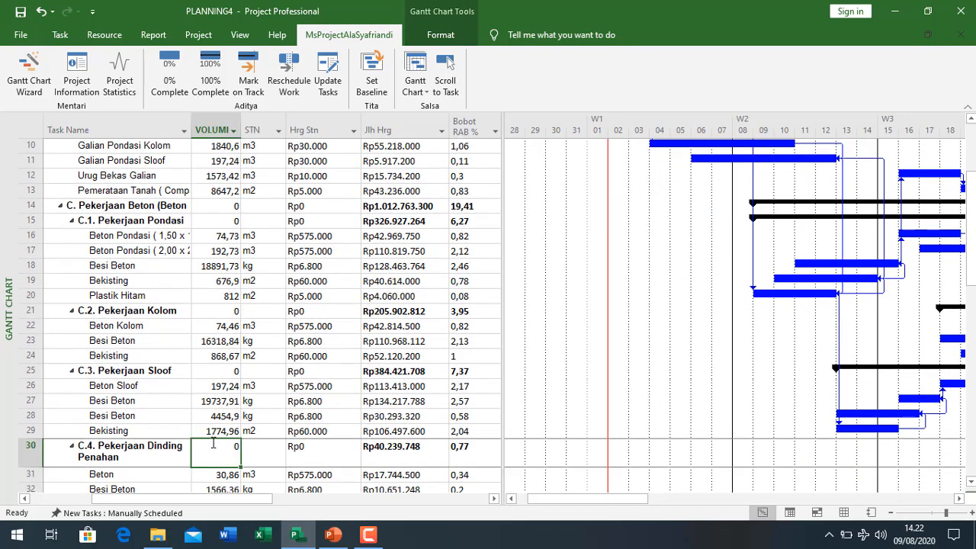
scroll(216, 443, down, 2)
click(122, 403)
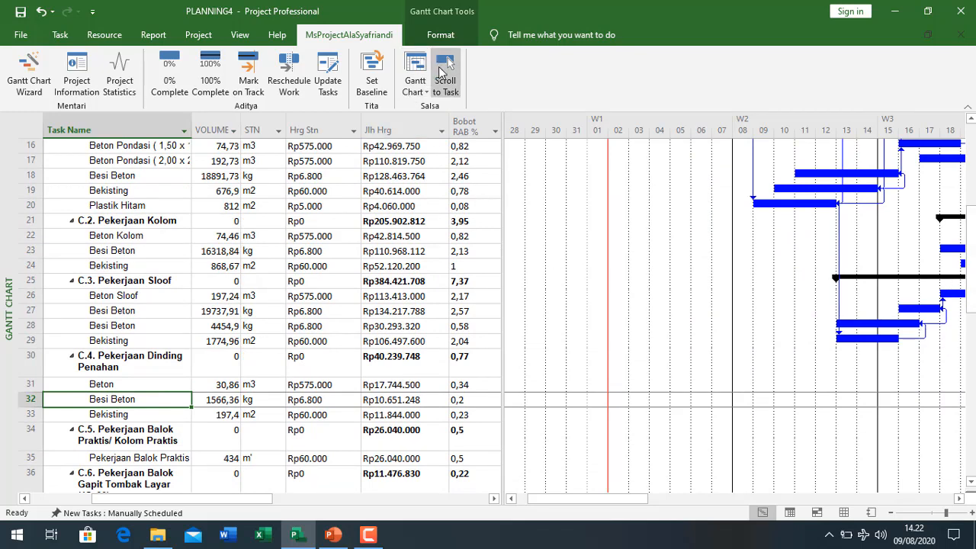
click(443, 72)
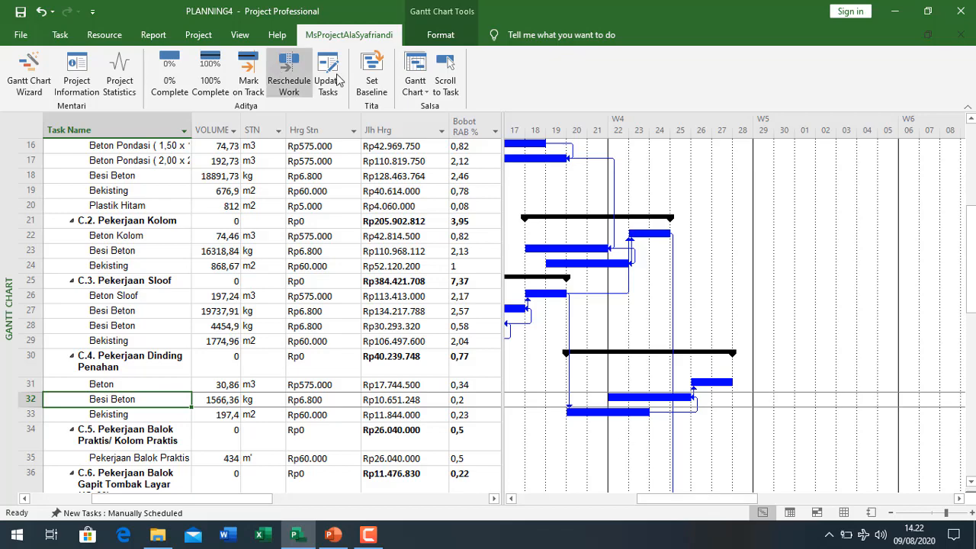
Select the Pengukuran task in row 3, shift the timeline, and bring its Gantt bar into view with Scroll to Task.
scroll(317, 249, up, 5)
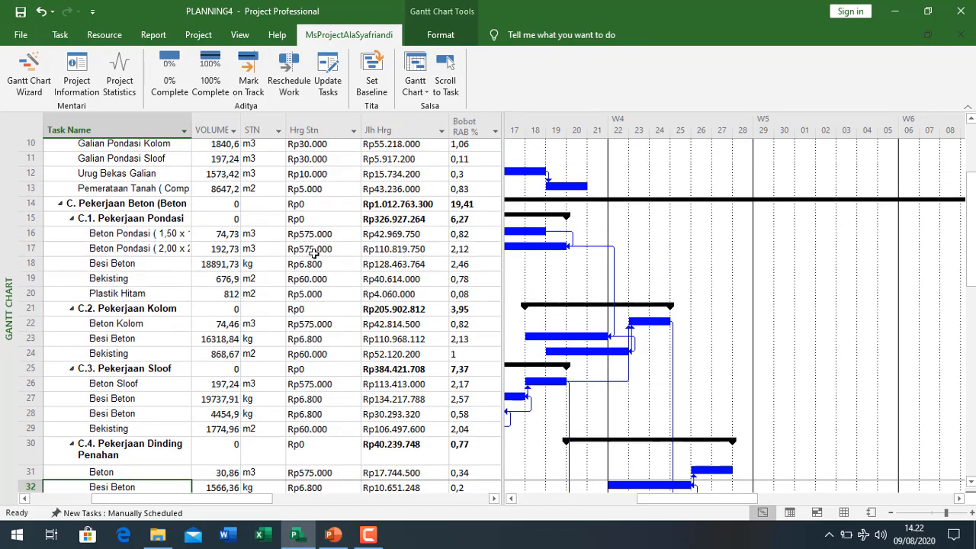
click(150, 195)
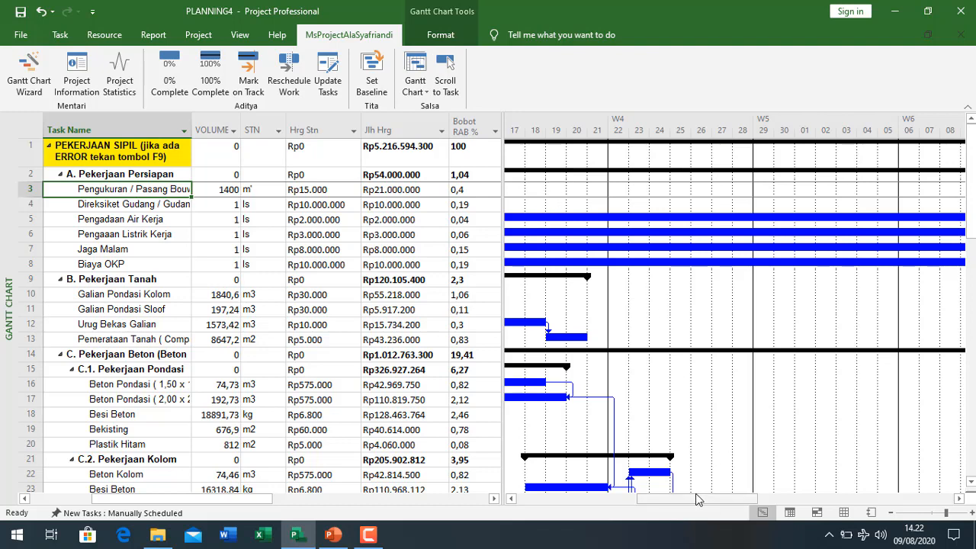
drag(701, 498, 641, 498)
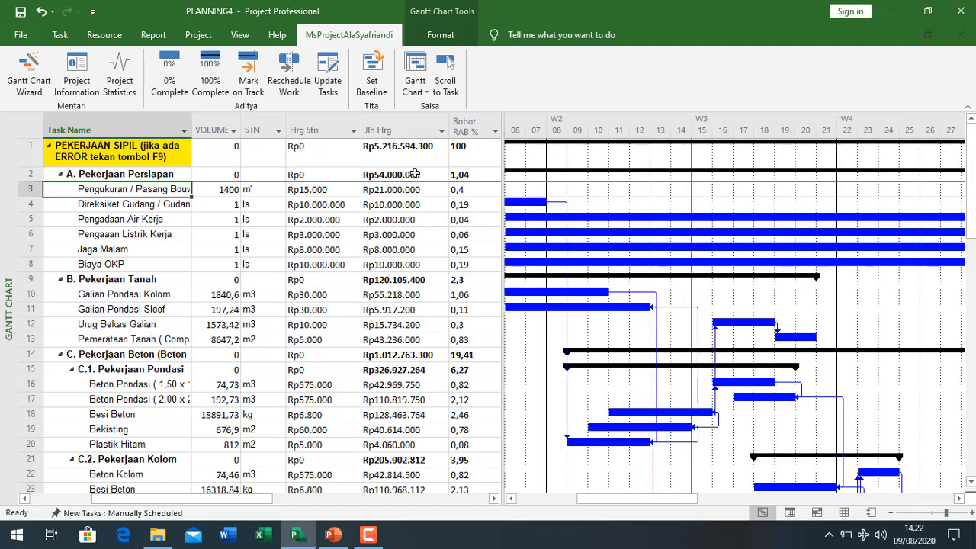
click(451, 72)
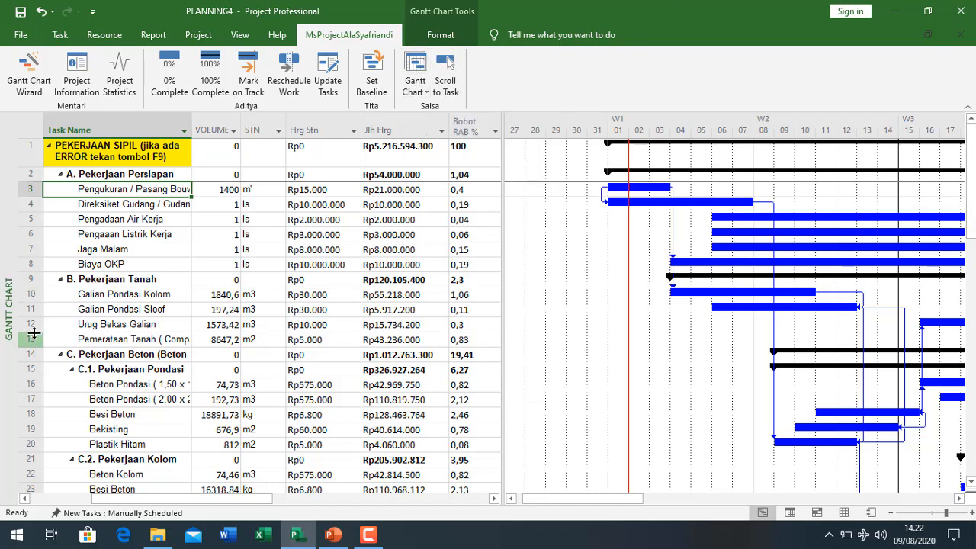
Switch to the Resource Sheet view and return to the Gantt Chart with the custom Salsa group's command.
right_click(8, 363)
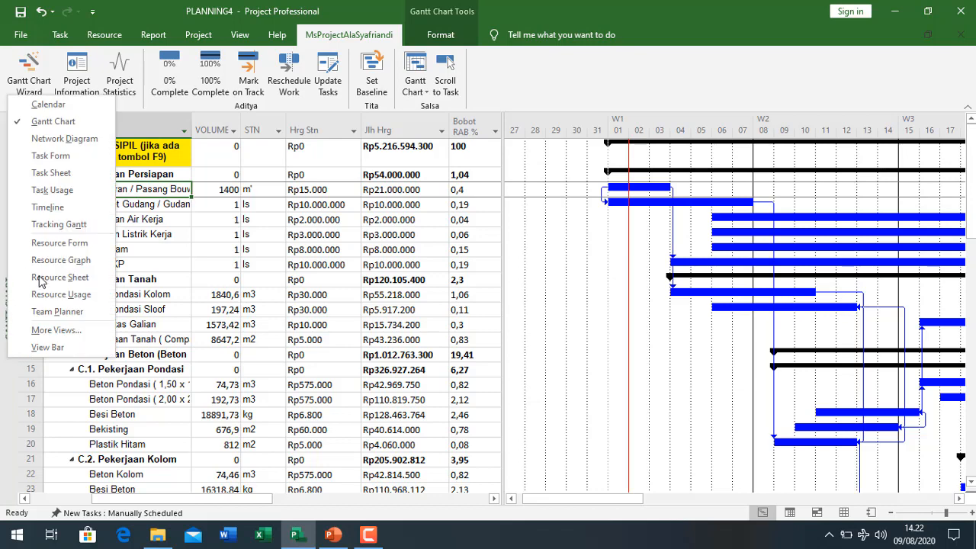
click(84, 277)
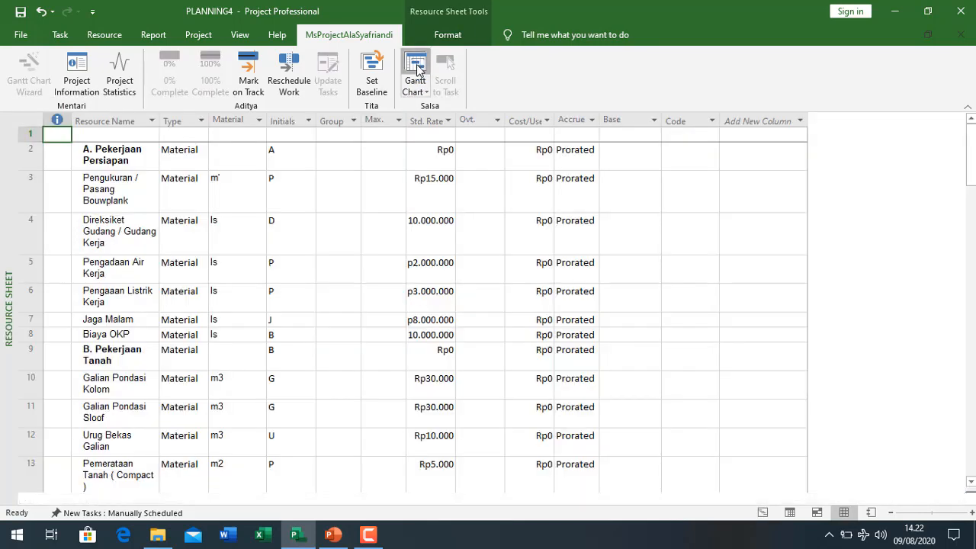
click(416, 67)
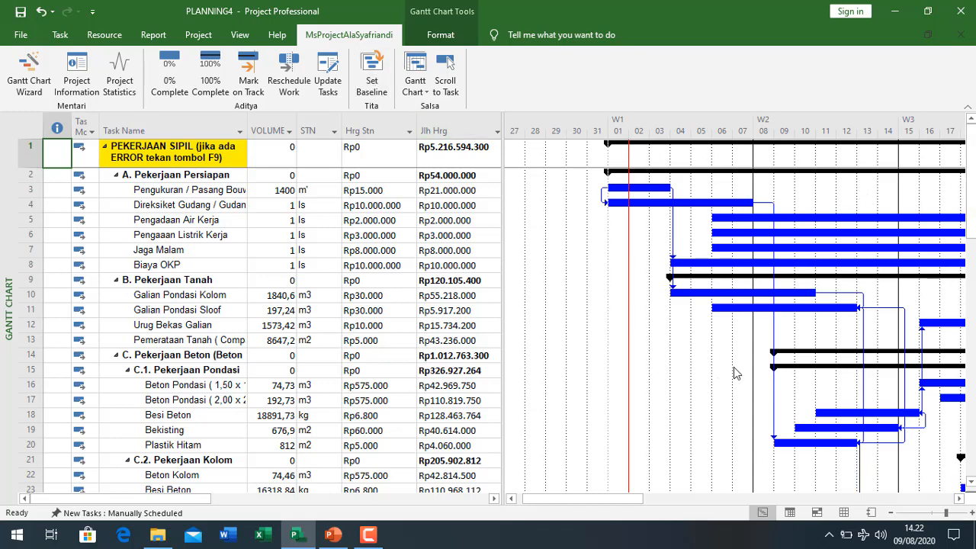
Start the Gantt Chart Wizard and preview the Critical path and Baseline display types.
click(32, 76)
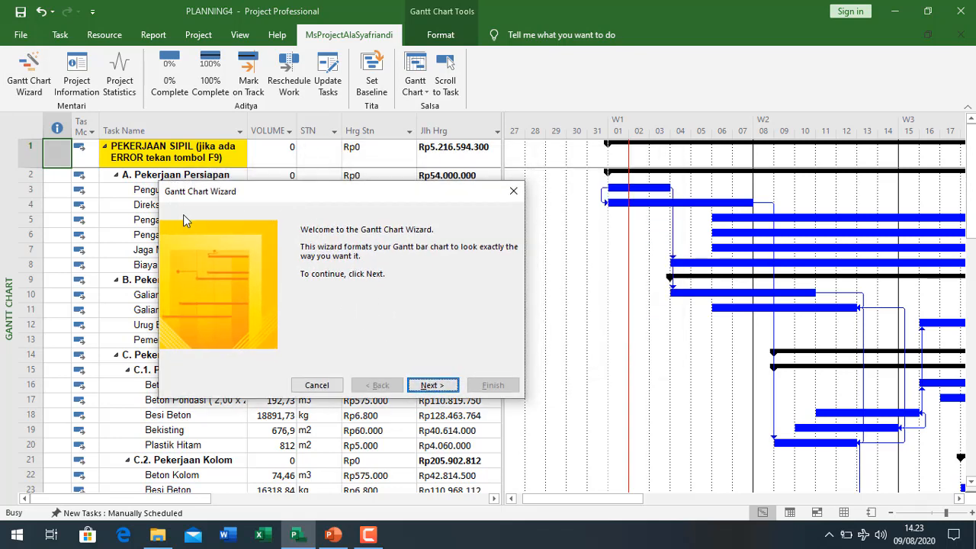
click(446, 387)
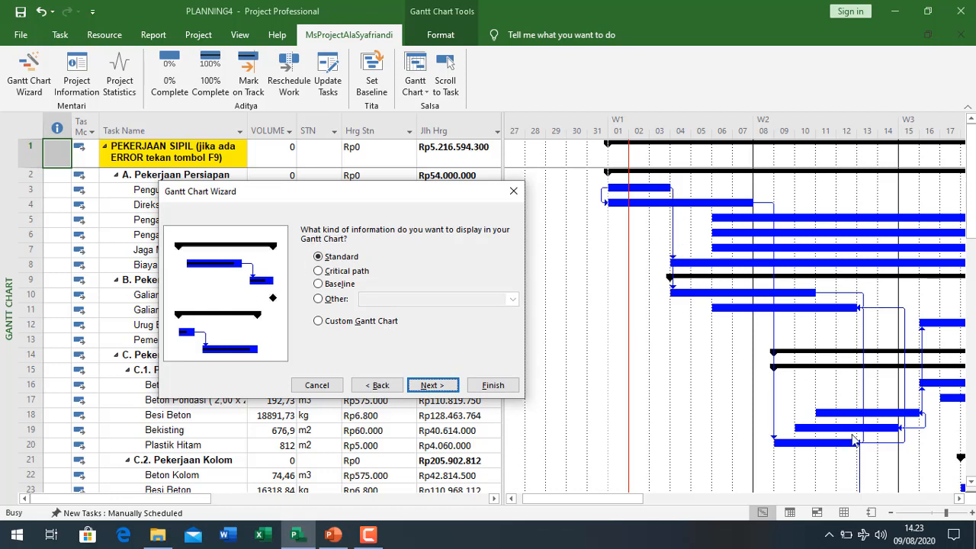
click(348, 273)
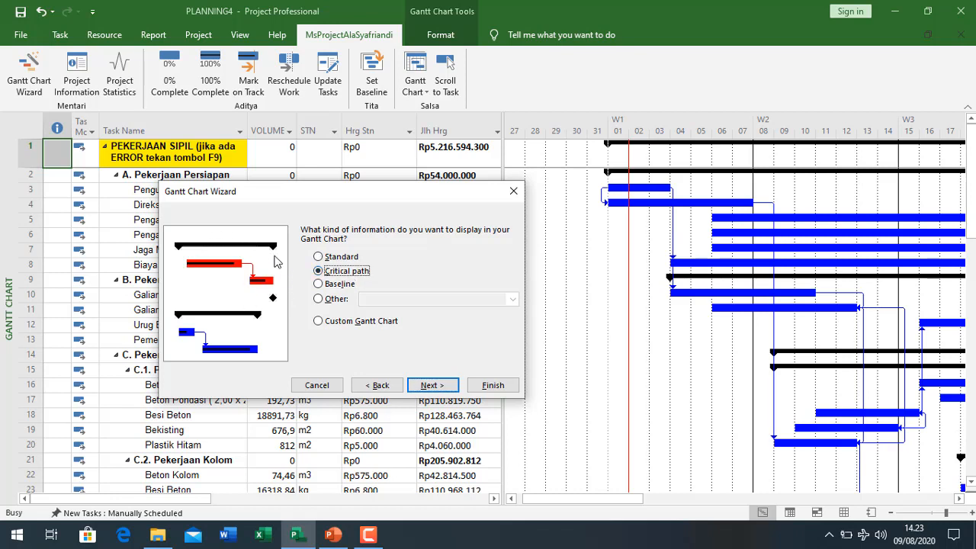
click(325, 287)
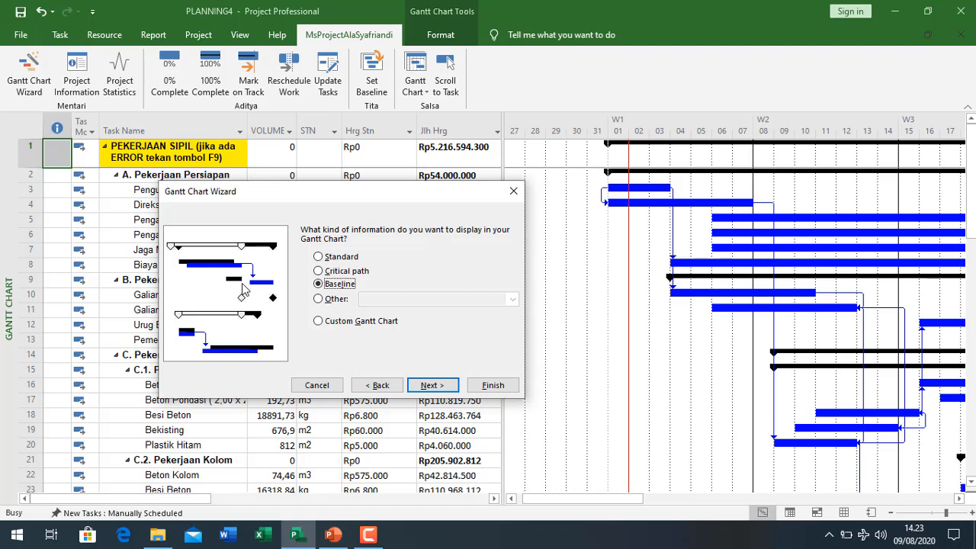
Preview the other predefined Gantt styles Standard: Style 1, Critical Path: Style 1, Critical Path: Style 3 and Baseline: Style 3.
click(319, 299)
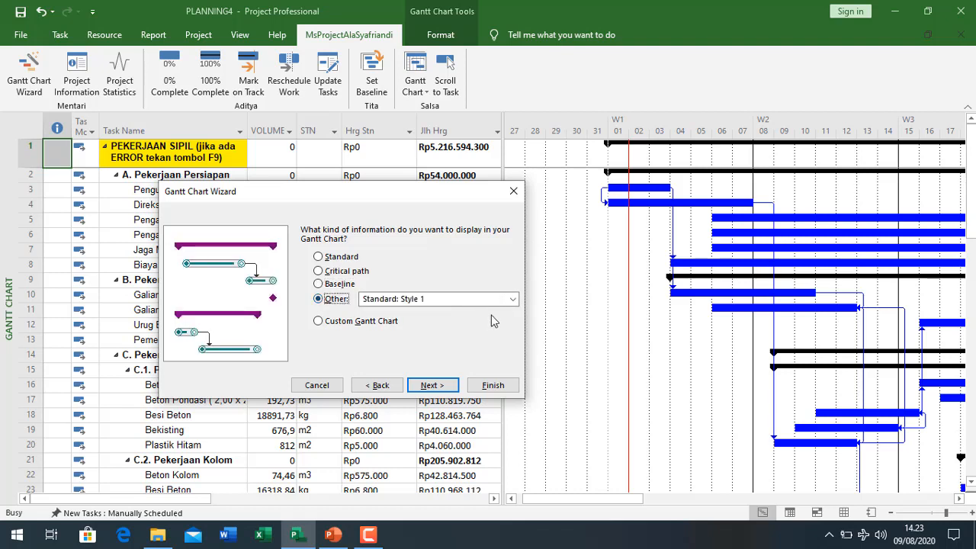
click(512, 299)
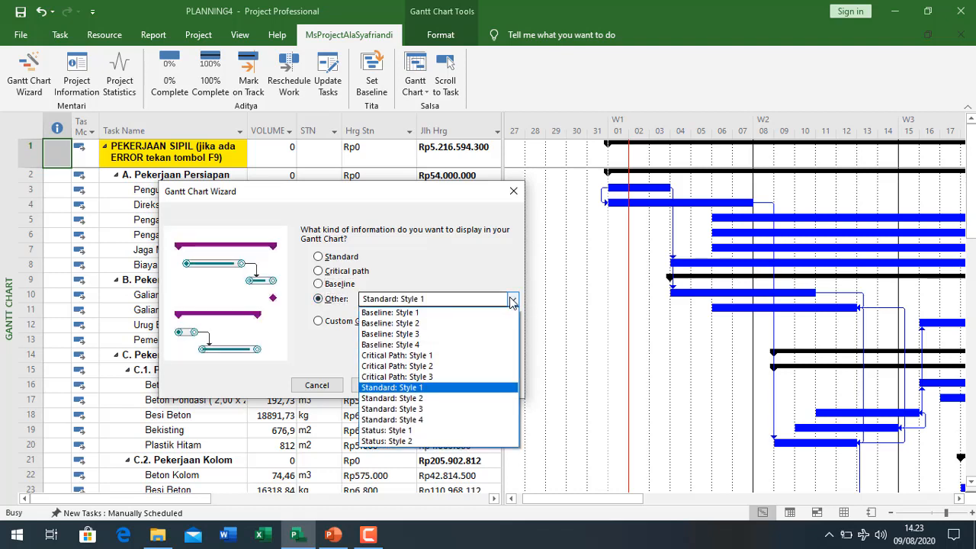
click(474, 356)
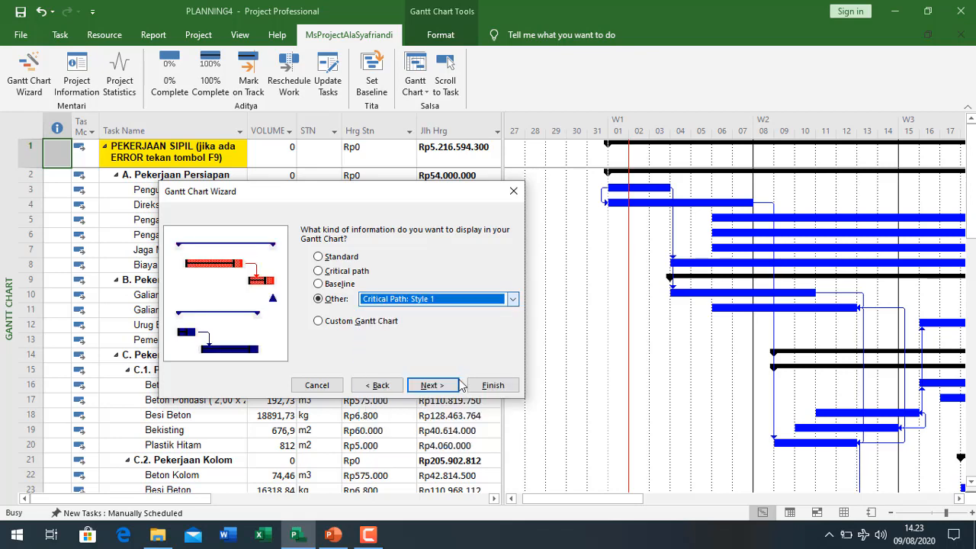
click(471, 301)
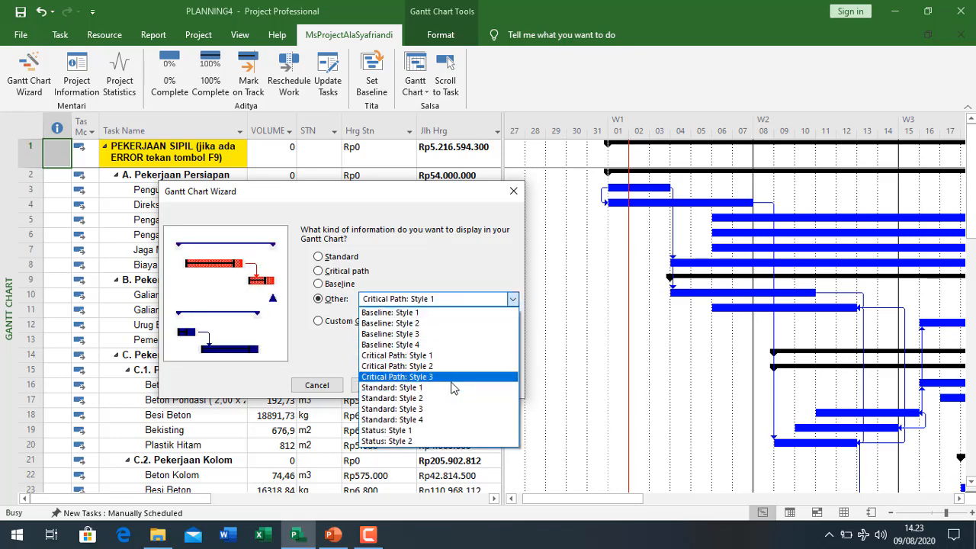
click(455, 377)
click(513, 302)
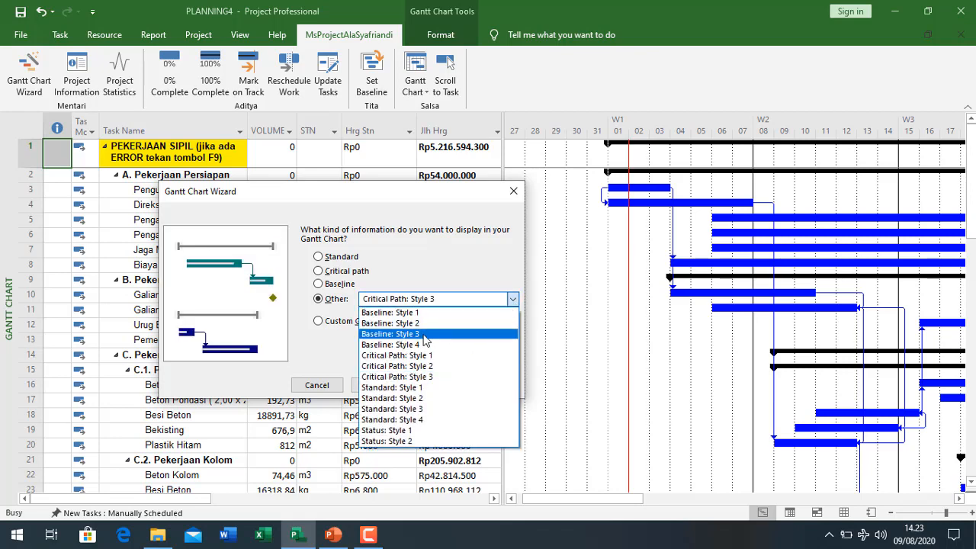
click(425, 339)
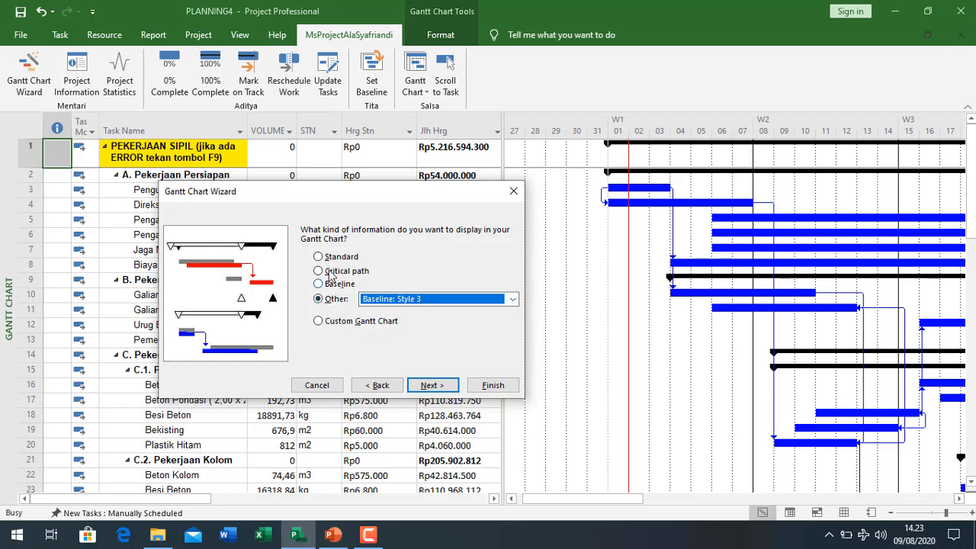
Compare the wizard pages that follow the Custom Gantt Chart and Critical path options, going back to the display type choice each time.
click(342, 323)
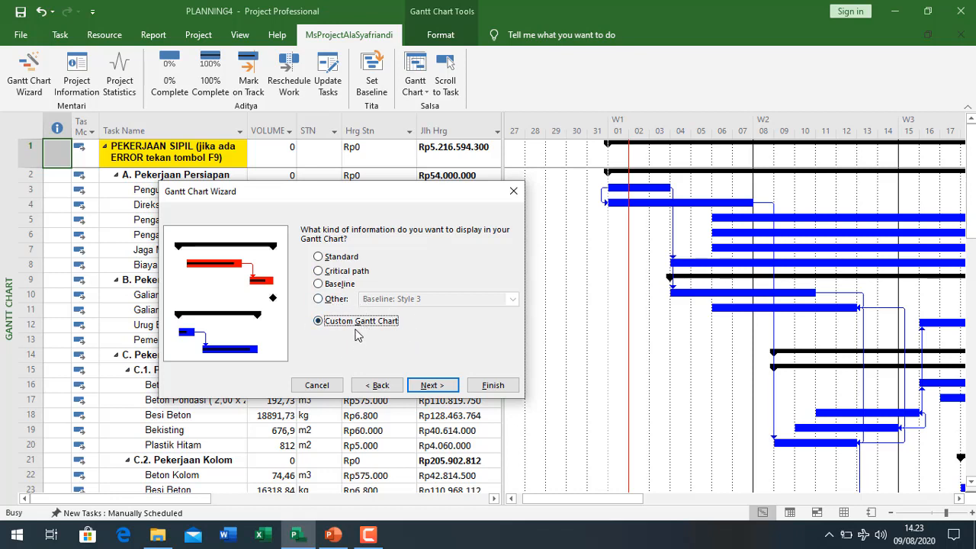
click(435, 385)
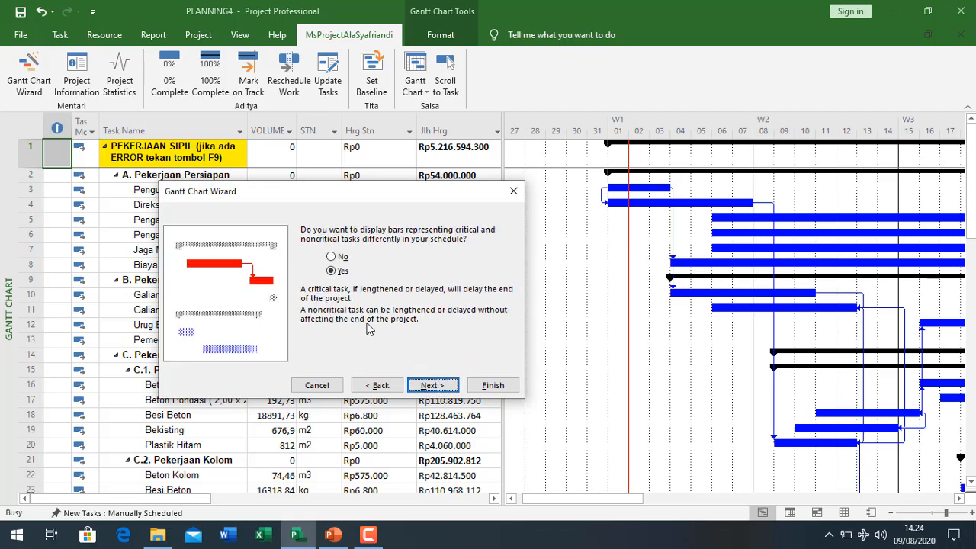
click(378, 385)
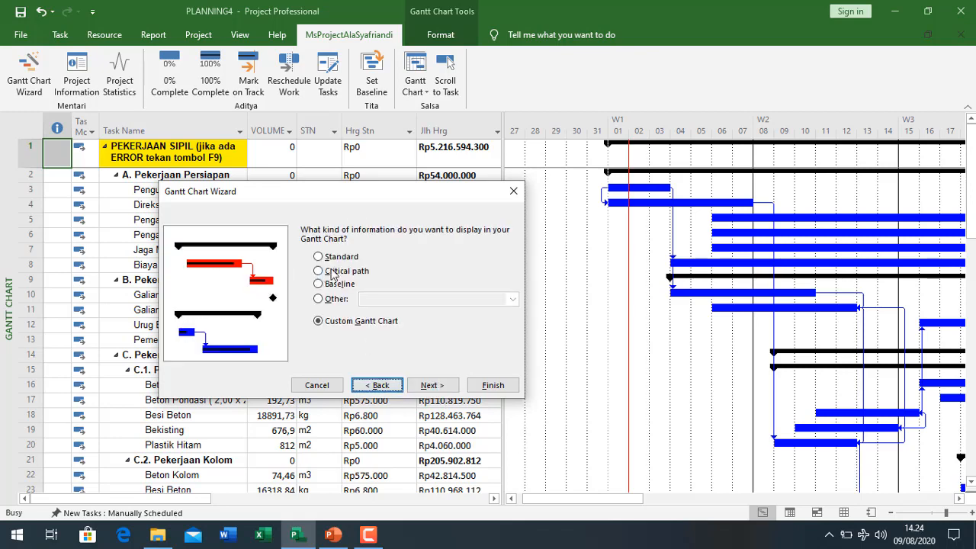
click(333, 274)
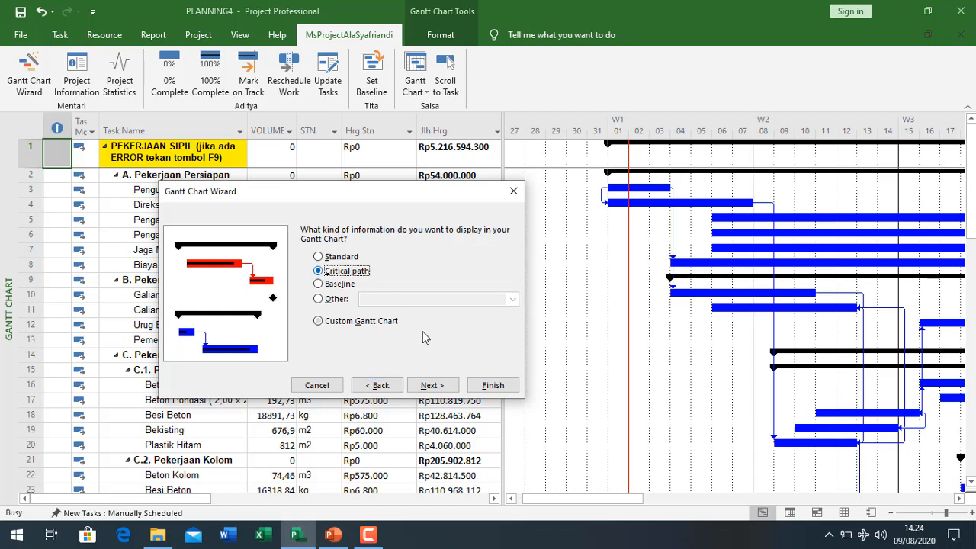
click(431, 386)
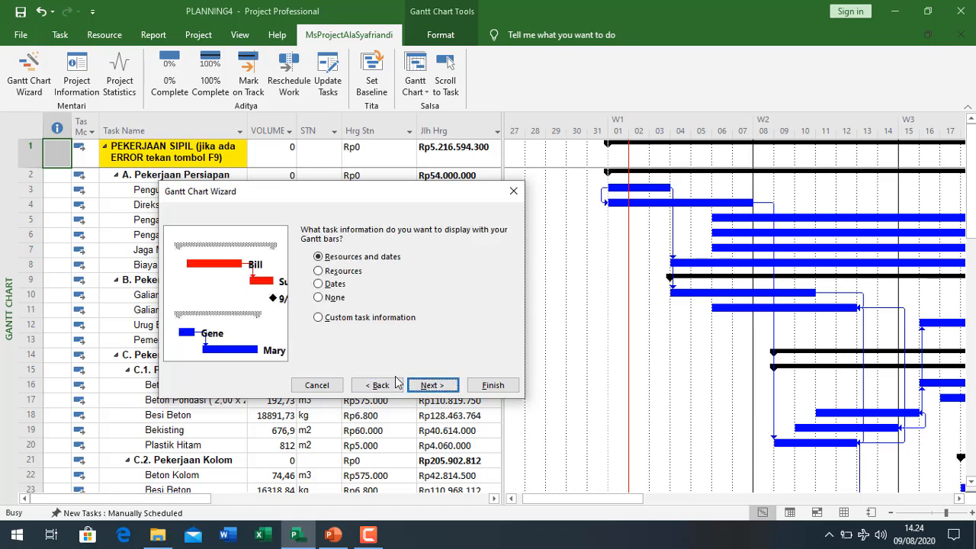
click(395, 383)
Choose Custom Gantt Chart, compare both answers for distinguishing critical from noncritical tasks, and continue with Yes.
click(352, 321)
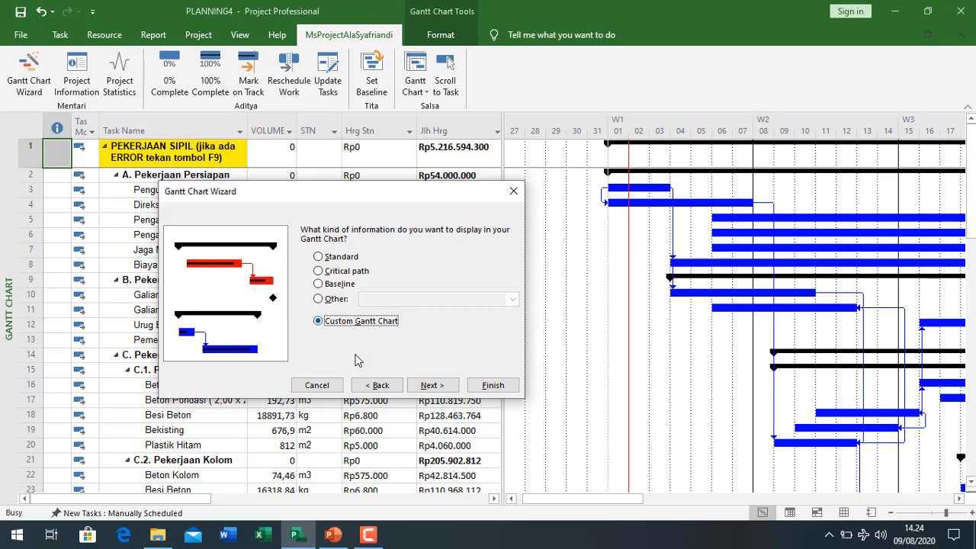
click(430, 386)
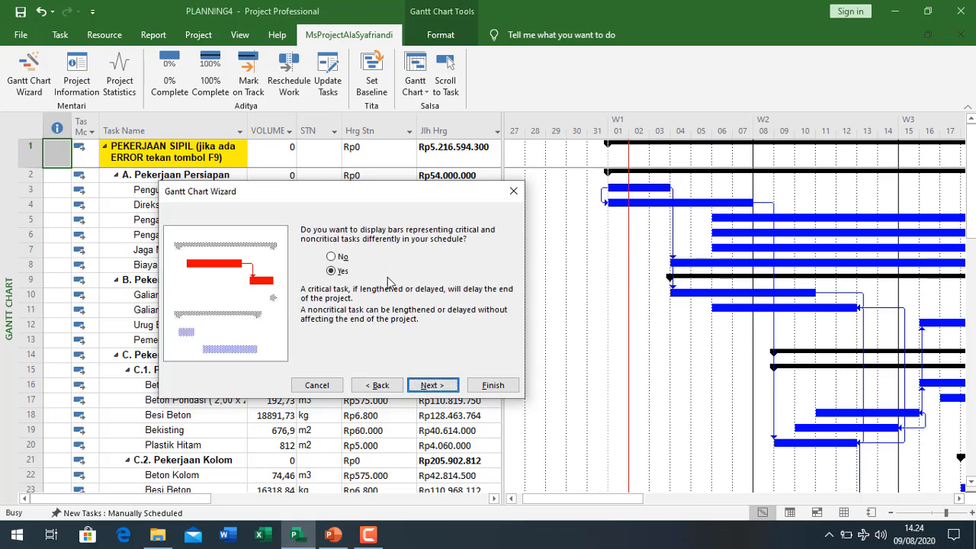
click(342, 258)
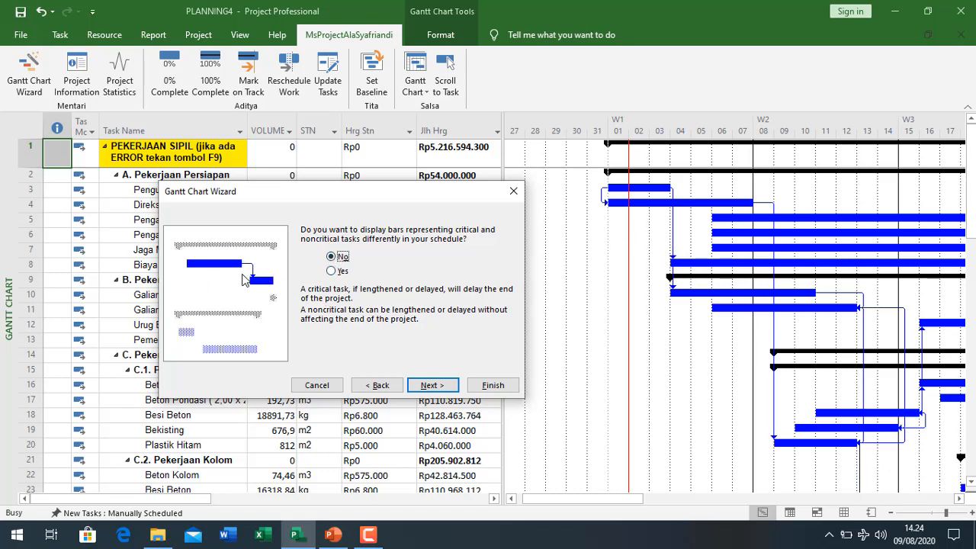
click(333, 271)
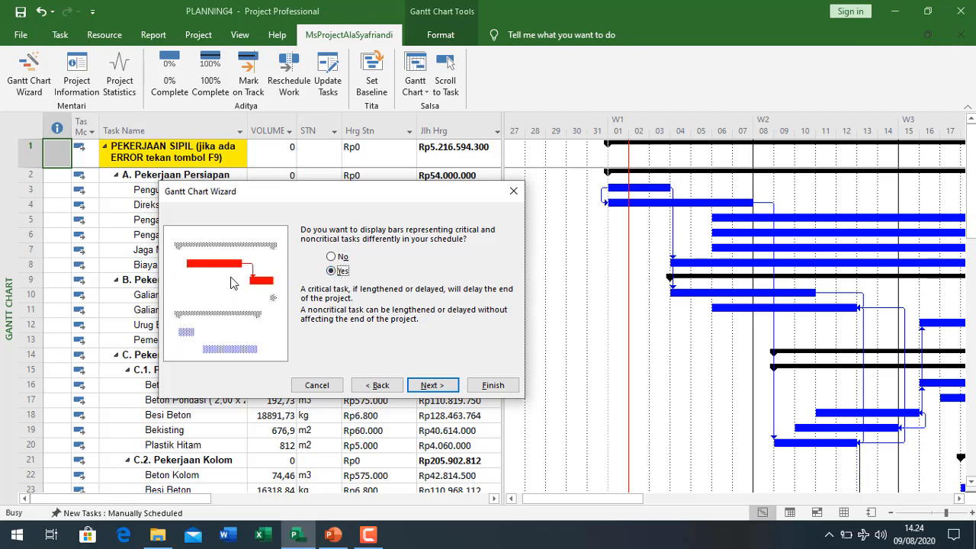
click(429, 386)
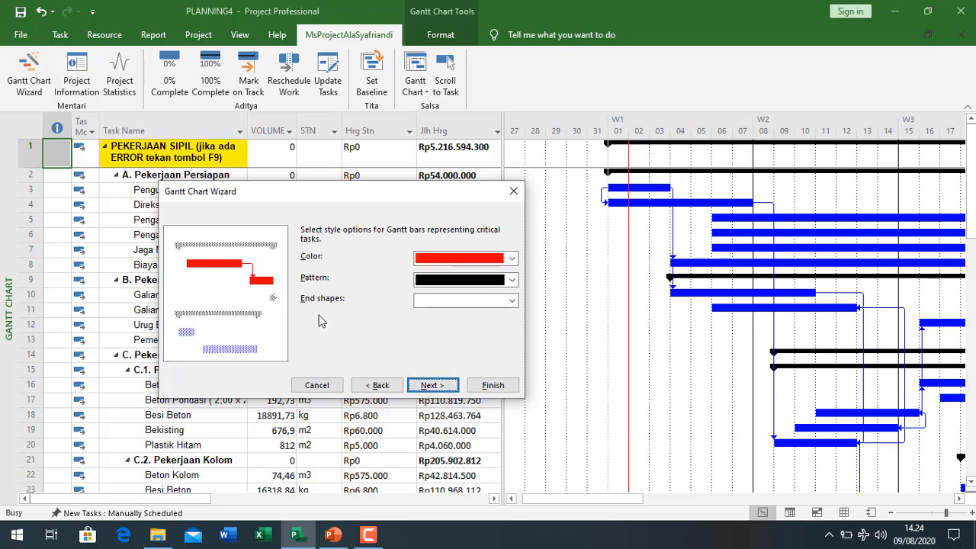
Review the critical-task bar colors and normal-task bar patterns, keeping solid red for critical tasks and solid blue for normal tasks.
click(513, 259)
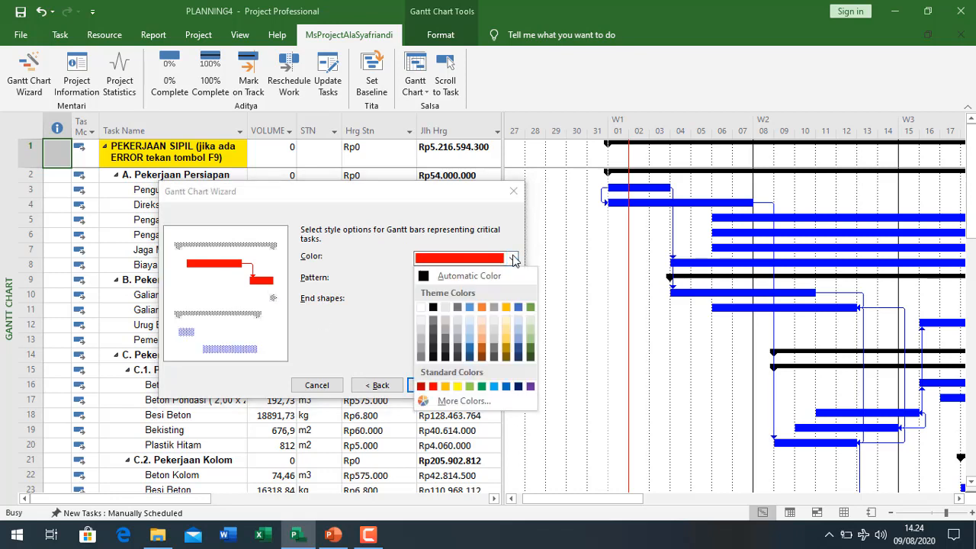
click(514, 259)
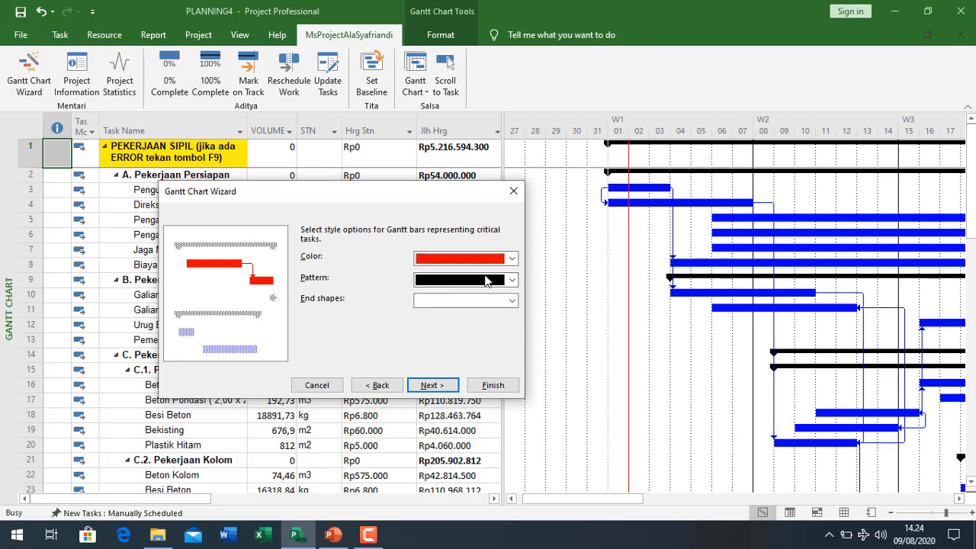
click(447, 389)
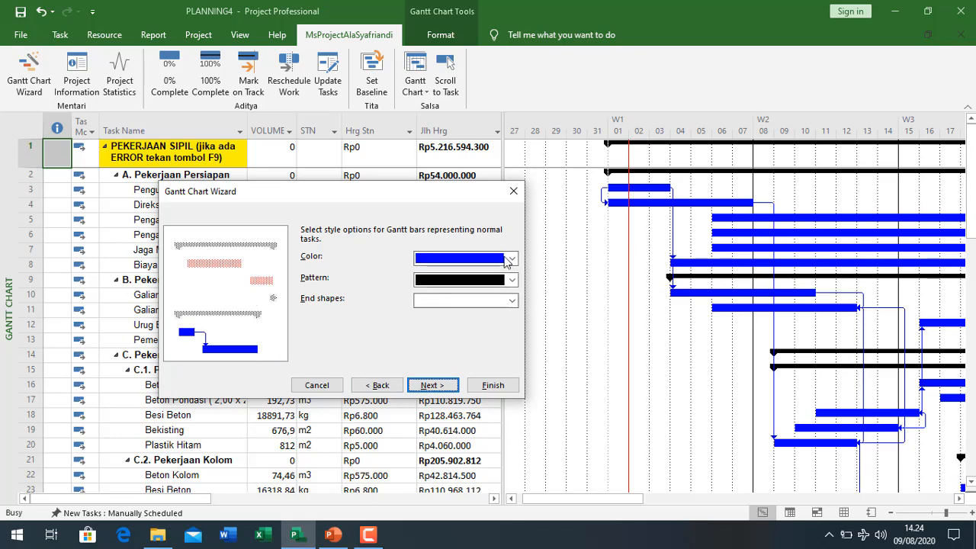
click(511, 281)
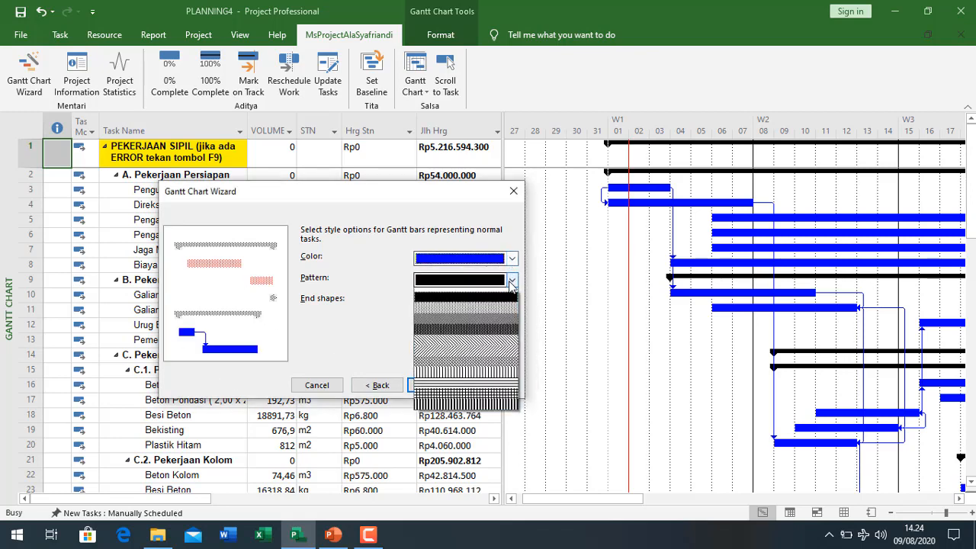
click(511, 282)
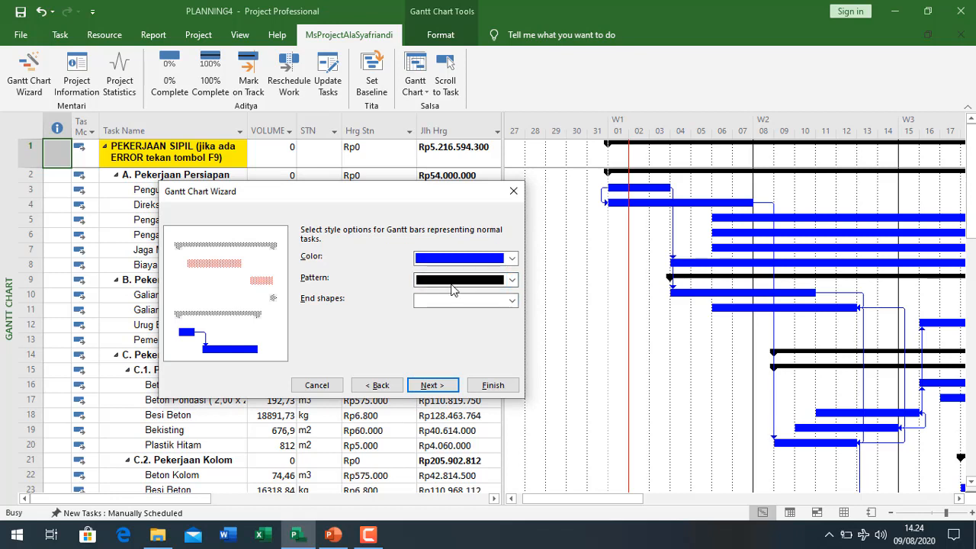
click(428, 386)
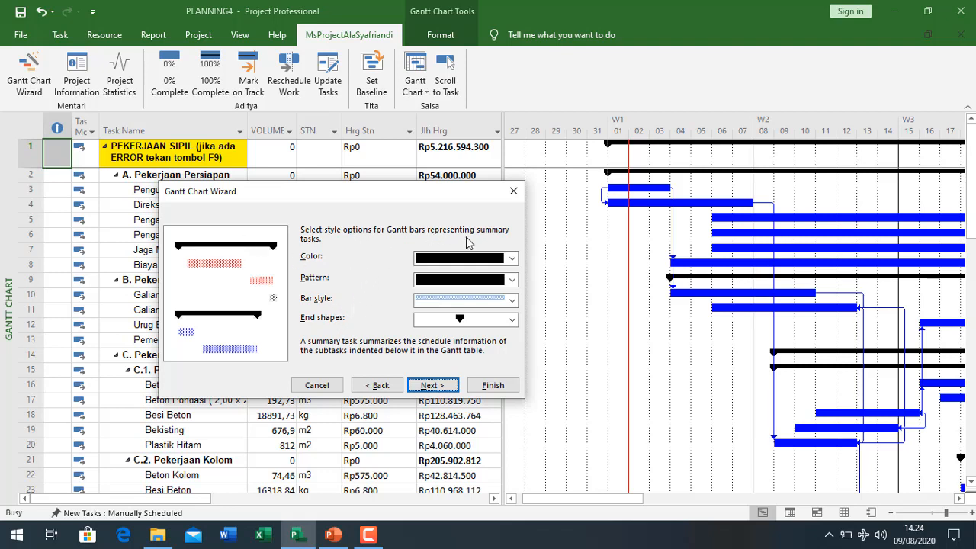
Review the color and pattern choices for summary task bars and accept the solid black style.
click(517, 263)
click(516, 261)
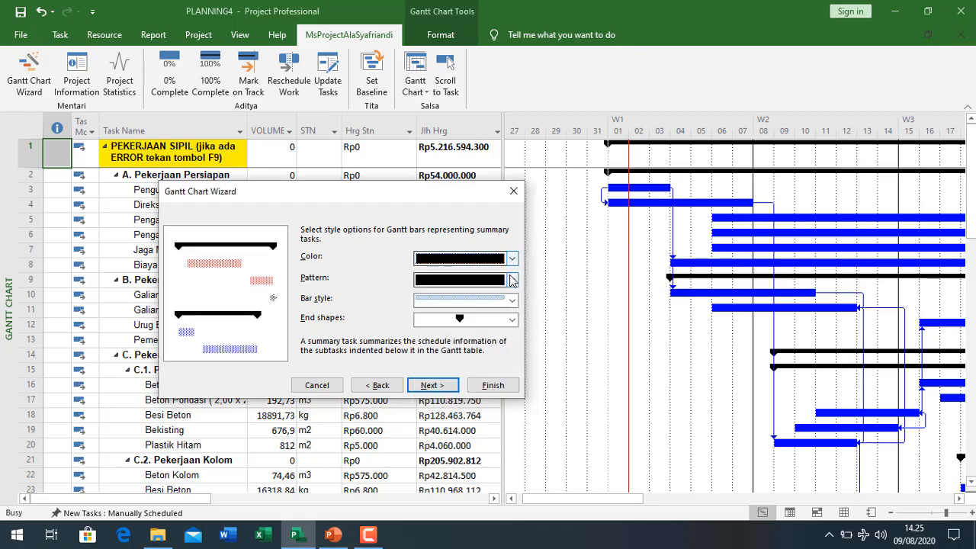
click(513, 281)
click(514, 282)
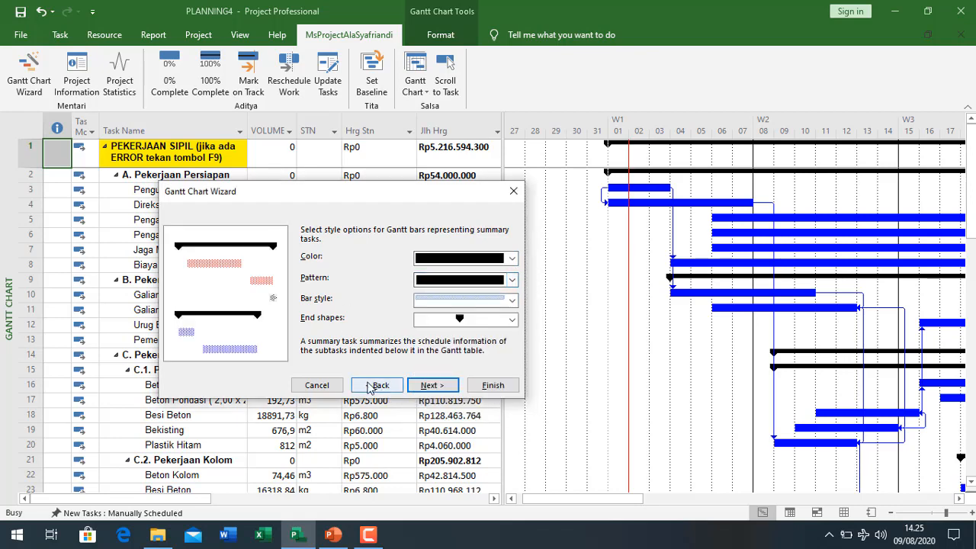
click(432, 385)
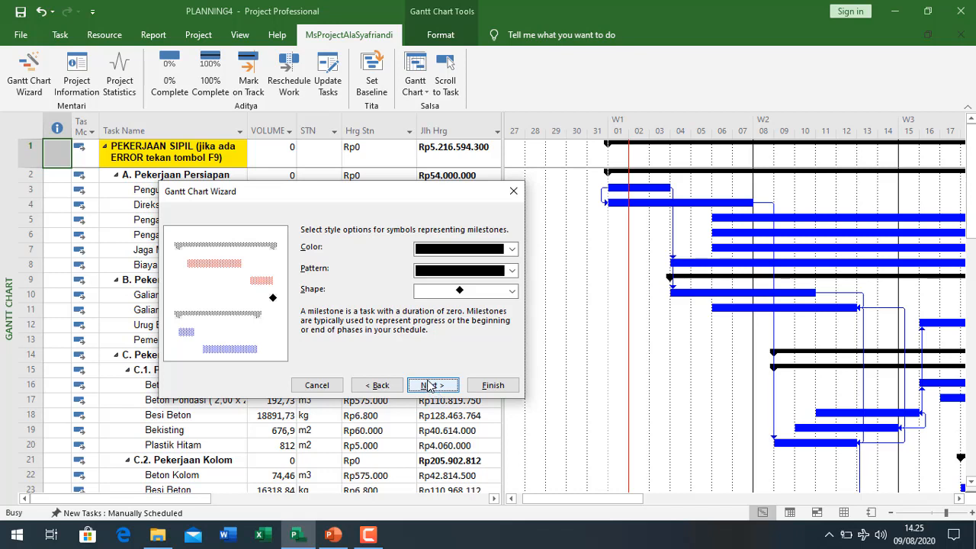
Review the shape choices for milestone symbols, keep the solid black diamond, and continue in the wizard.
click(494, 295)
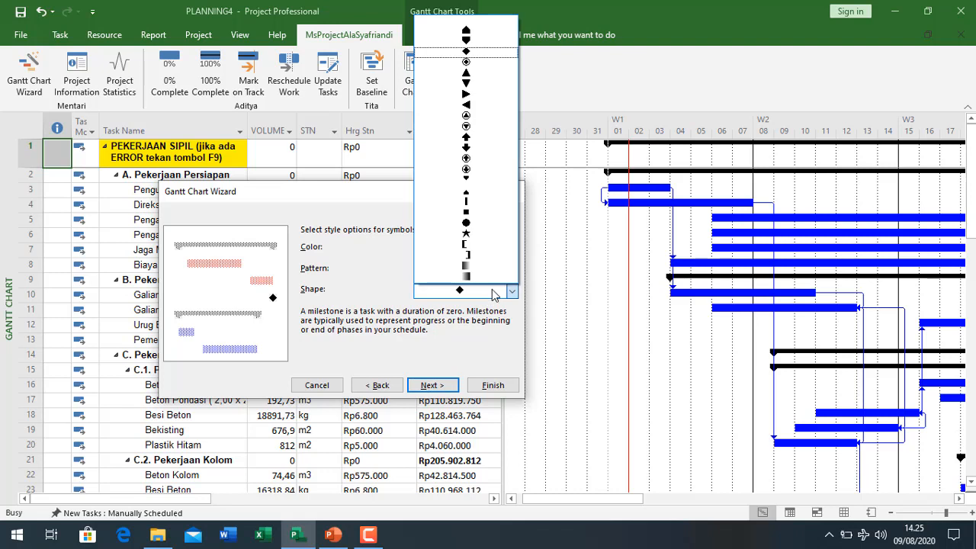
click(493, 295)
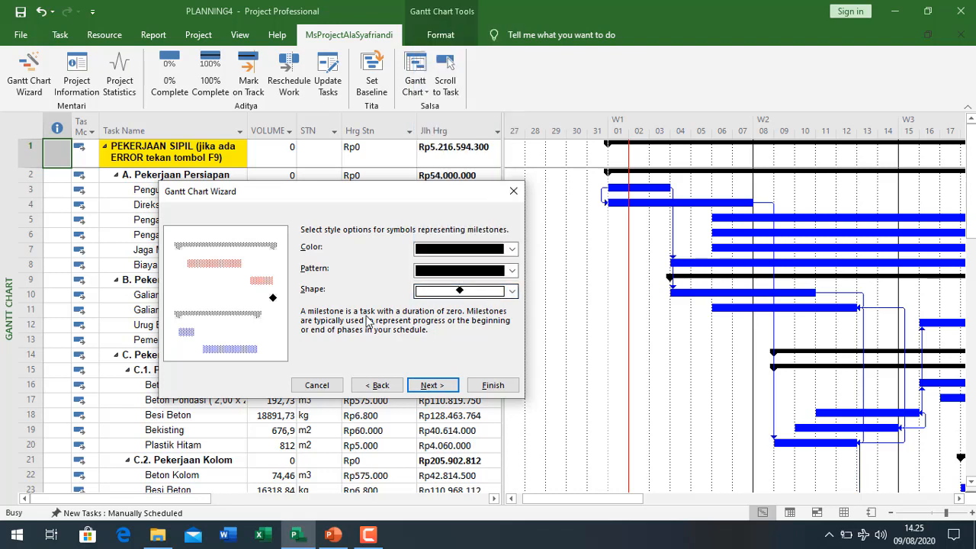
click(492, 296)
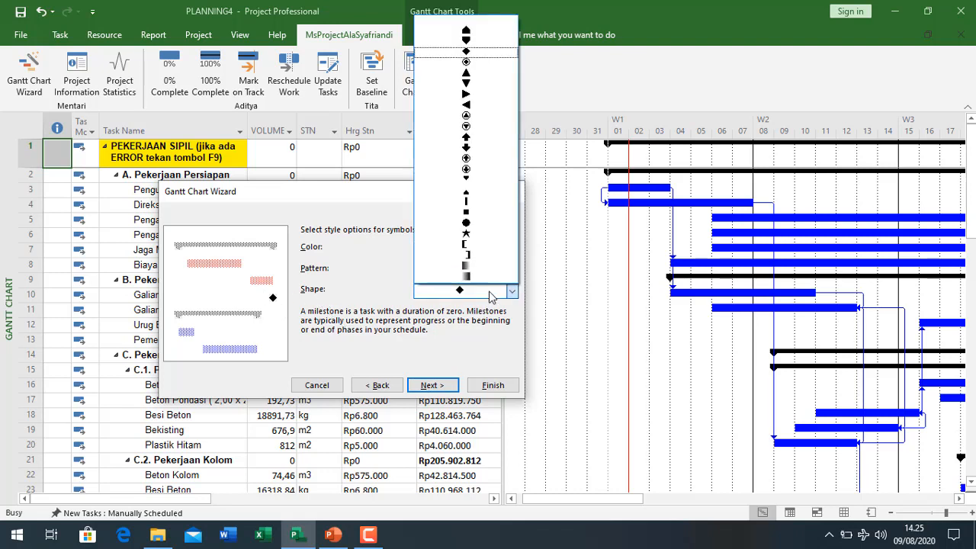
click(492, 295)
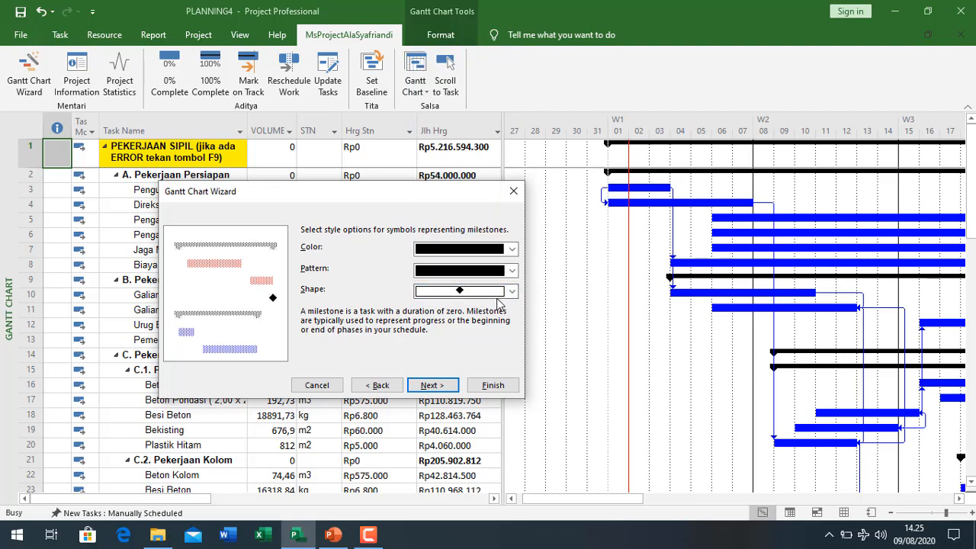
click(445, 388)
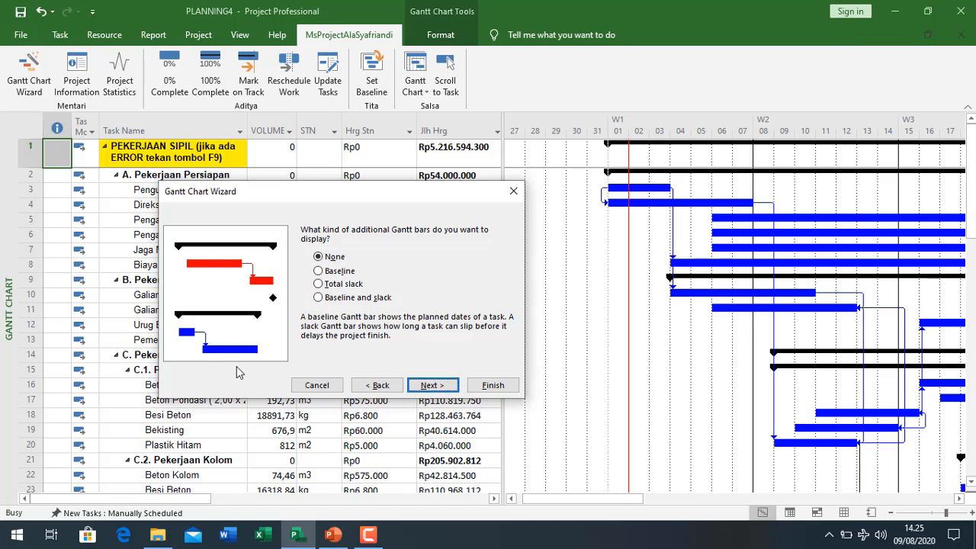
Compare the previews of the Baseline, Total slack, and Baseline and slack additional bars, and continue with Baseline.
click(321, 274)
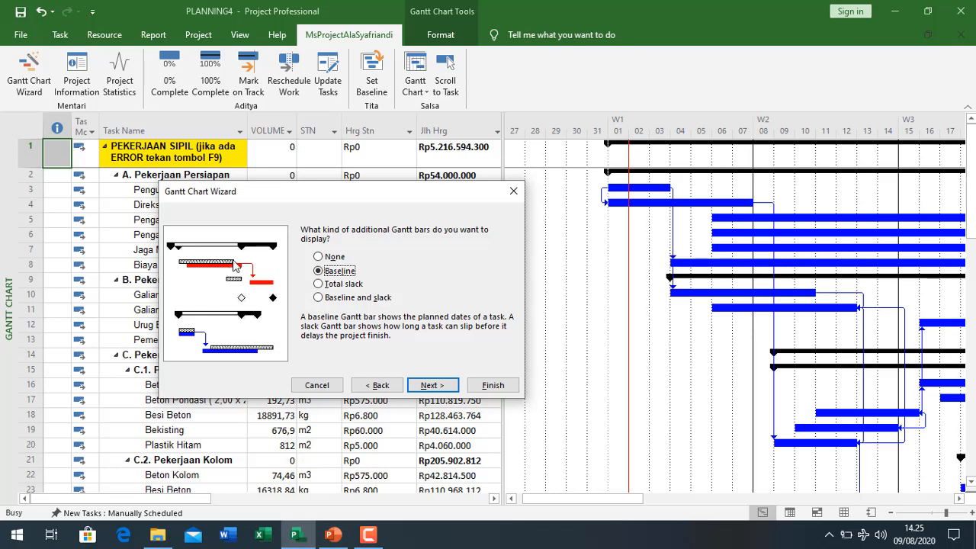
click(339, 284)
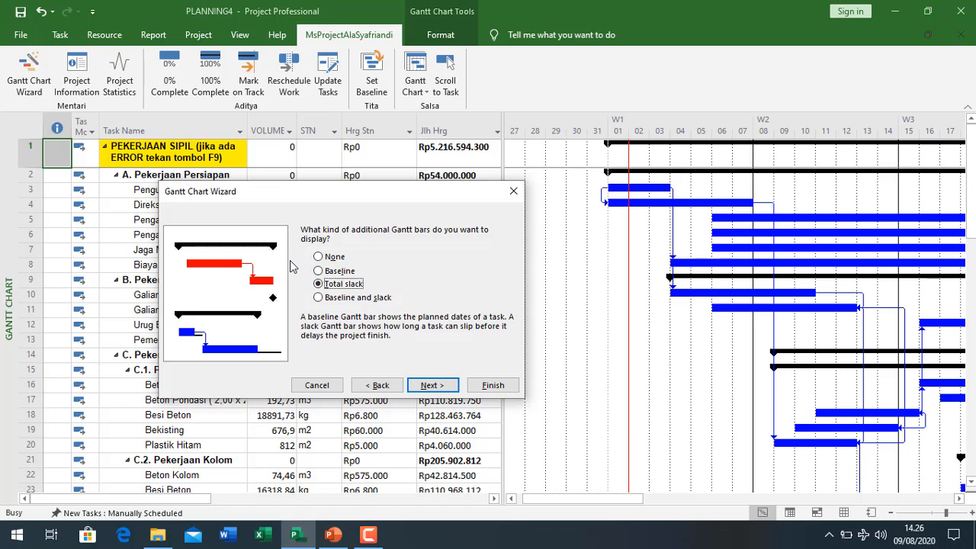
click(344, 299)
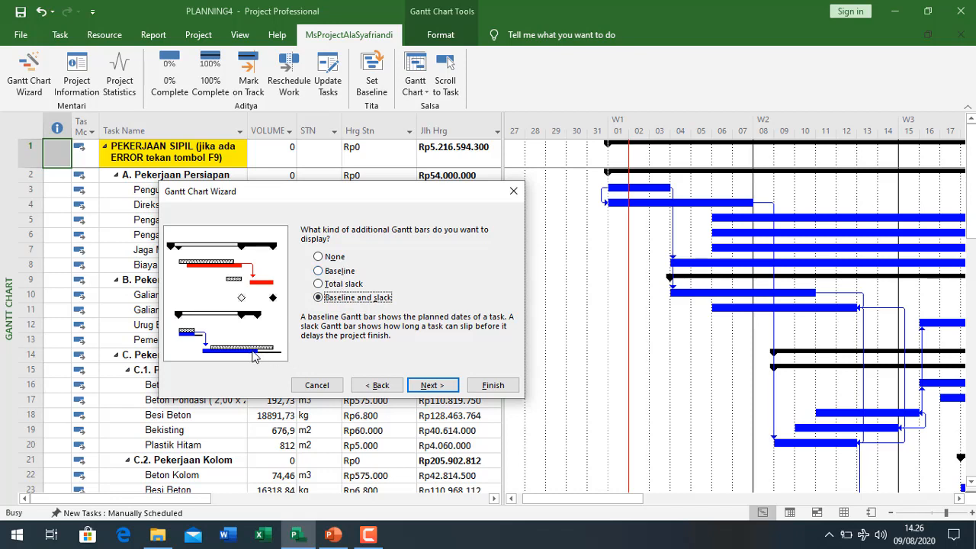
click(332, 284)
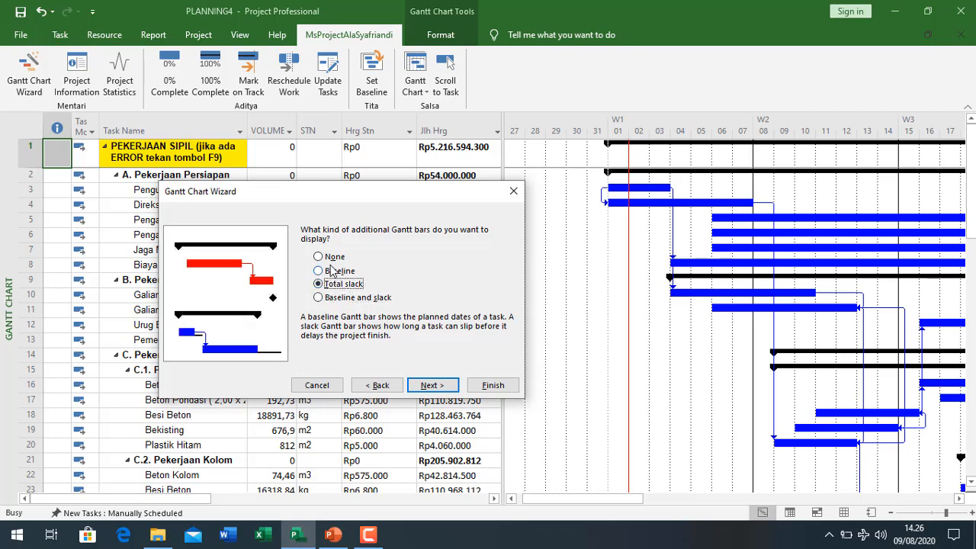
click(333, 273)
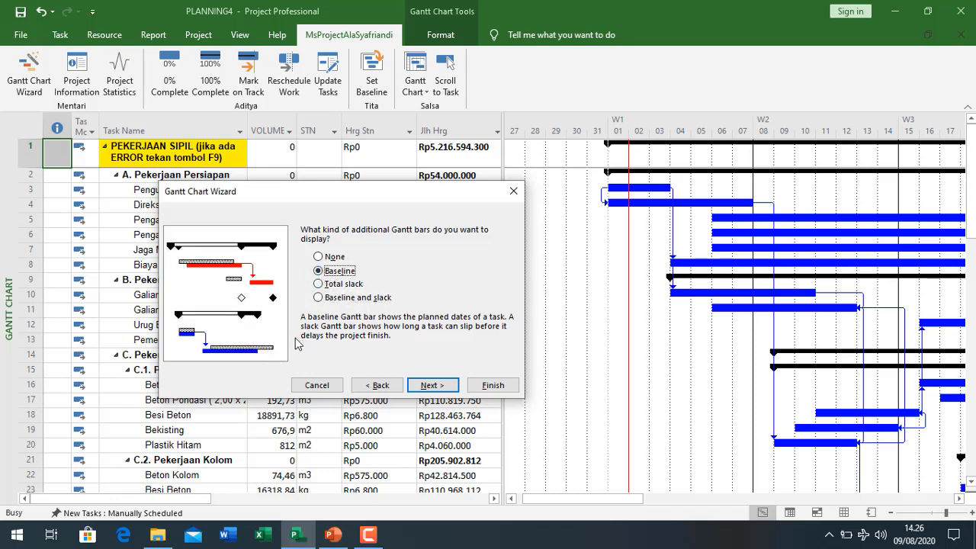
click(429, 388)
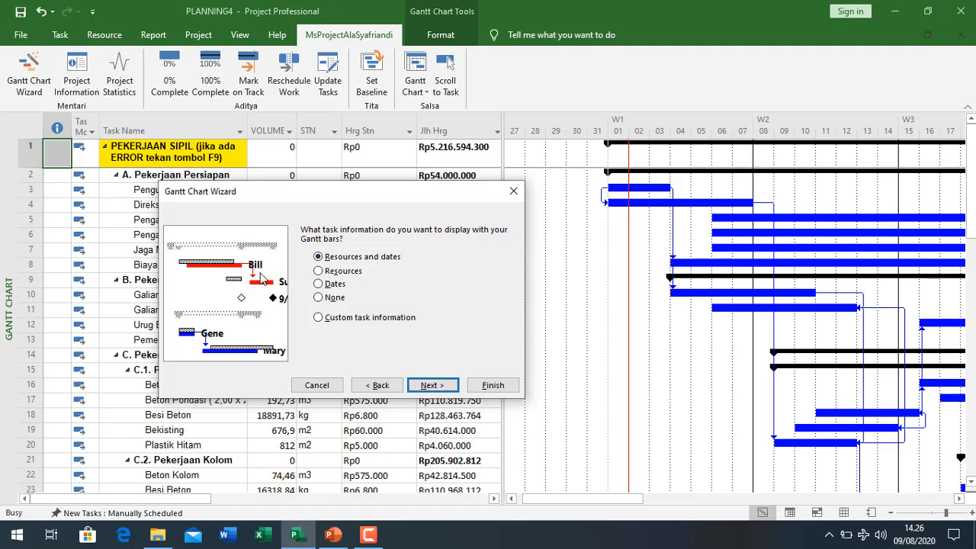
Compare the Resources, Dates and None label options for the Gantt bars, and continue with Custom task information.
click(342, 273)
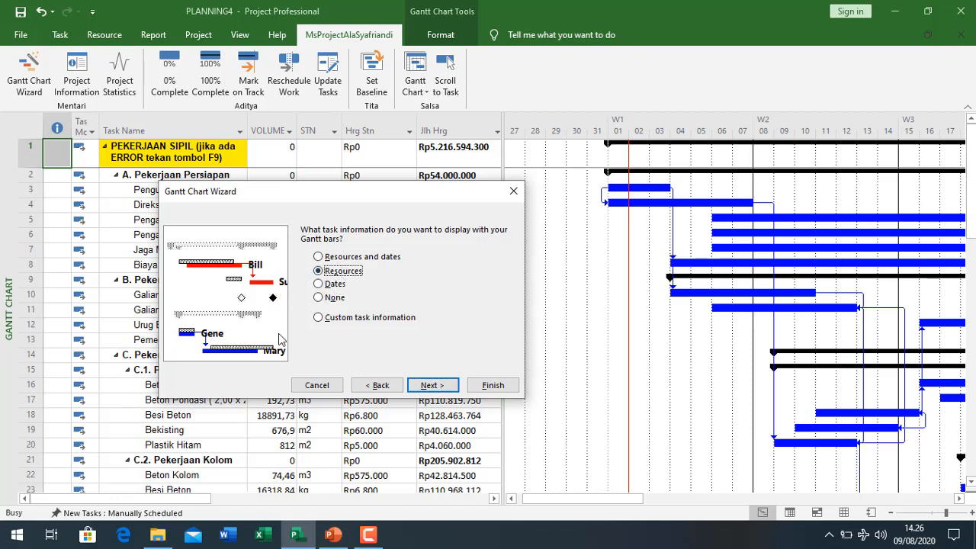
click(334, 285)
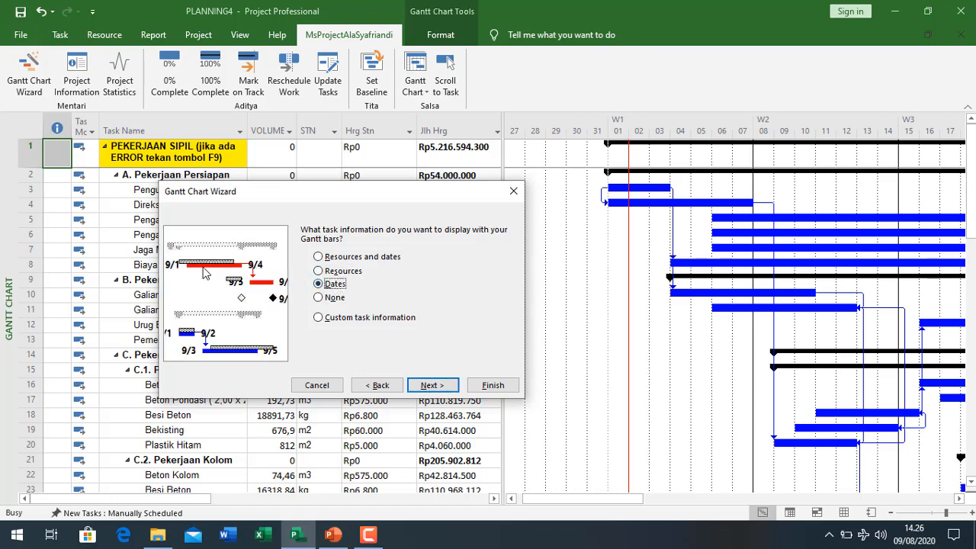
click(330, 299)
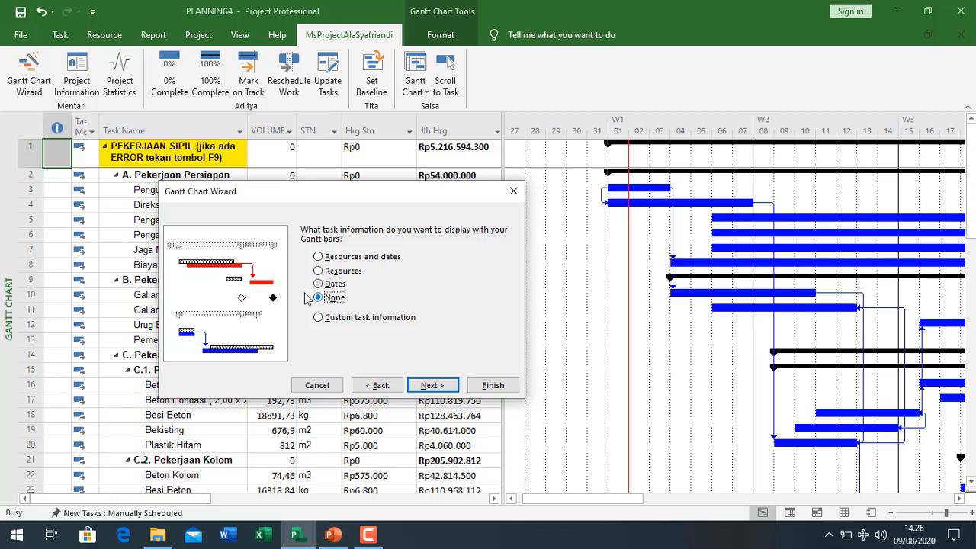
click(353, 320)
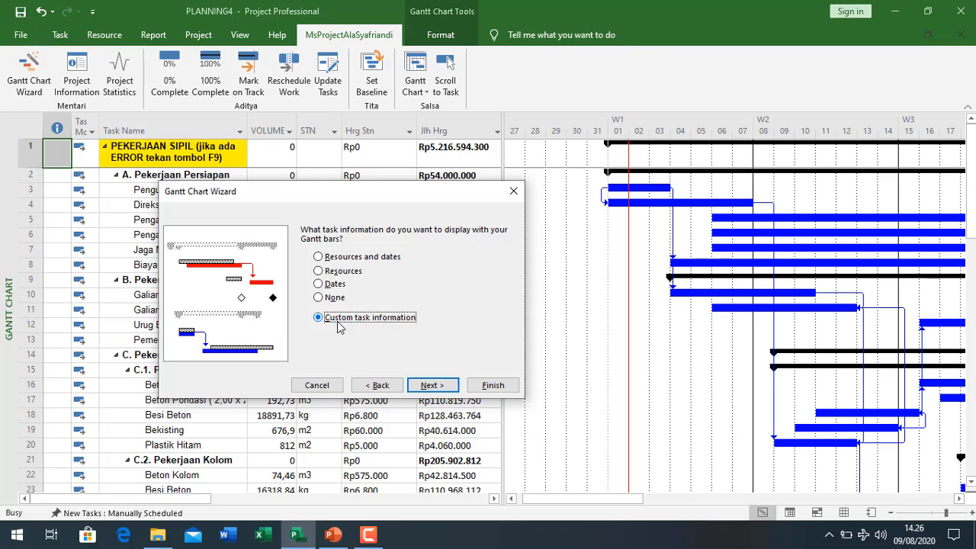
click(433, 386)
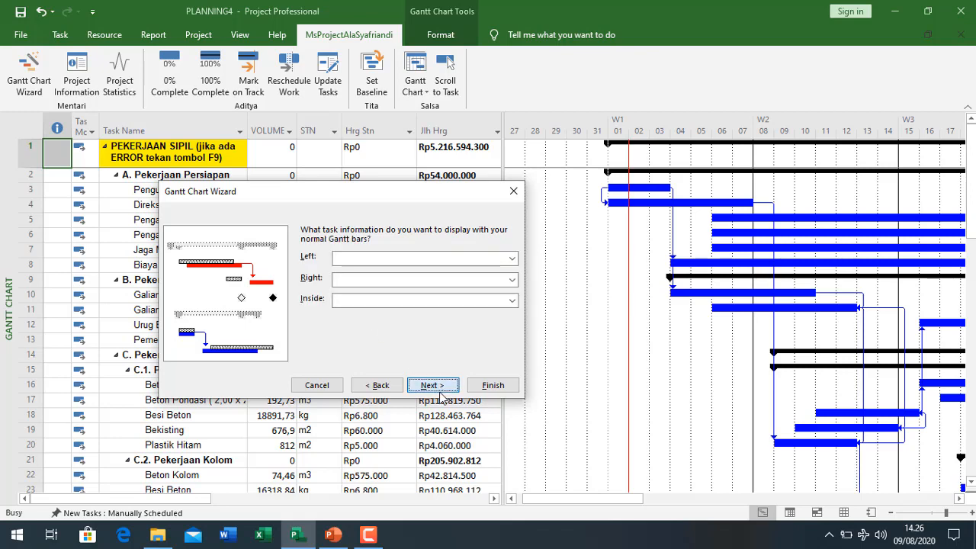
Label the normal Gantt bars with % Complete on the left and Scheduled Finish on the right.
click(431, 259)
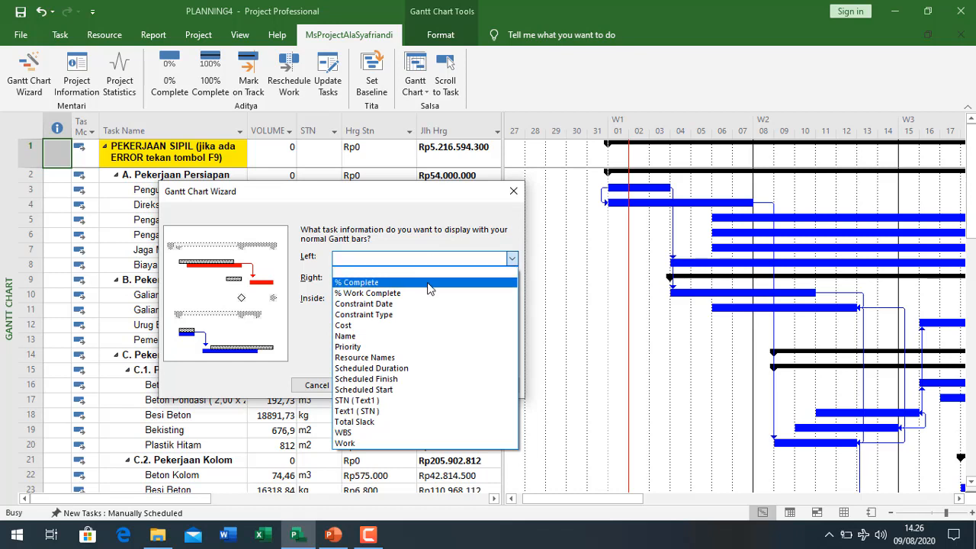
click(429, 283)
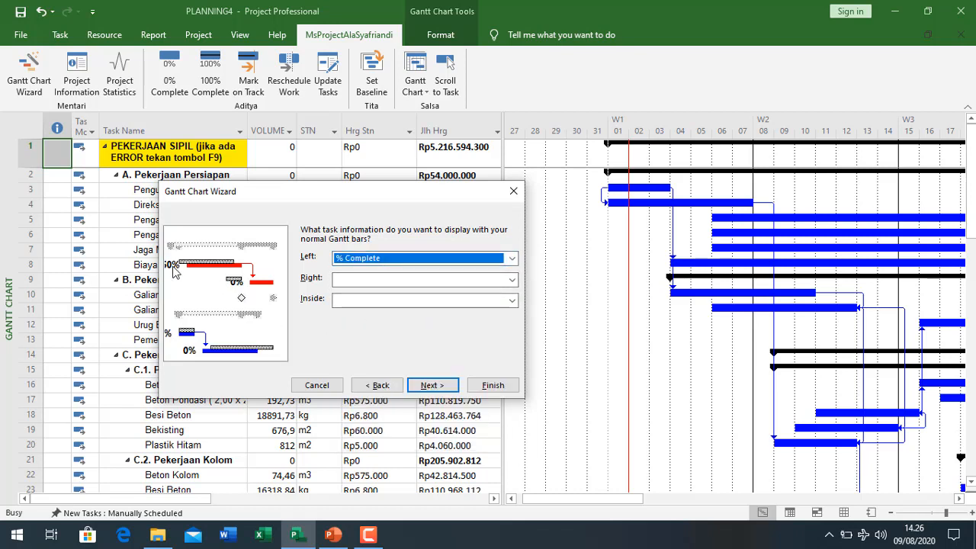
click(367, 281)
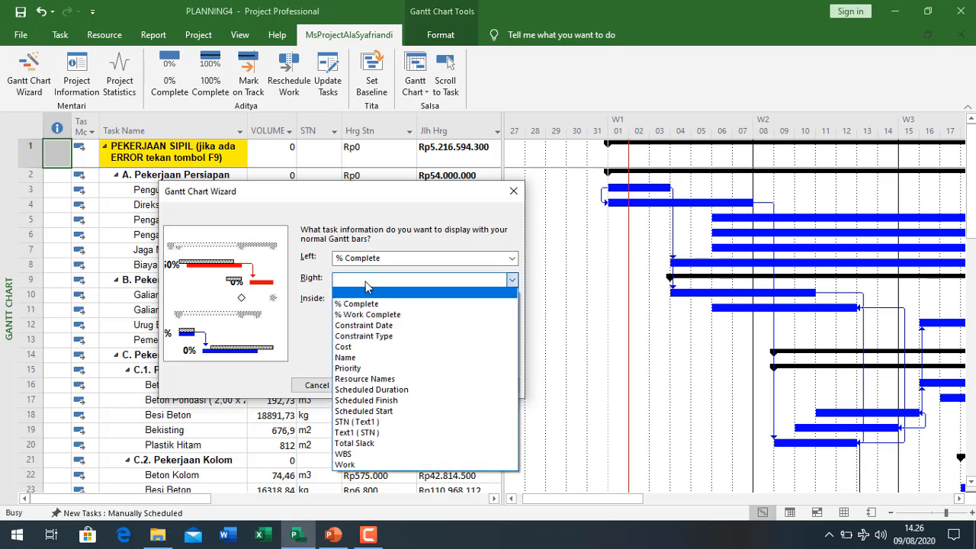
click(373, 402)
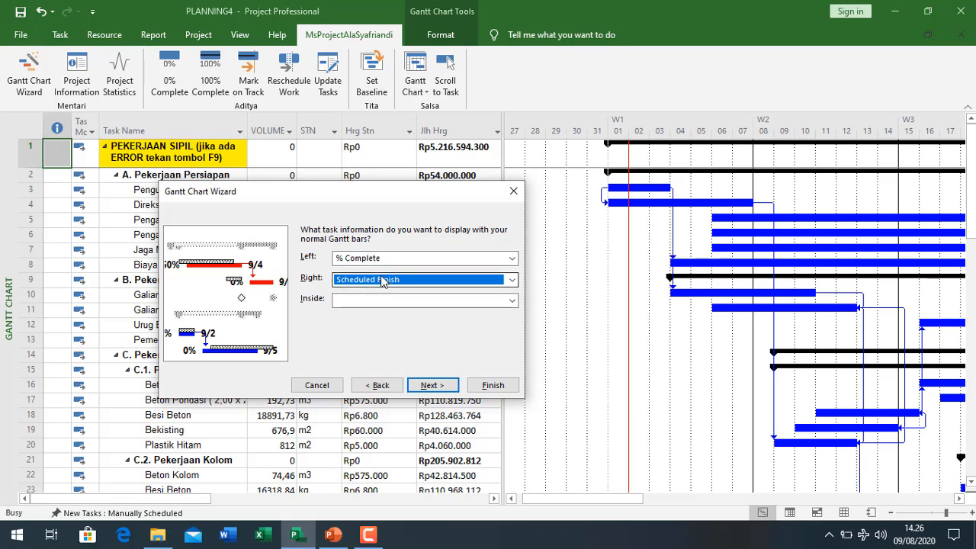
Preview Name as the inside label of the normal bars, set it back to blank, and continue.
click(412, 301)
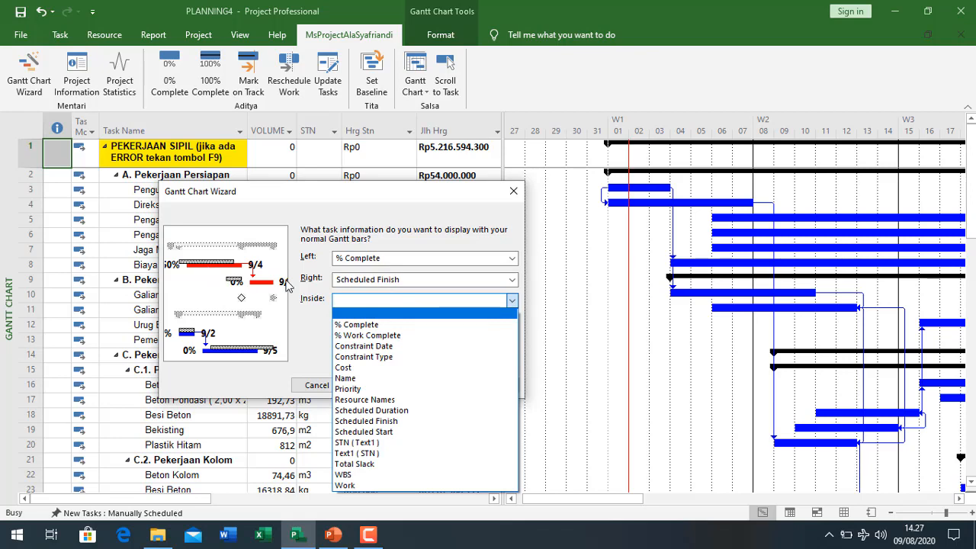
click(363, 378)
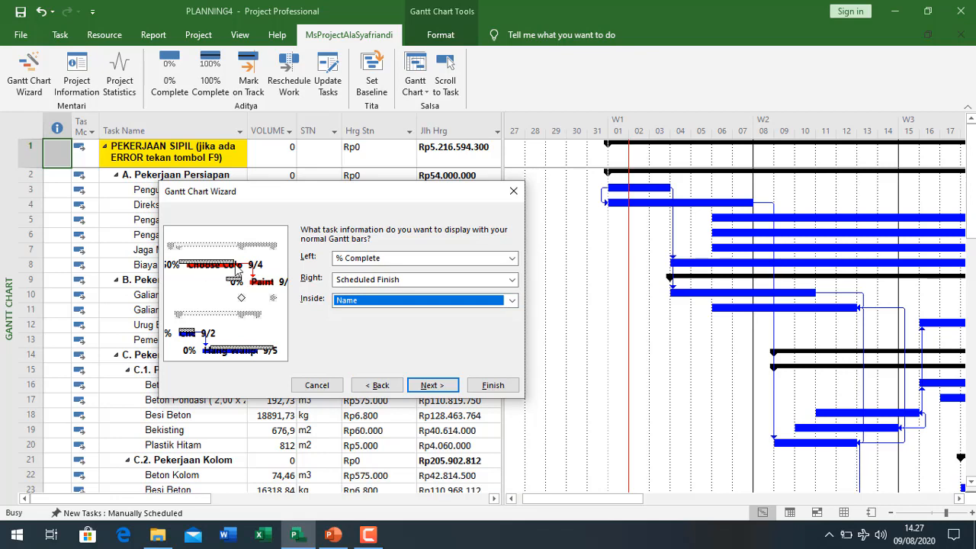
click(371, 302)
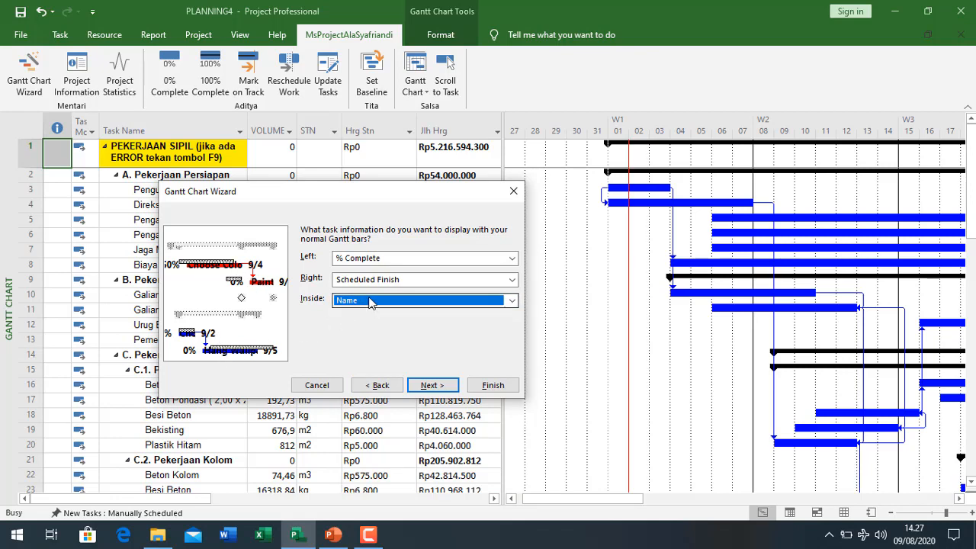
click(371, 314)
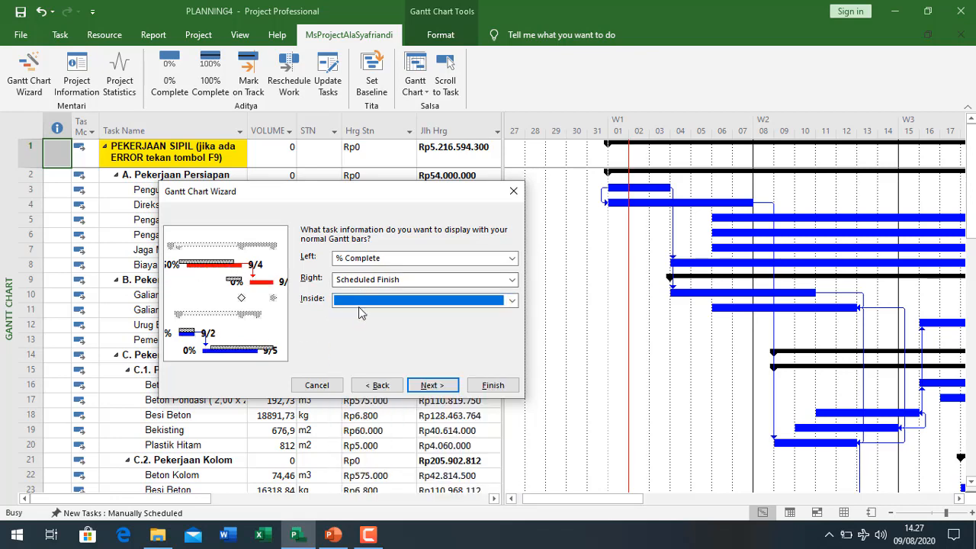
click(429, 385)
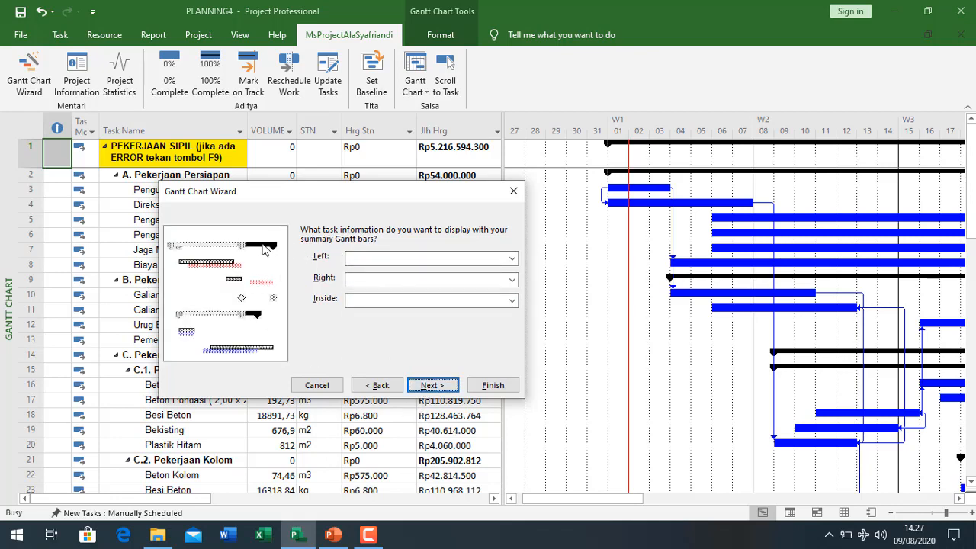
Label the summary Gantt bars with % Complete on the left and Cost on the right, and continue.
click(379, 257)
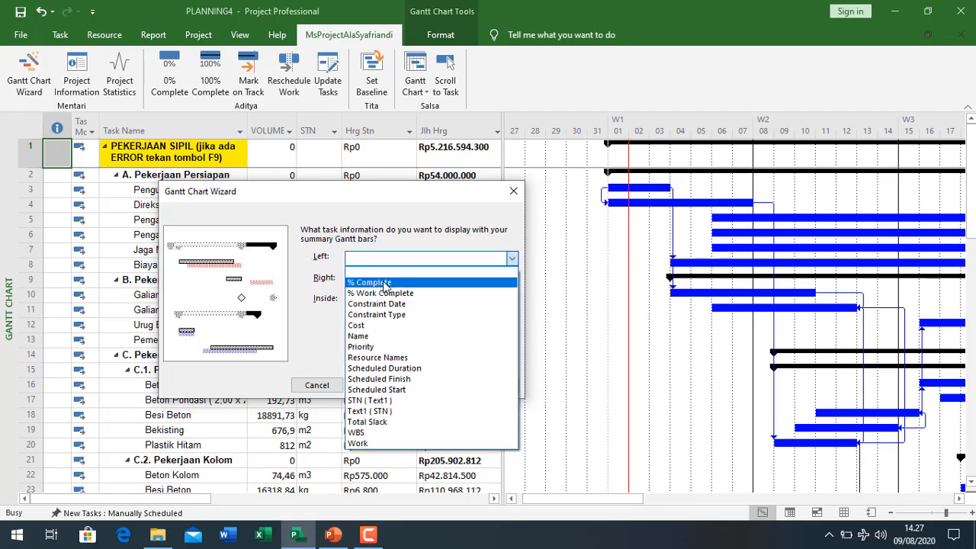
click(385, 284)
click(387, 280)
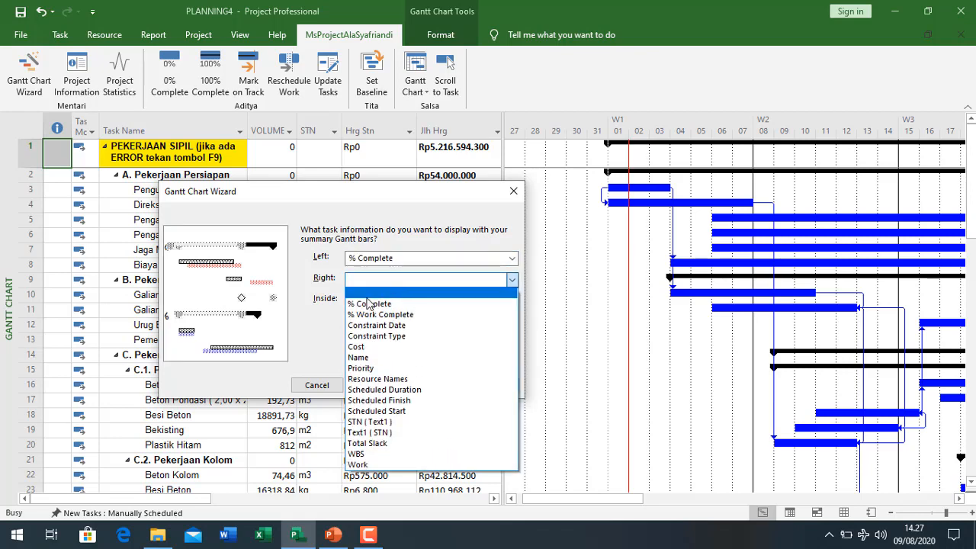
click(382, 347)
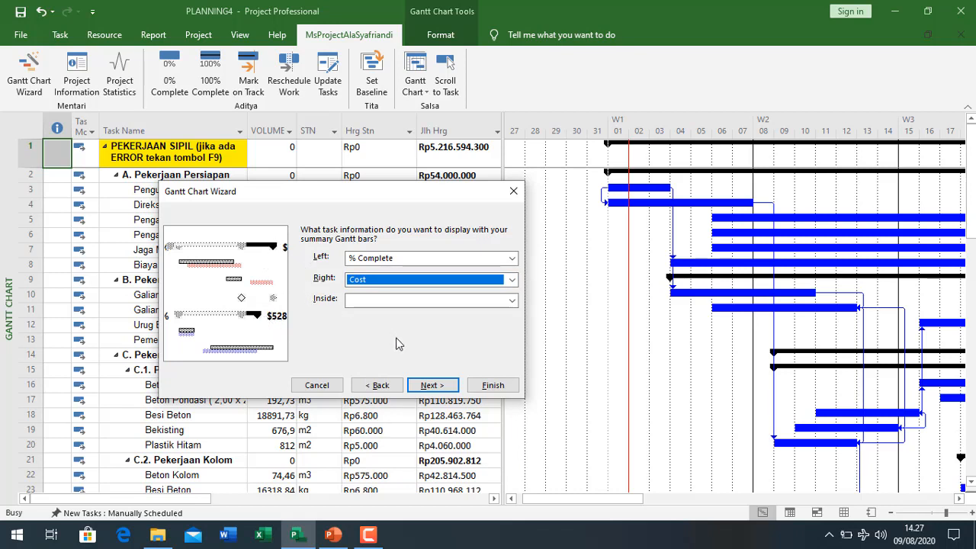
click(431, 386)
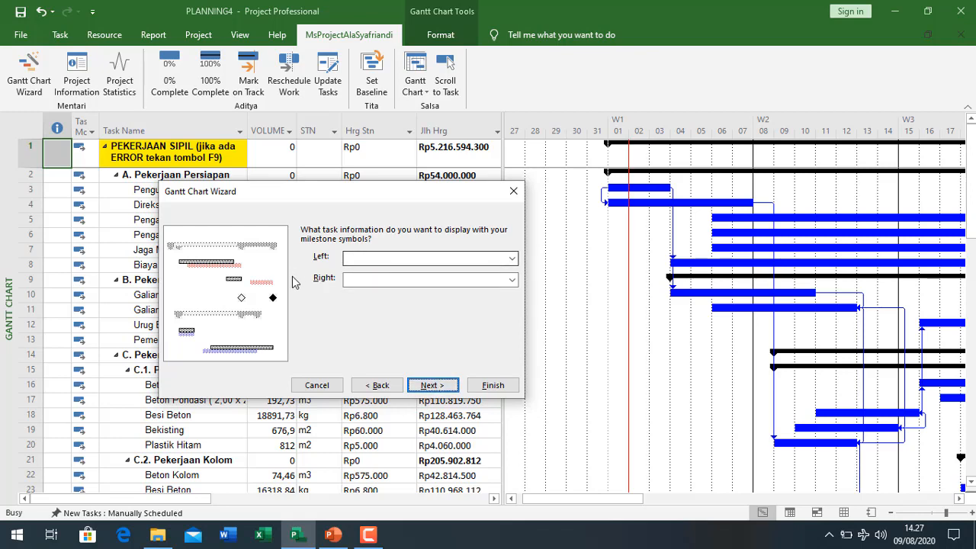
Label the milestone symbols with Scheduled Finish on the left, leave the right label blank, and continue.
click(412, 261)
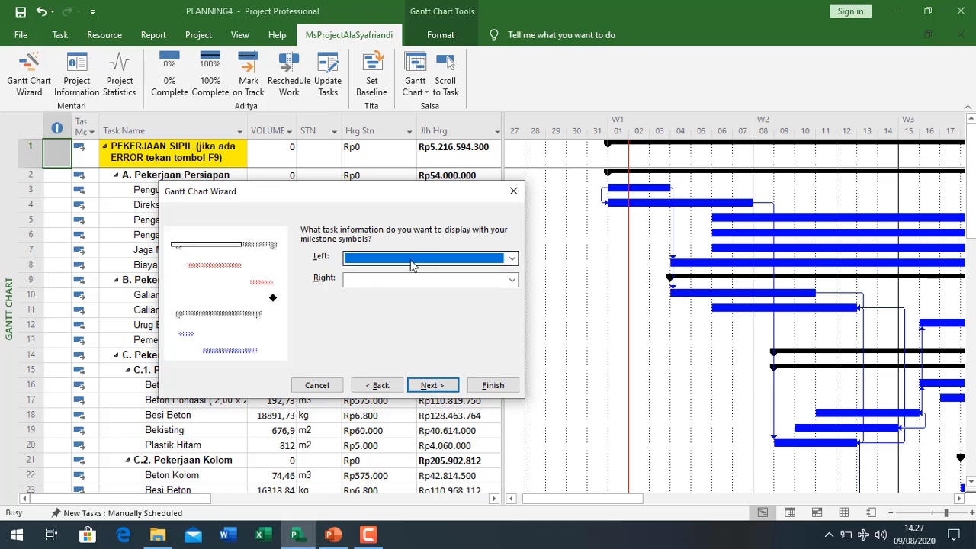
click(412, 261)
click(424, 377)
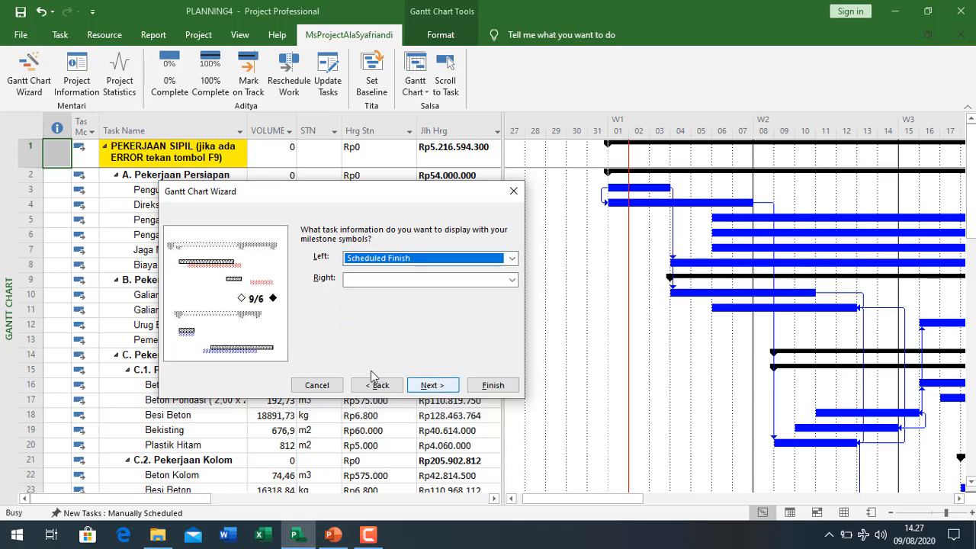
click(439, 390)
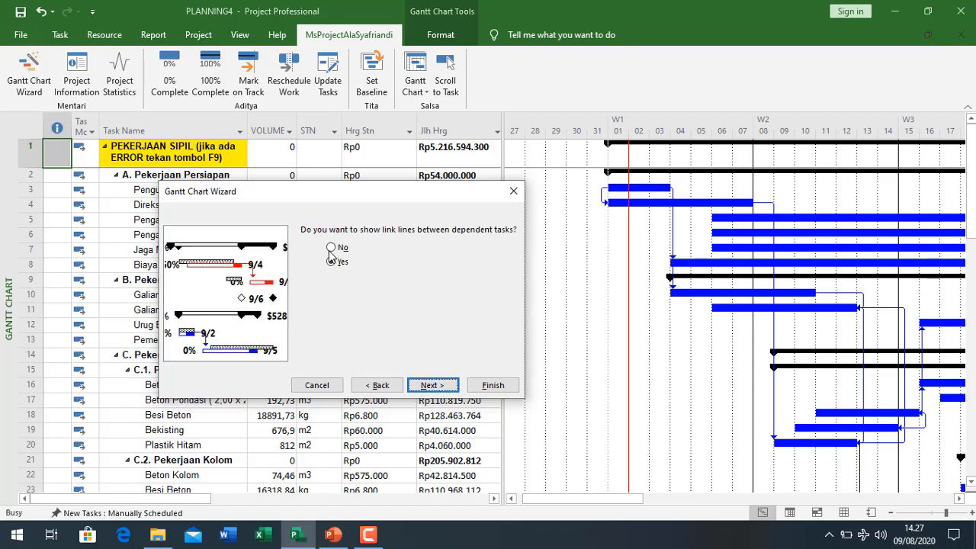
Compare both answers for link lines between dependent tasks and continue with Yes to the wizard's final page.
click(331, 248)
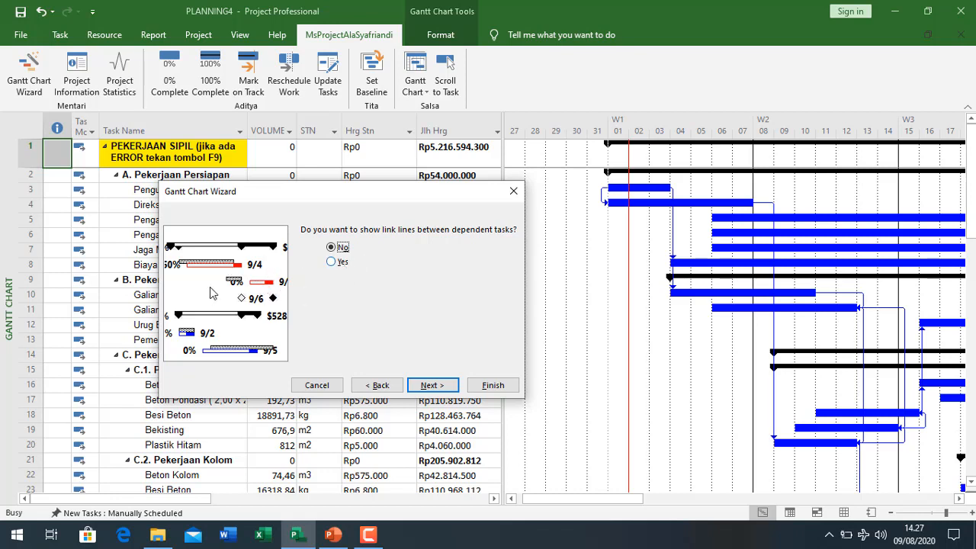
click(341, 264)
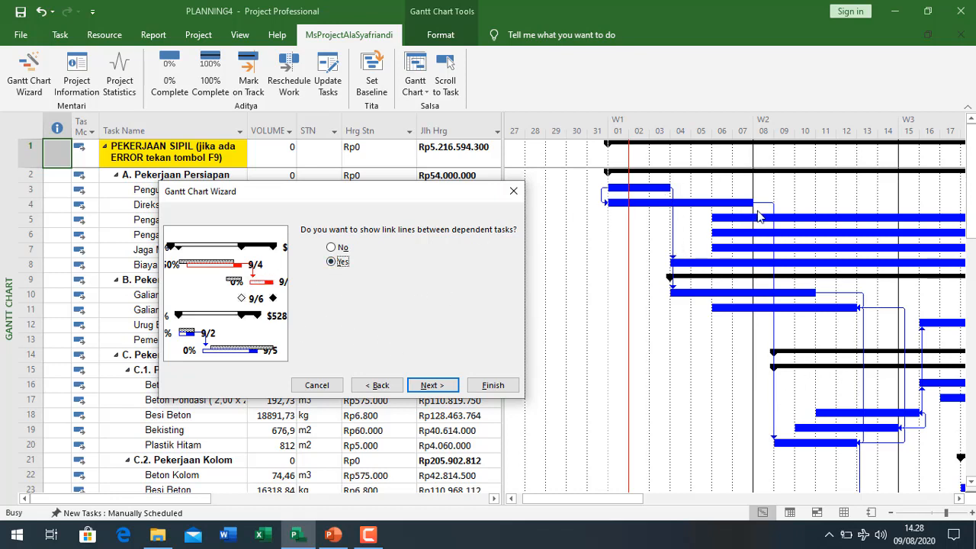
click(439, 386)
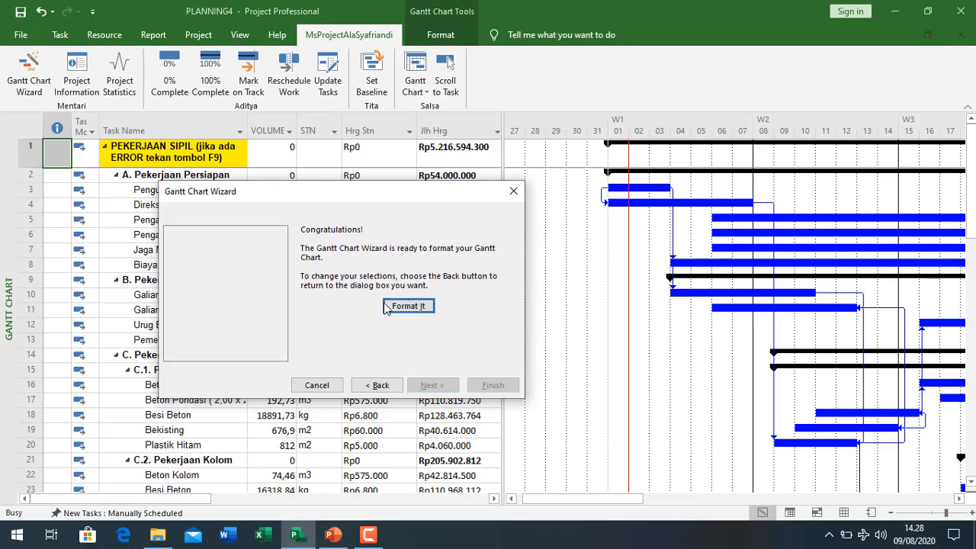
Apply the chosen bar formatting to the Gantt chart and exit the wizard.
click(408, 307)
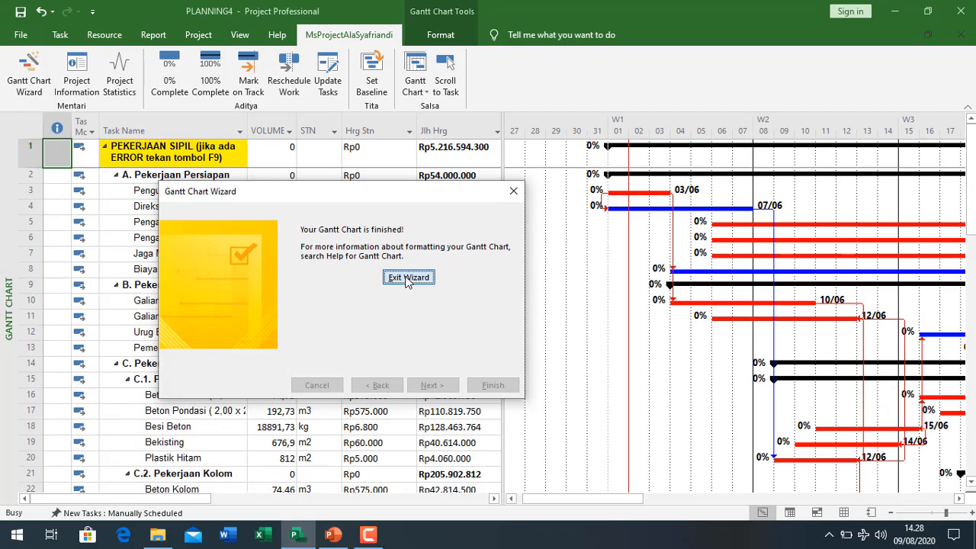
click(408, 277)
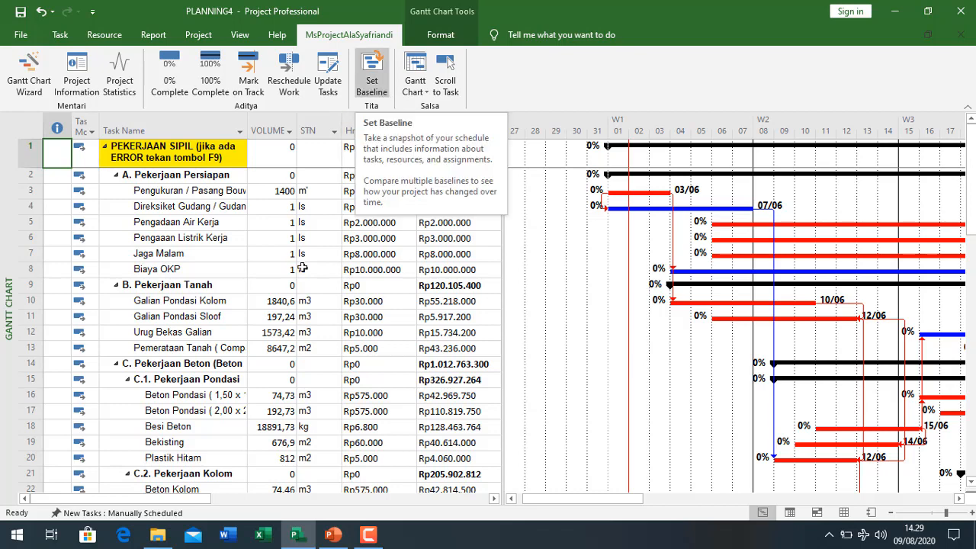
Show the built-in Cost table beside the Gantt chart, cancelling the accidental move of task 5.
click(286, 288)
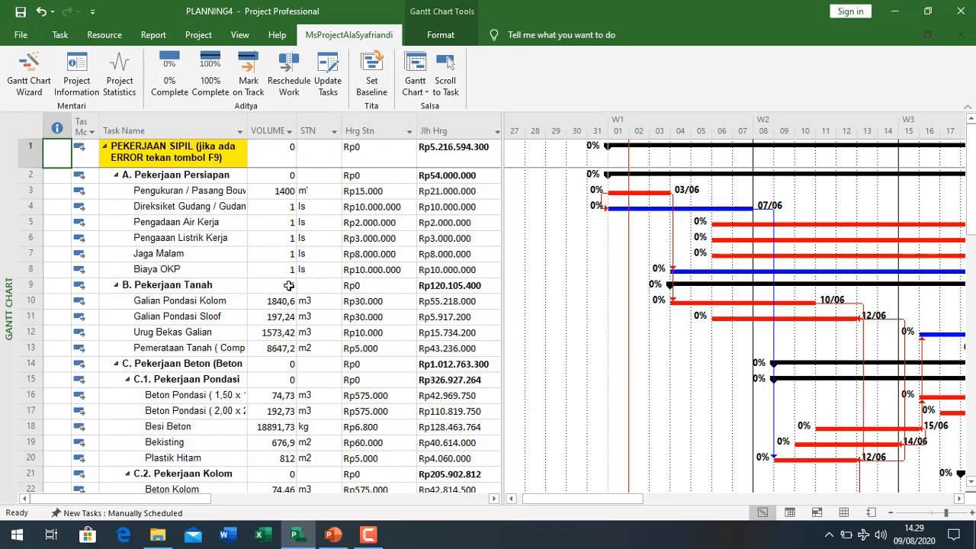
click(241, 35)
click(392, 84)
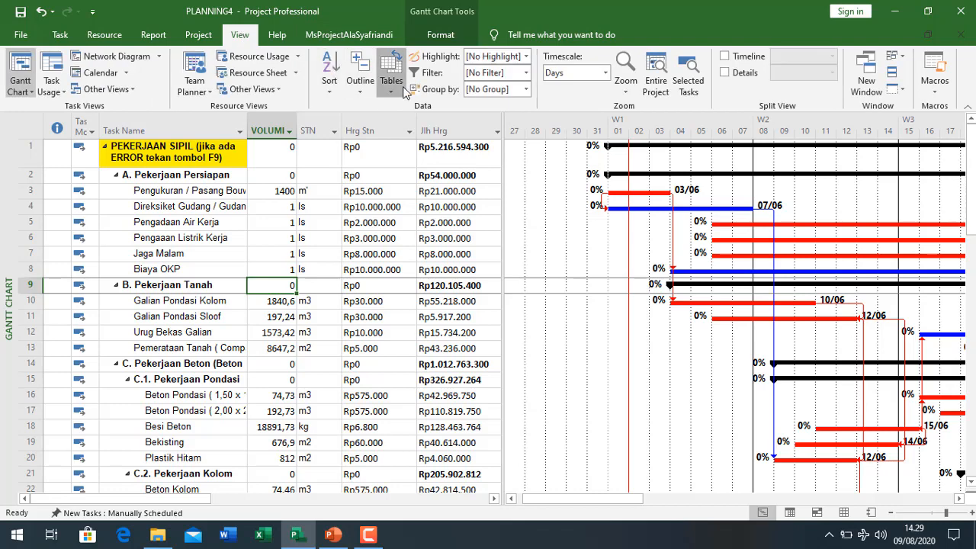
click(441, 193)
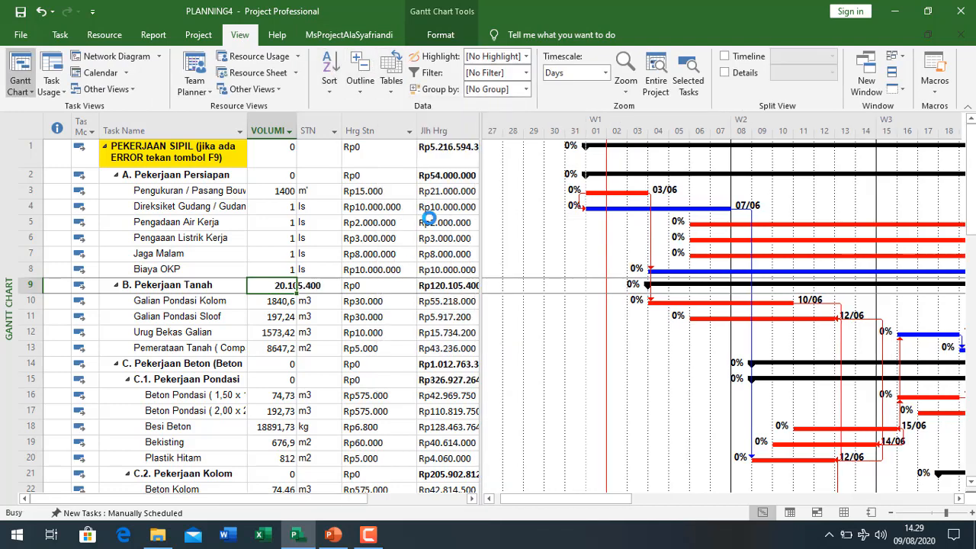
mouse_move(485, 224)
mouse_down()
mouse_move(603, 223)
mouse_move(455, 238)
mouse_move(567, 290)
mouse_up()
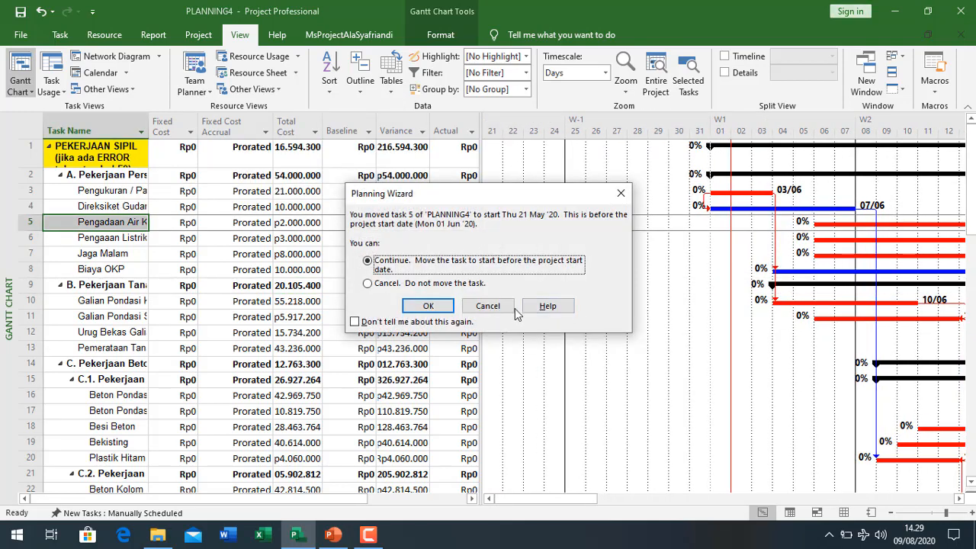
click(488, 306)
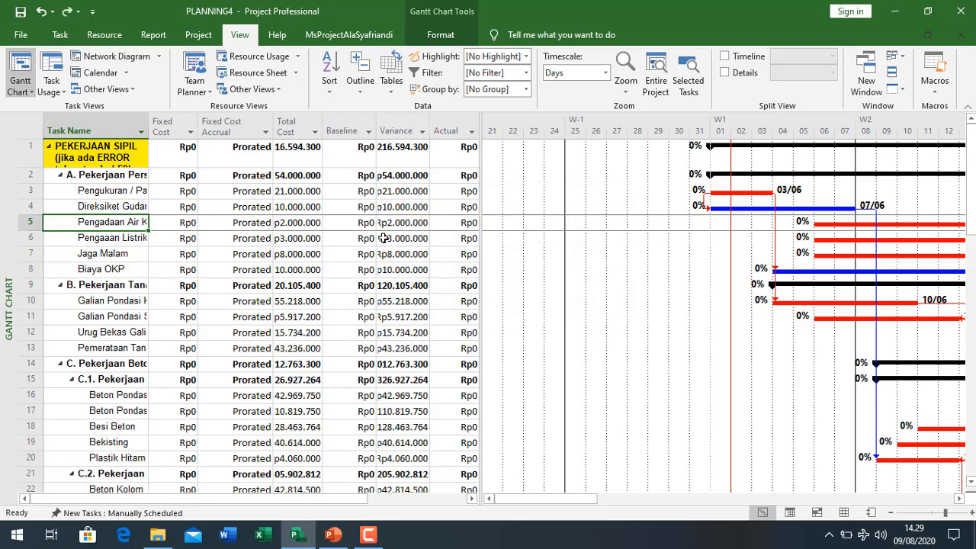
Check the Baseline cost column and widen the table area to reveal the Remaining column.
click(342, 131)
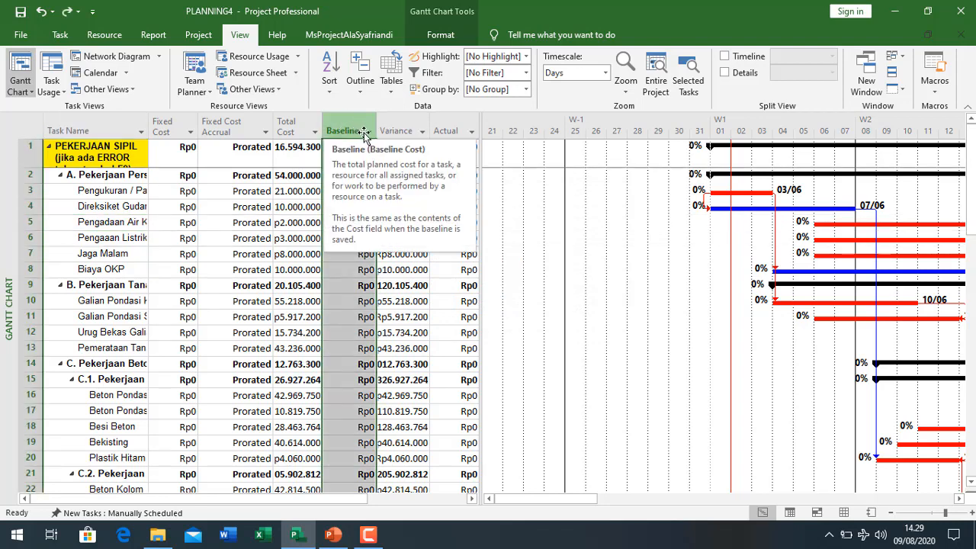
click(382, 206)
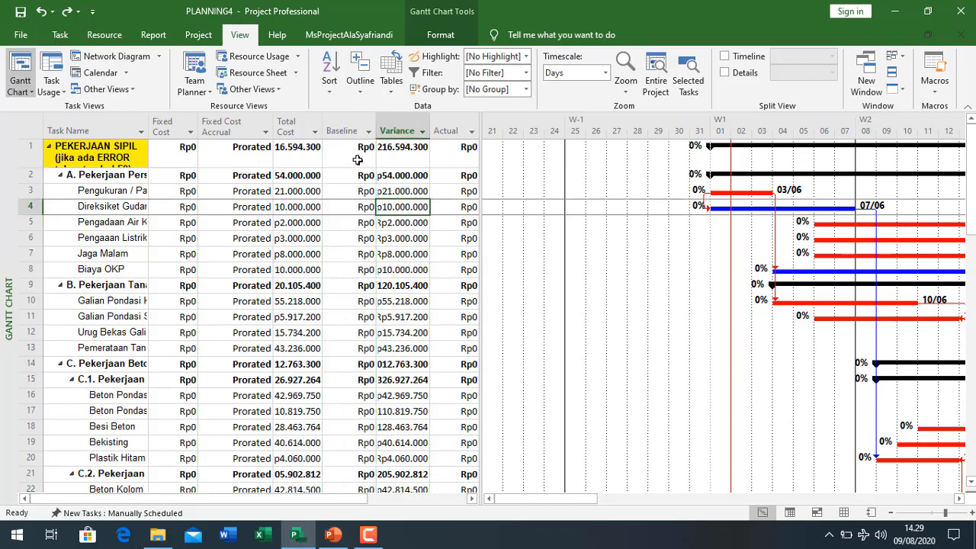
drag(357, 157, 351, 397)
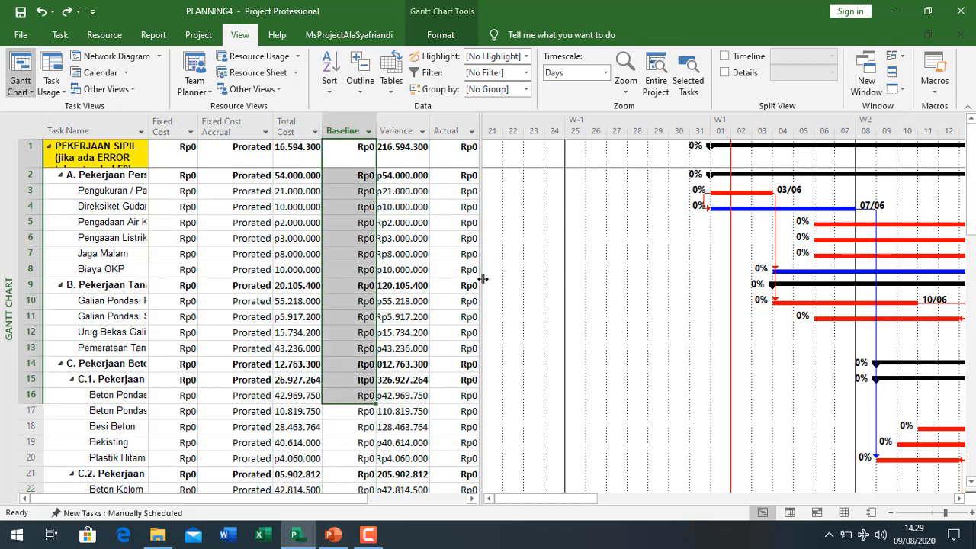
drag(481, 279, 563, 276)
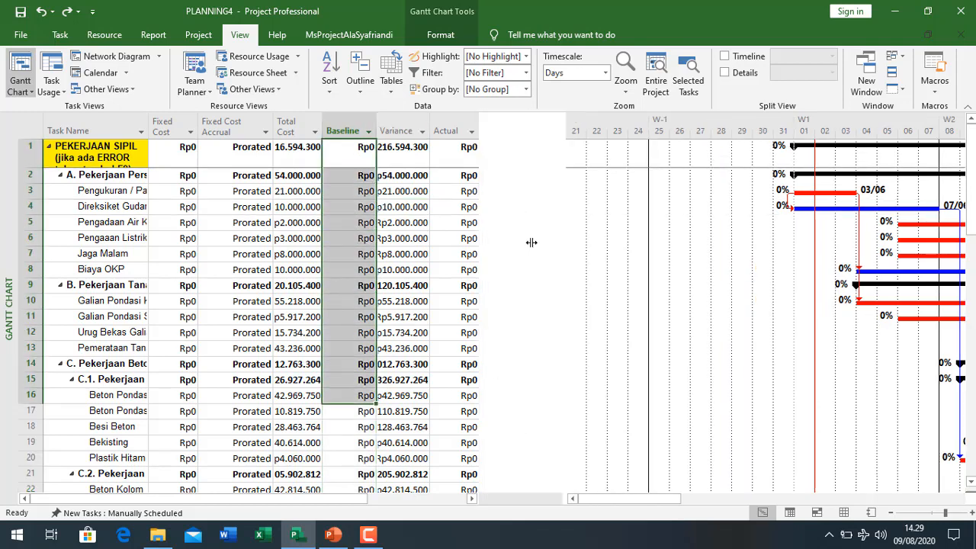
click(413, 240)
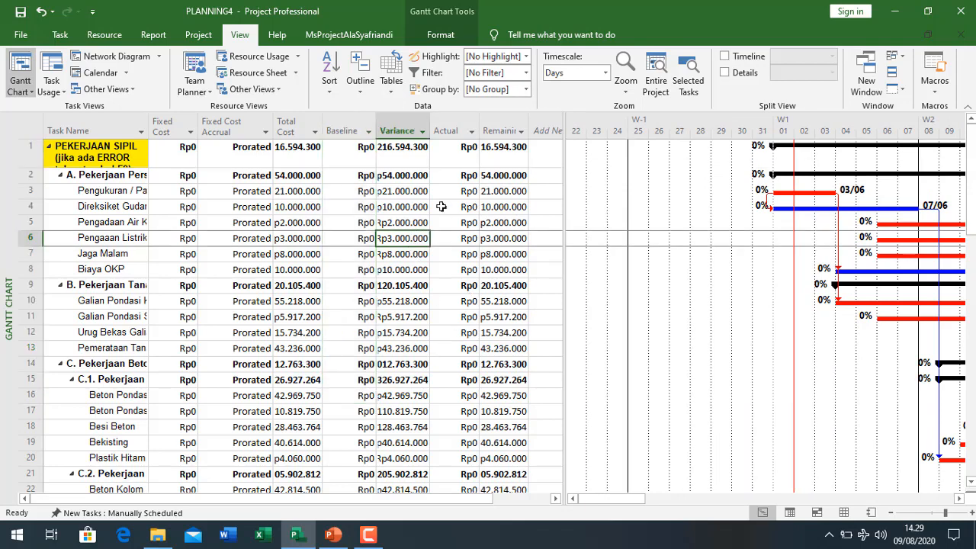
Set the baseline for the entire project from the custom MsProjectAlaSyafriandi commands.
click(339, 36)
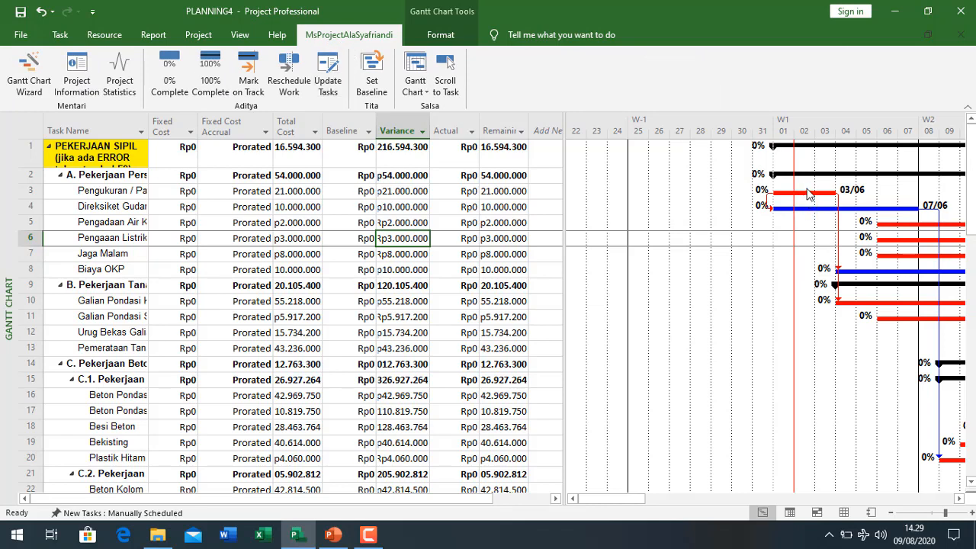
click(345, 128)
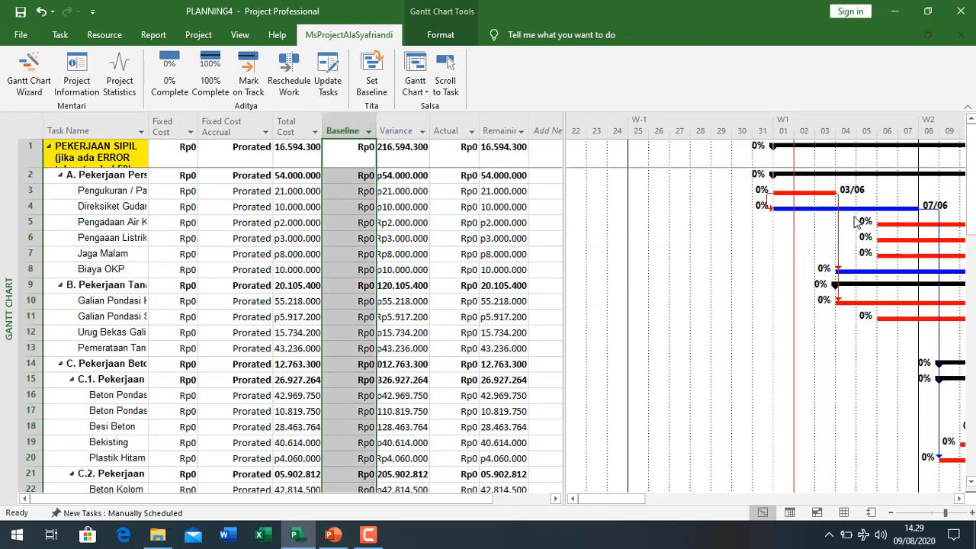
click(384, 67)
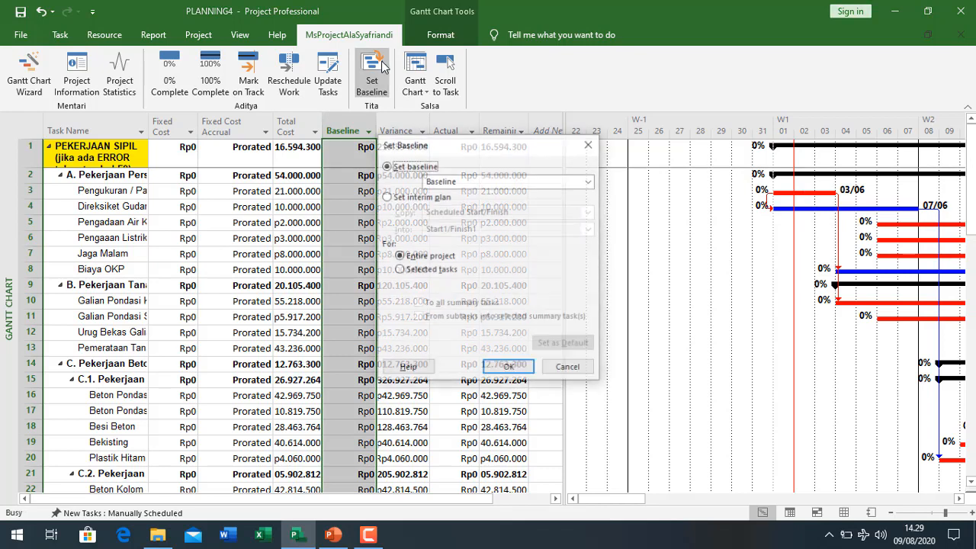
click(509, 368)
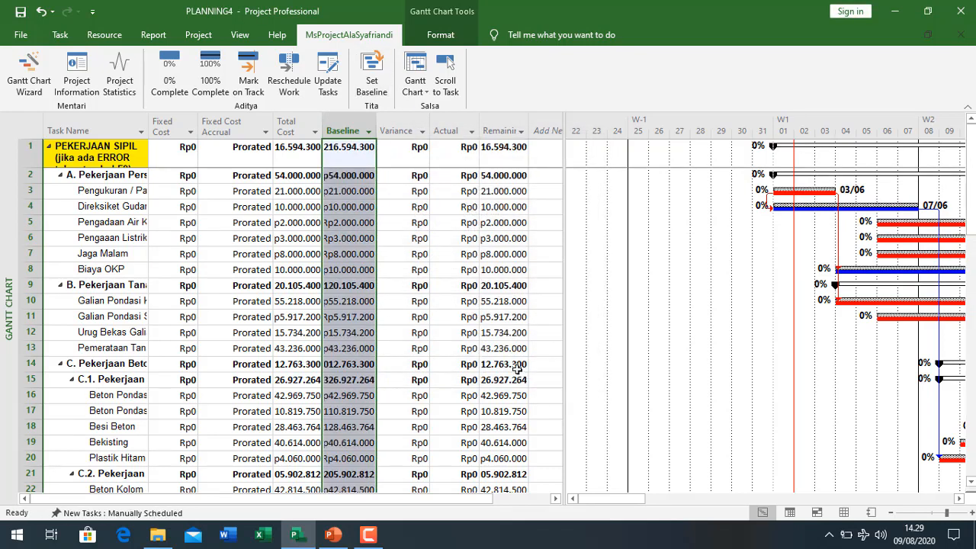
Compare the Baseline costs with Total Cost and examine the baseline bars in the Gantt chart.
drag(343, 176, 341, 370)
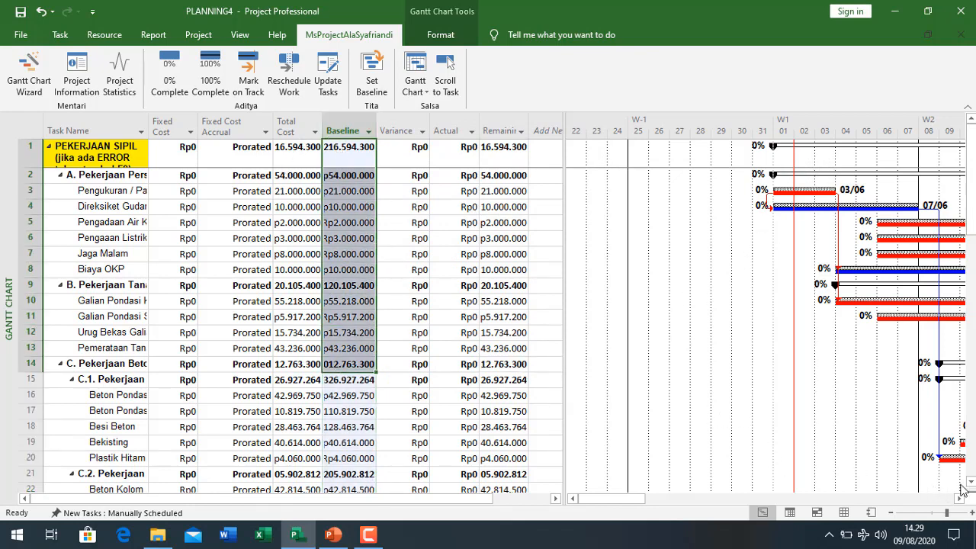
drag(960, 505, 960, 505)
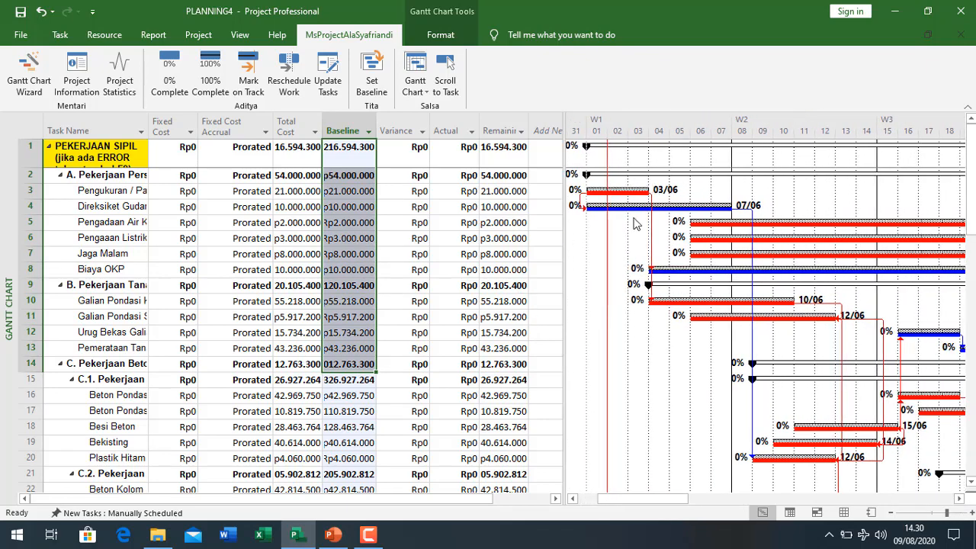
click(294, 206)
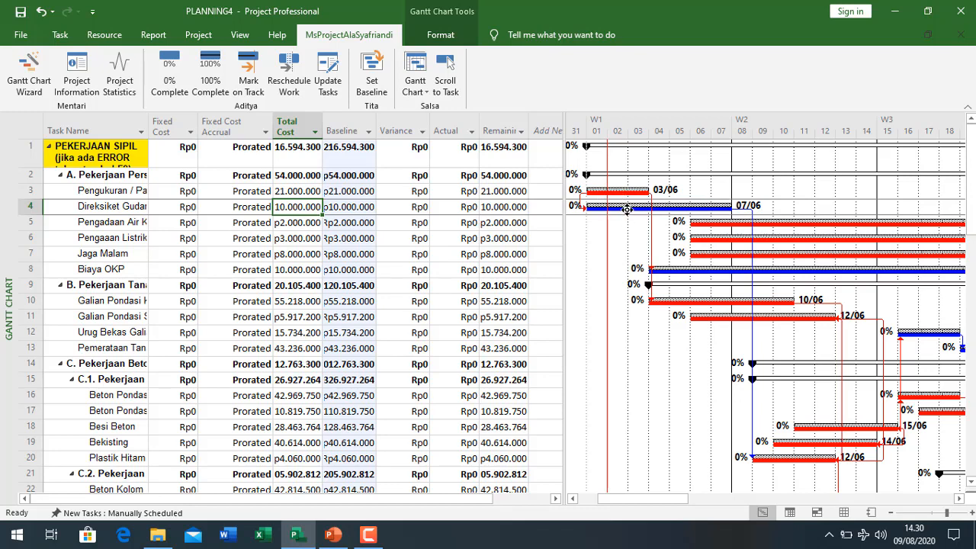
mouse_move(629, 212)
Replace the Cost table with the built-in Tracking table.
click(140, 193)
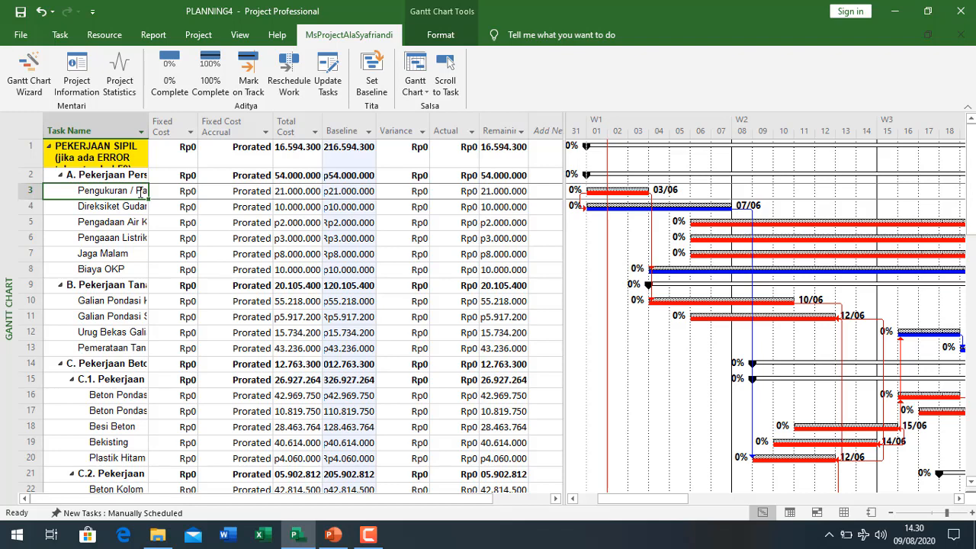
click(243, 37)
click(391, 83)
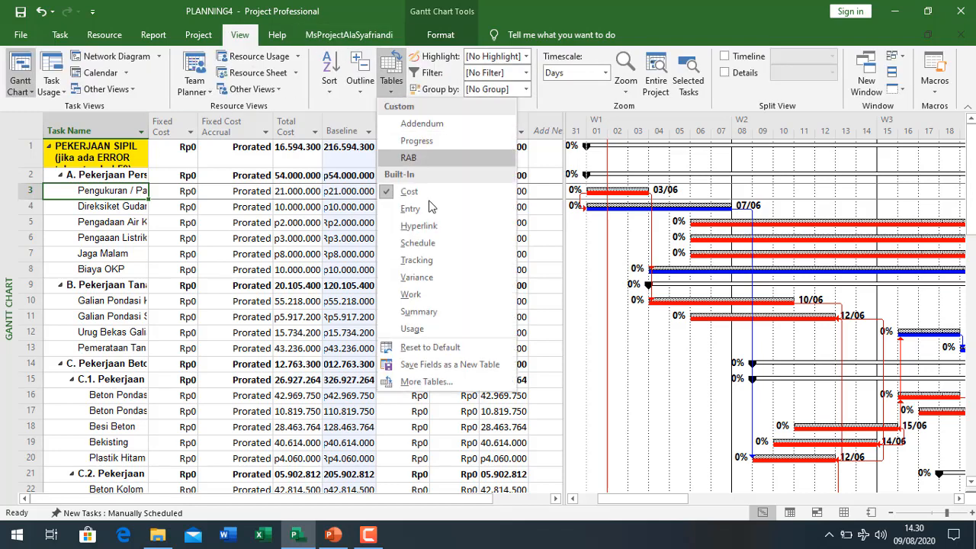
click(435, 261)
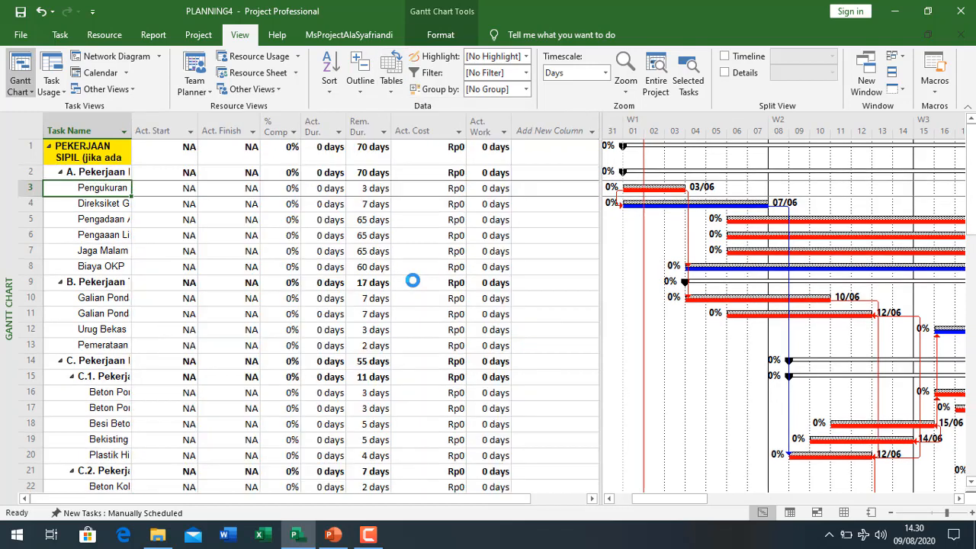
View the Update Tasks settings for Pengukuran / Pasang Bouwplank and leave them without making changes.
click(162, 187)
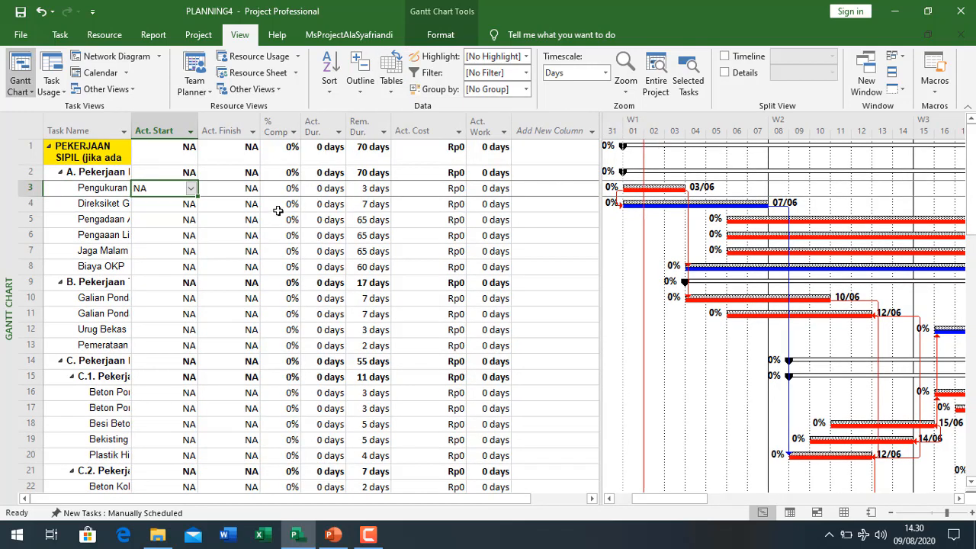
click(348, 35)
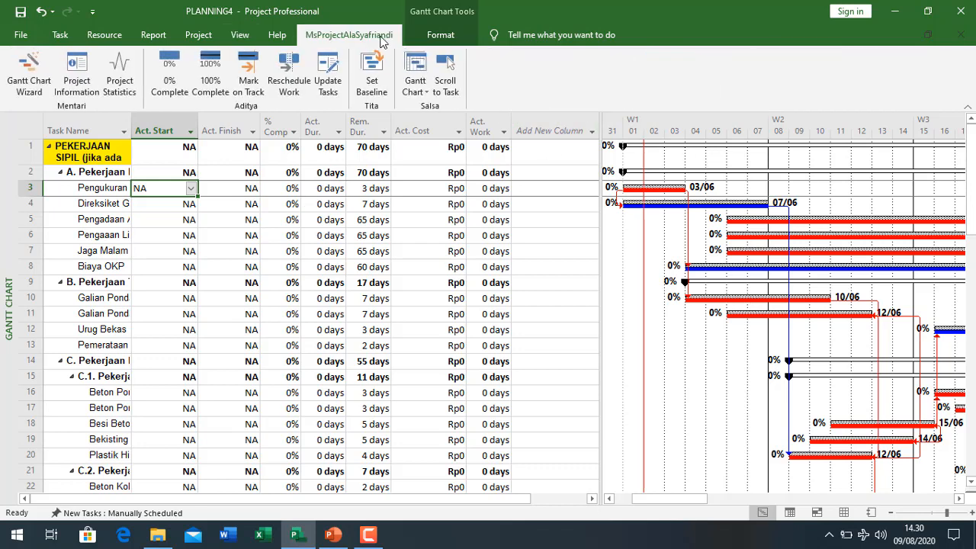
click(329, 72)
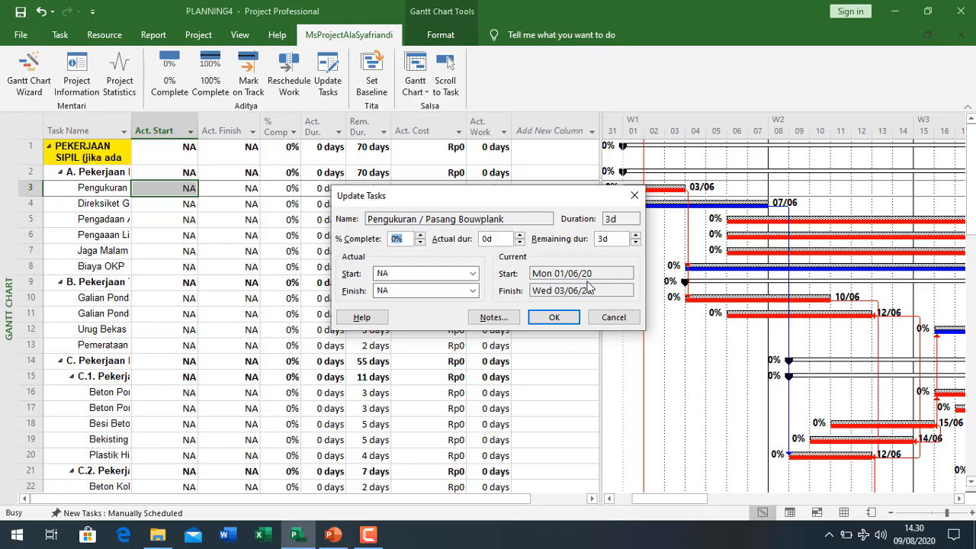
click(613, 319)
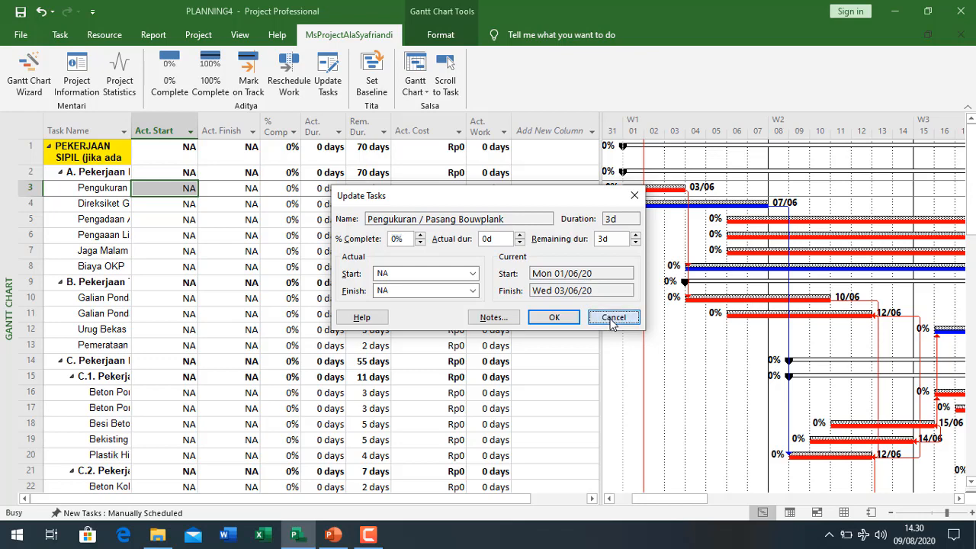
Try 2 June 2020 and 4 June 2020 as the actual start of Pengukuran / Pasang Bouwplank.
click(186, 219)
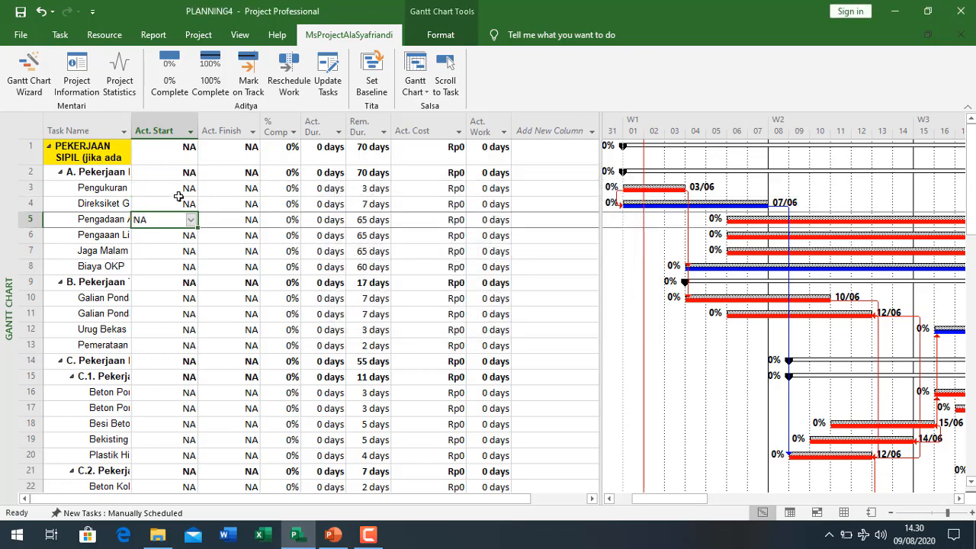
click(179, 193)
click(192, 189)
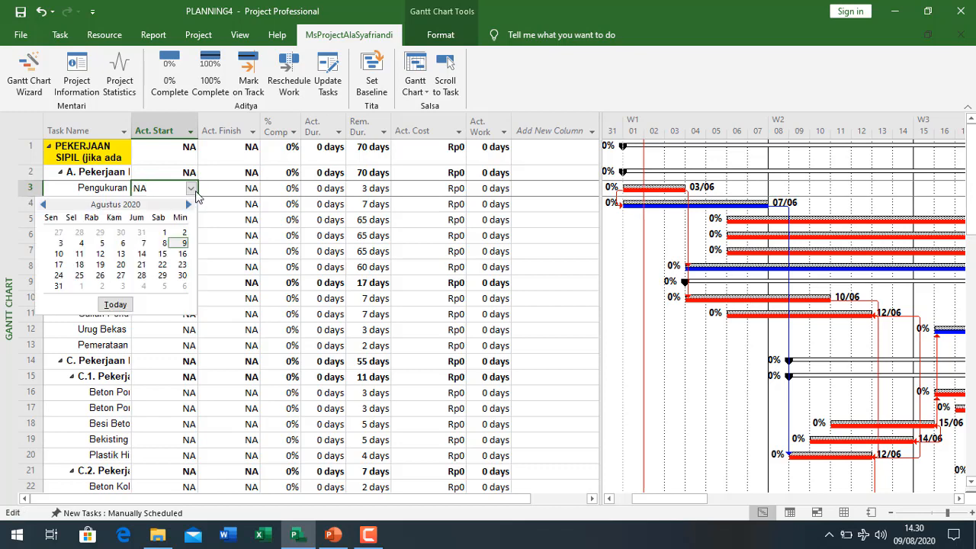
click(44, 205)
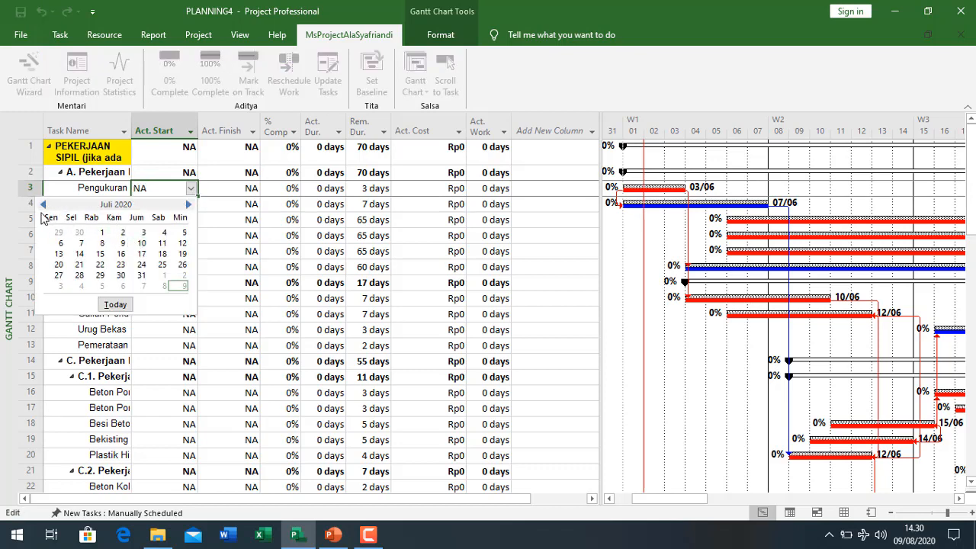
click(43, 204)
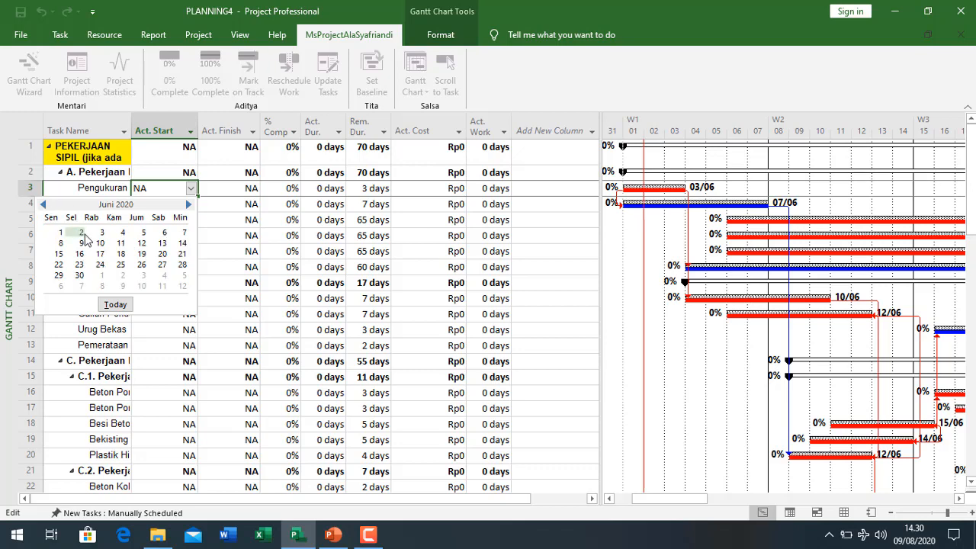
key(Escape)
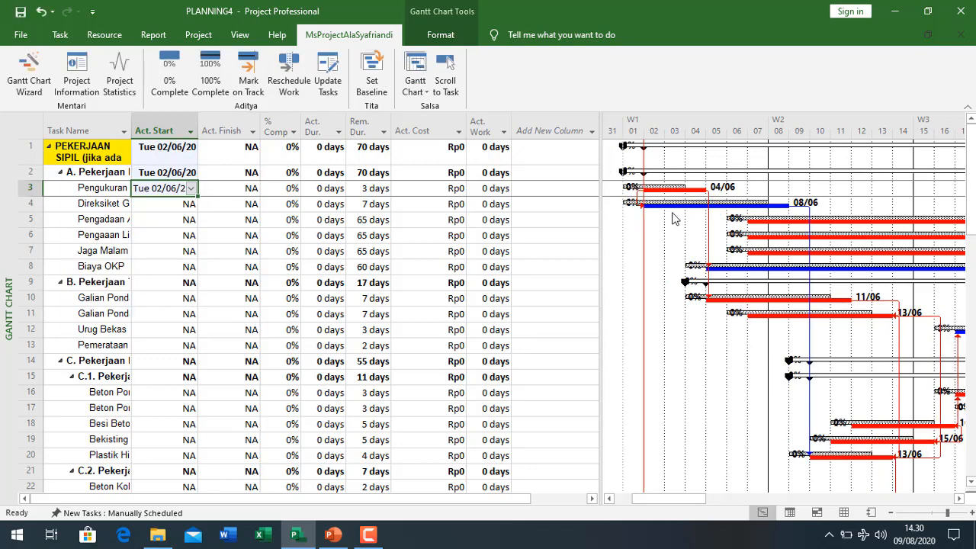
click(194, 188)
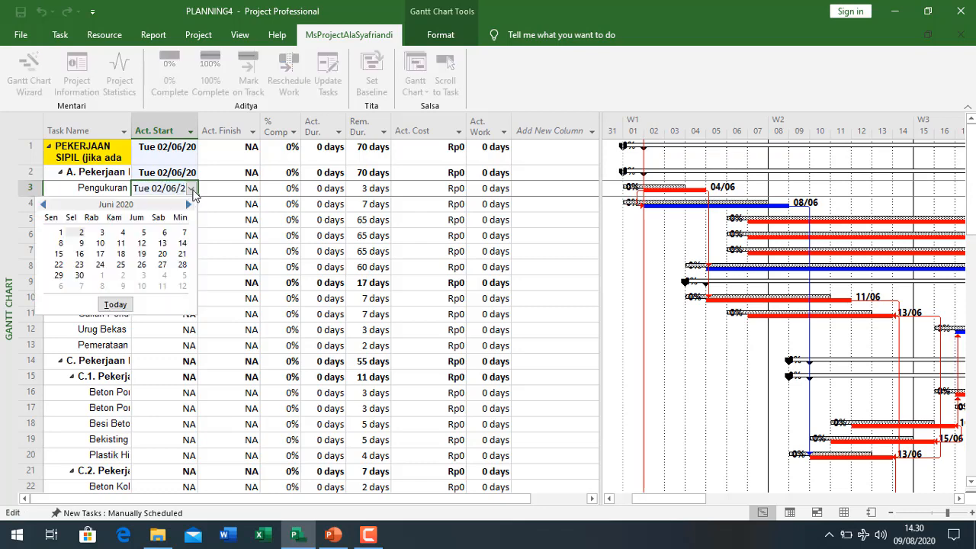
click(125, 234)
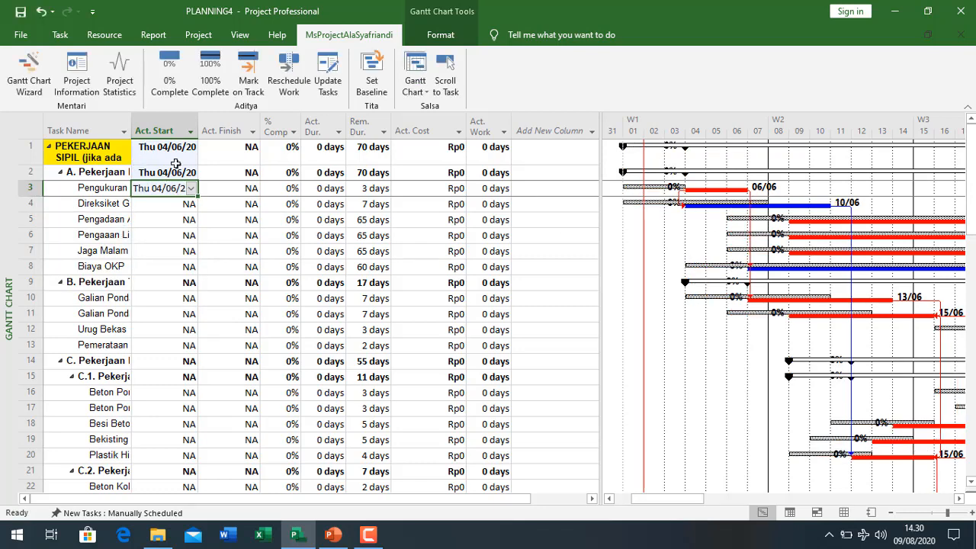
Set the actual start of Pengukuran / Pasang Bouwplank to Wednesday 3 June 2020.
click(193, 189)
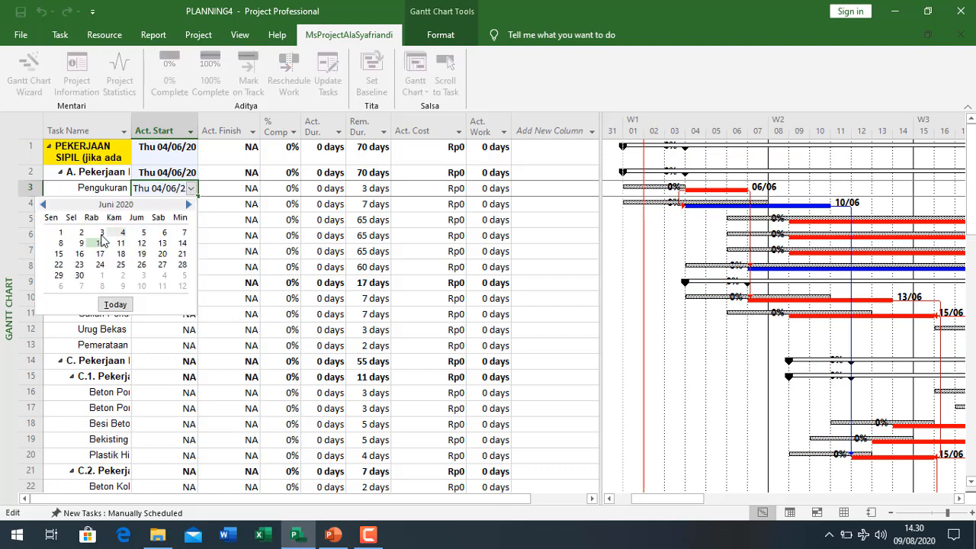
click(100, 235)
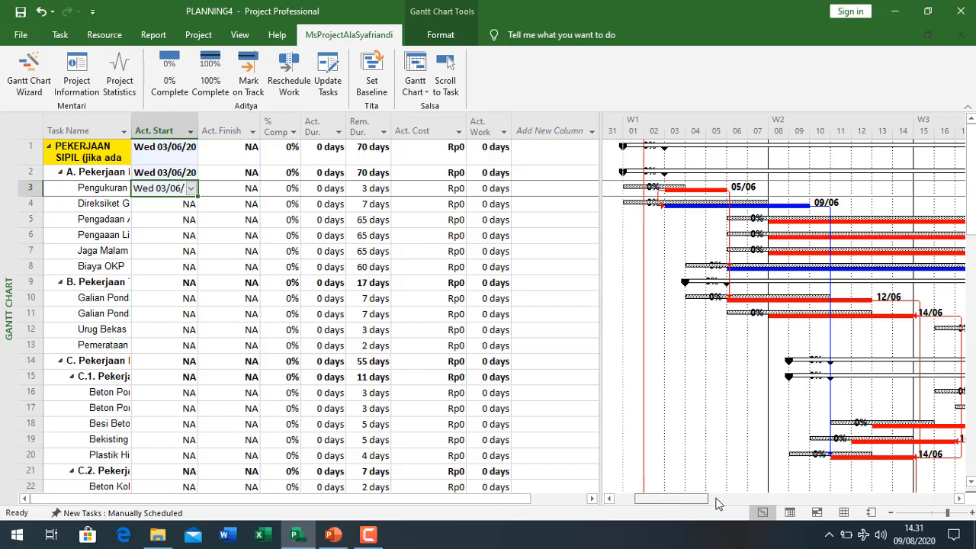
Examine the baseline and rescheduled task bars across the whole project timeline, widening the Gantt chart area.
drag(716, 497, 762, 499)
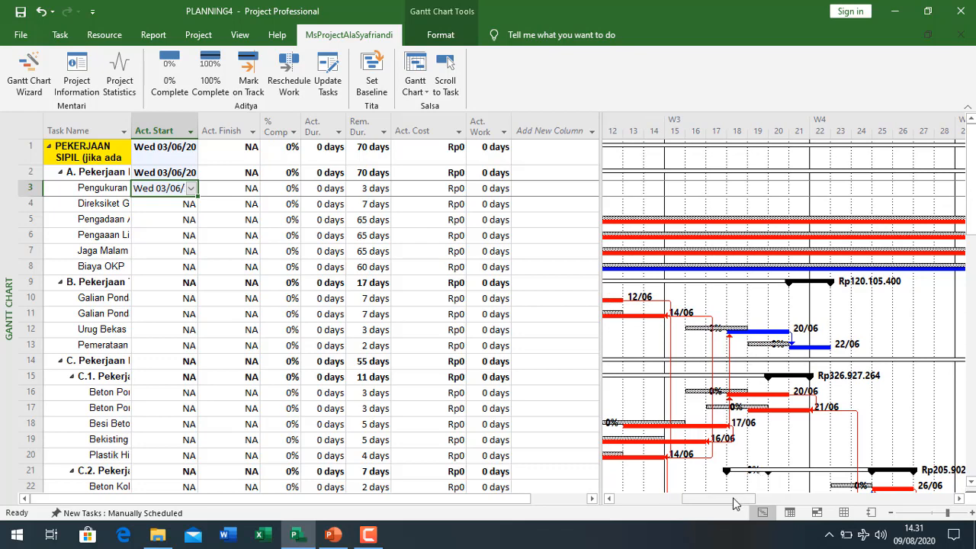
drag(734, 499, 969, 443)
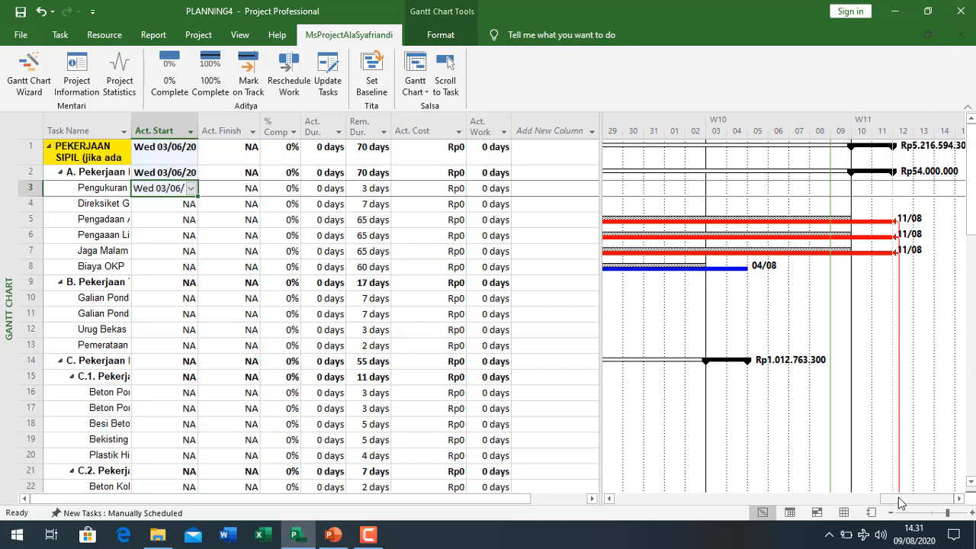
drag(893, 498, 678, 505)
drag(599, 366, 517, 396)
drag(451, 414, 441, 413)
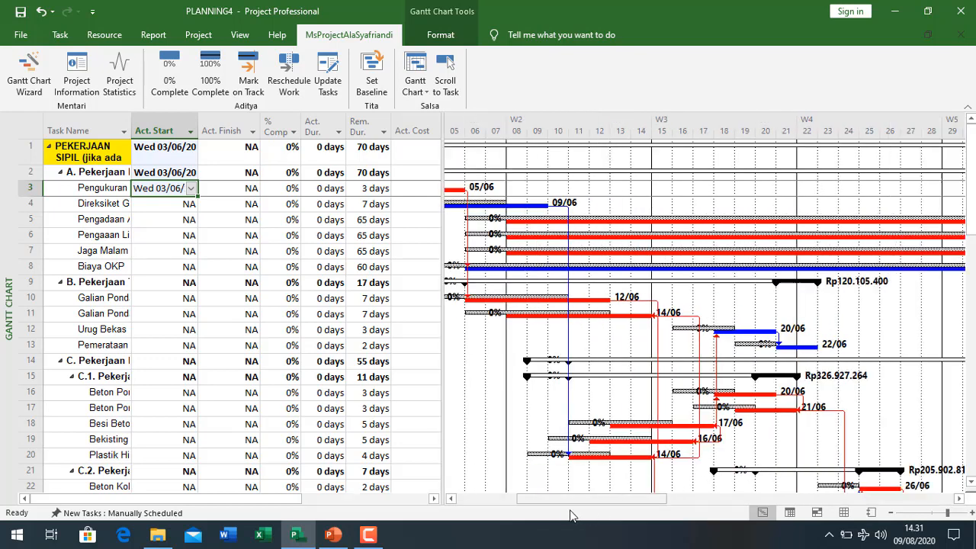
drag(570, 502, 515, 500)
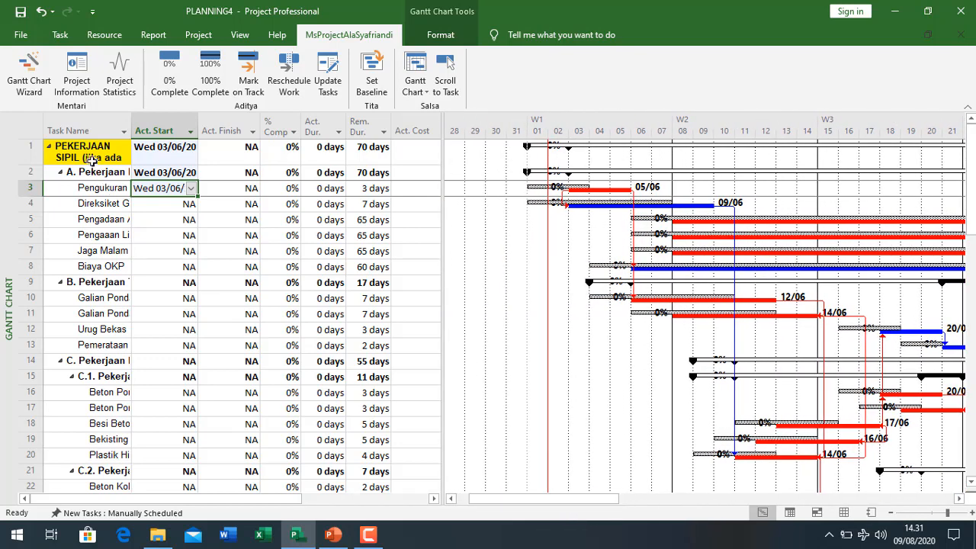
drag(90, 153, 86, 424)
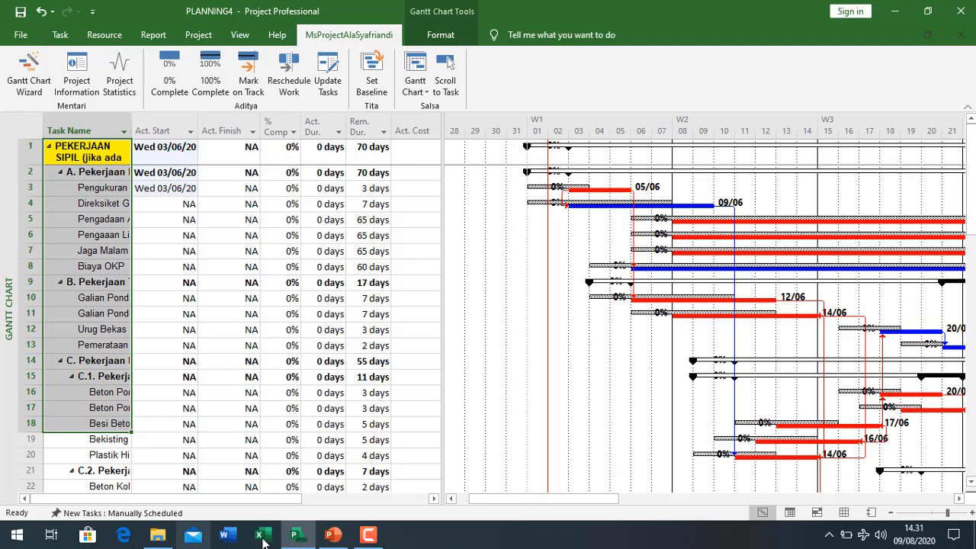
Switch to the Menu Msprojectalasyafriandi presentation in PowerPoint and show the closing Terima Kasih slide.
click(330, 540)
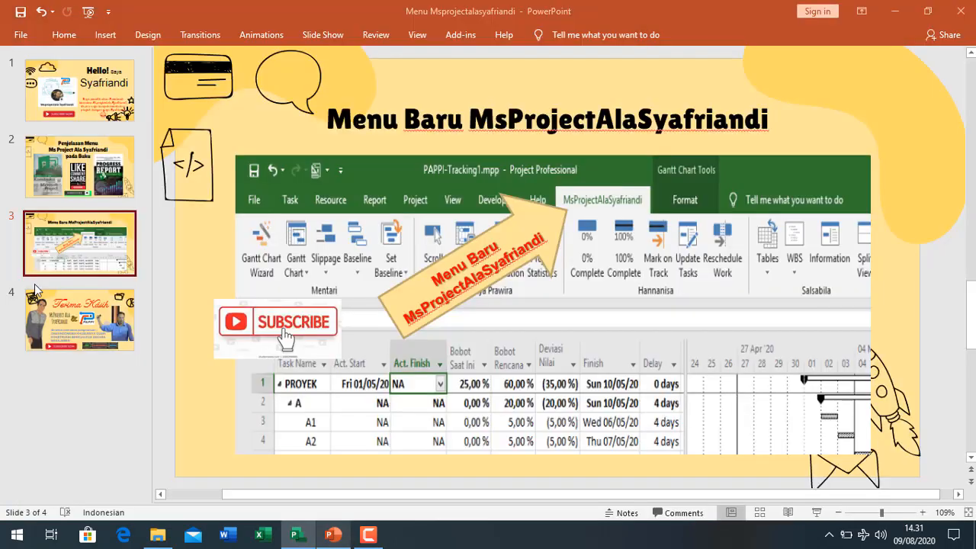
click(84, 324)
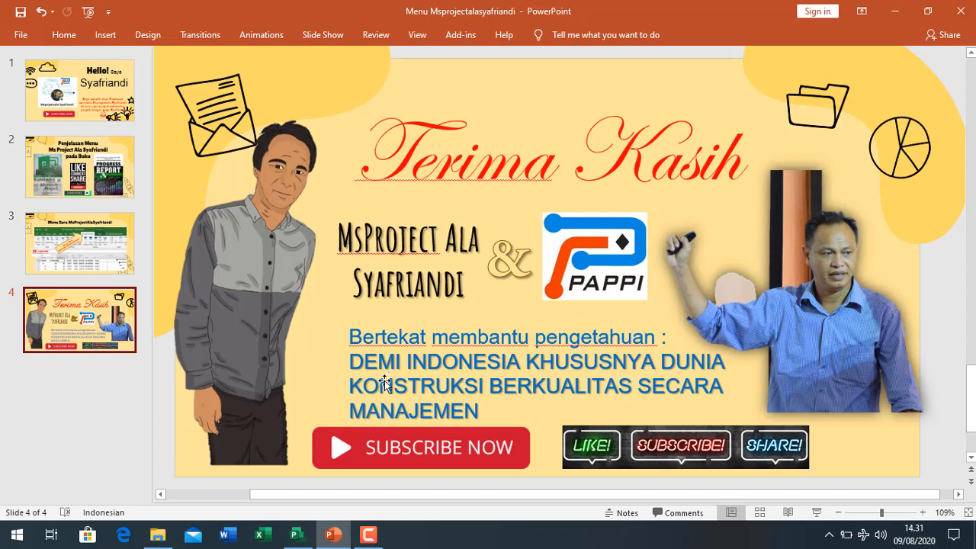
click(472, 367)
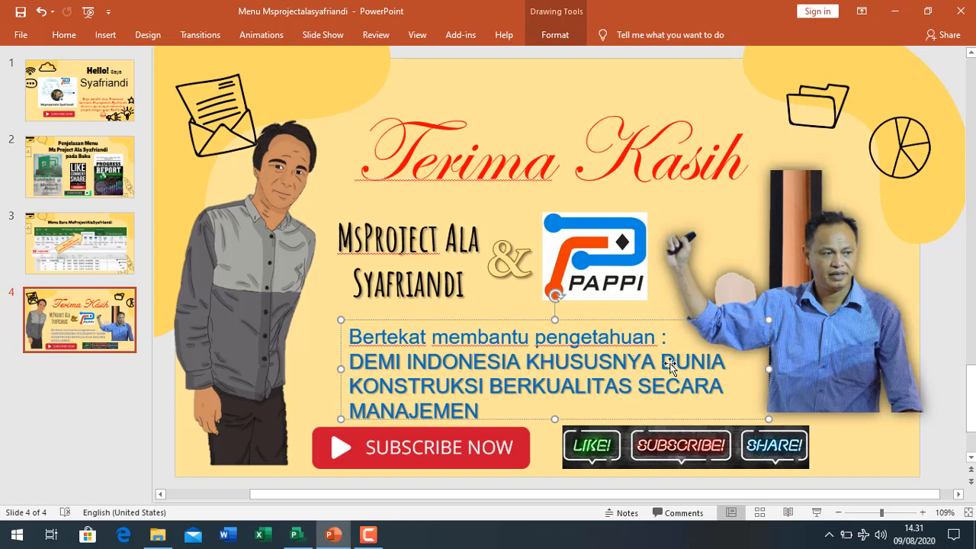
click(462, 388)
click(865, 450)
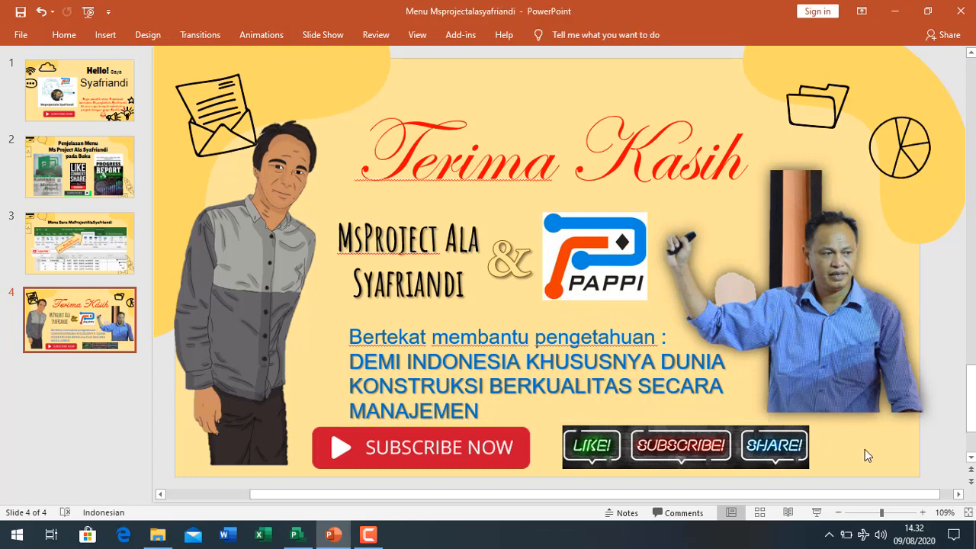